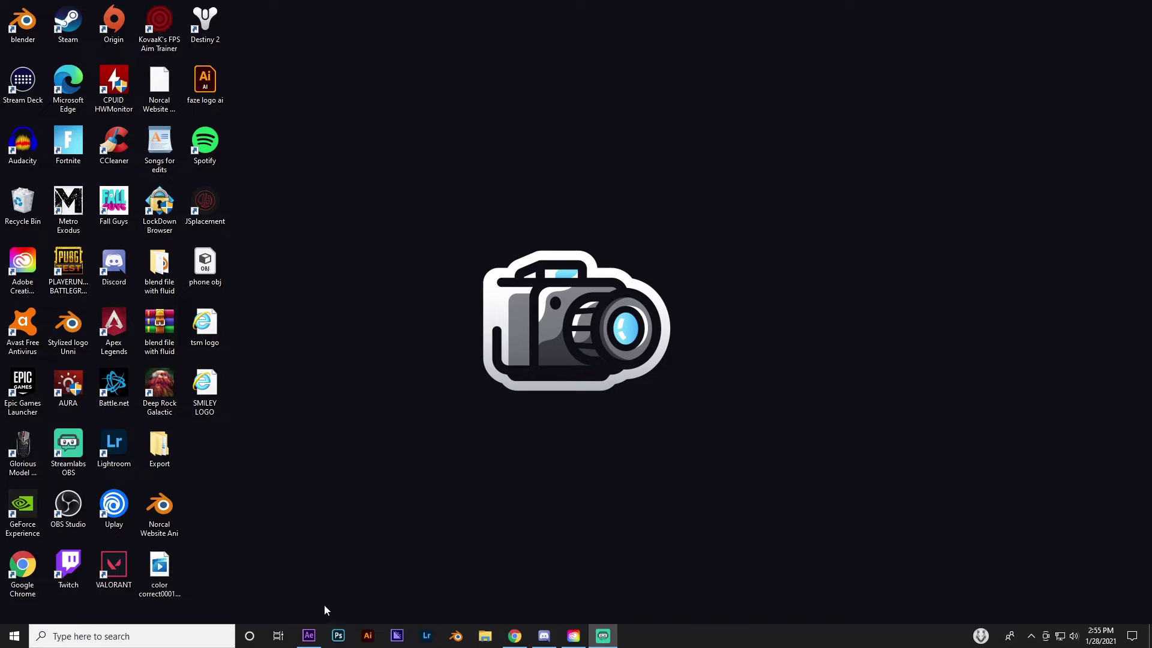
Switch to After Effects and create a new composition named Main with the default 1920 x 1080 settings
click(308, 635)
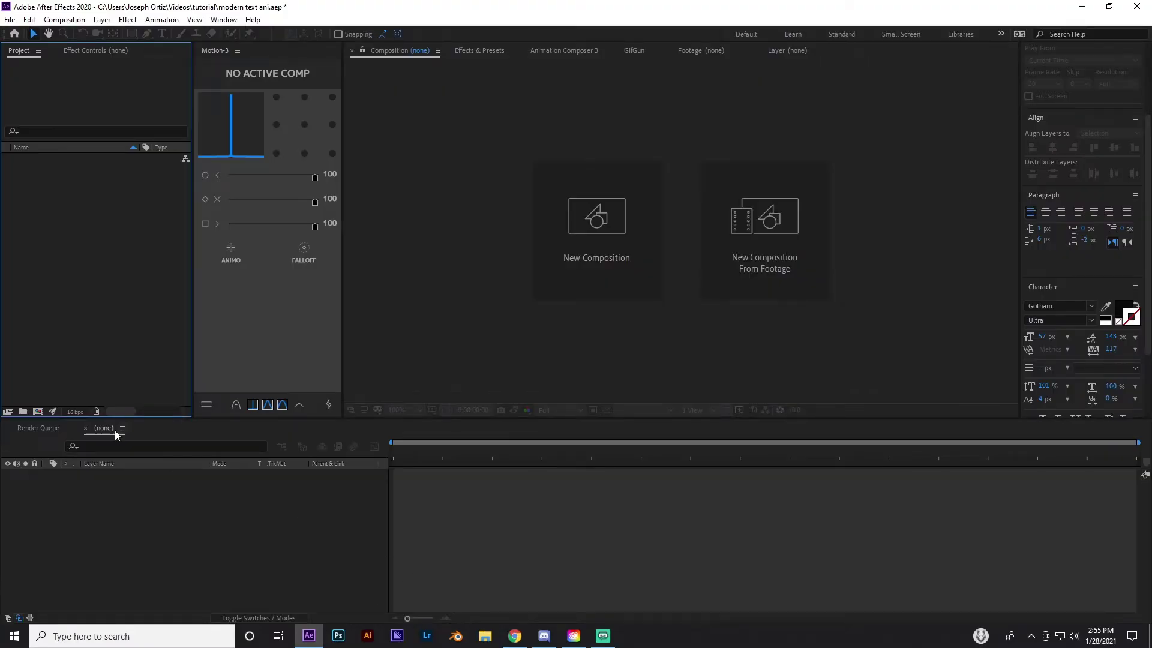
click(53, 412)
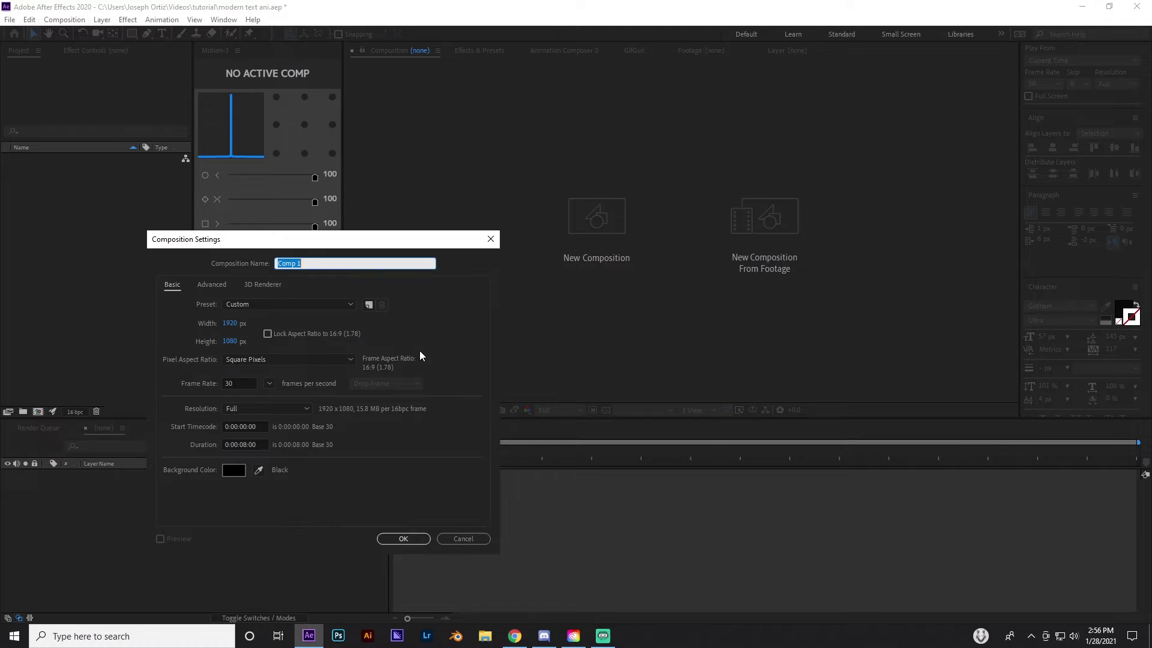
text(Maio)
key(BackSpace)
text(n)
key(Return)
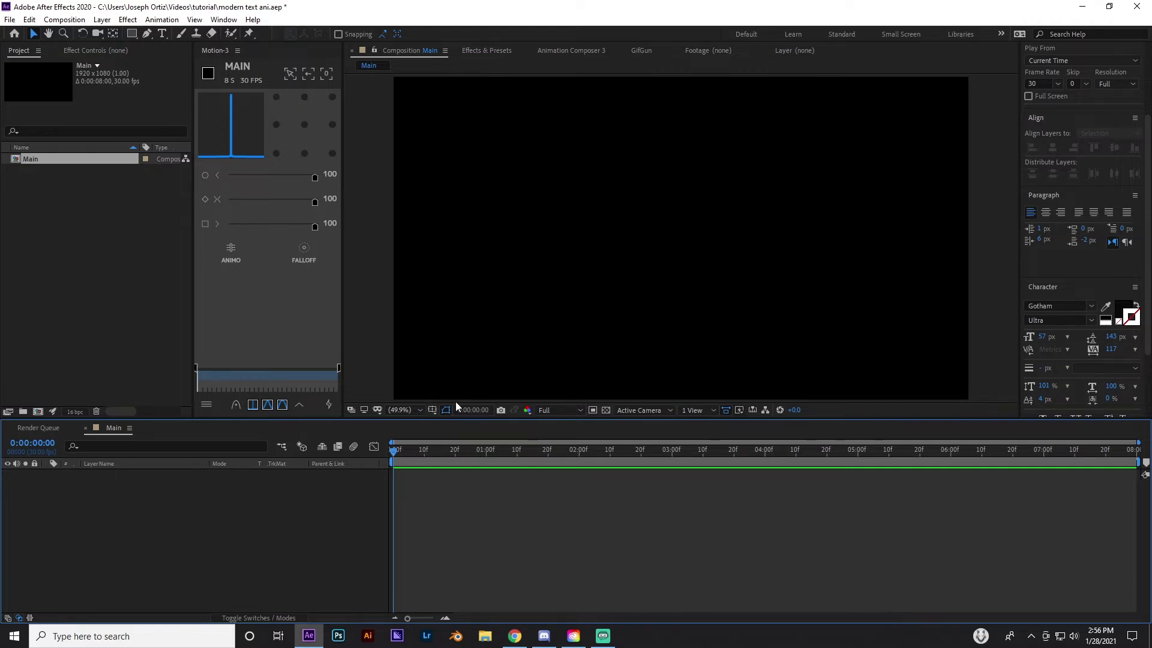
Add a white full-frame solid named BG to the Main composition
key(ctrl+y)
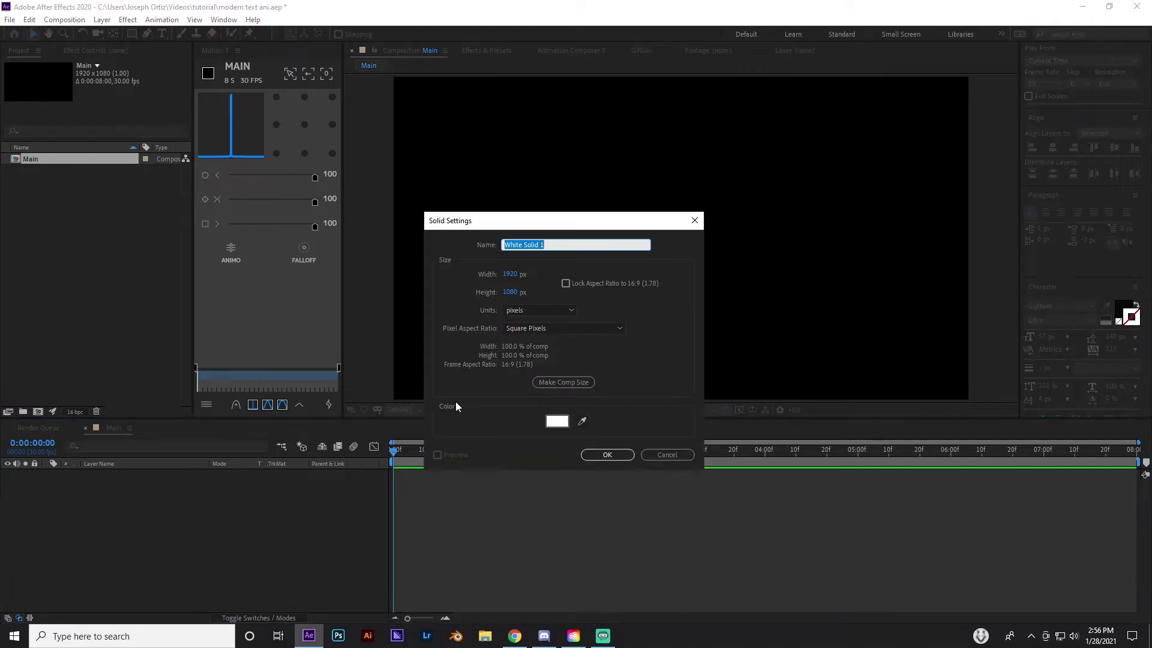
text(BG)
key(Return)
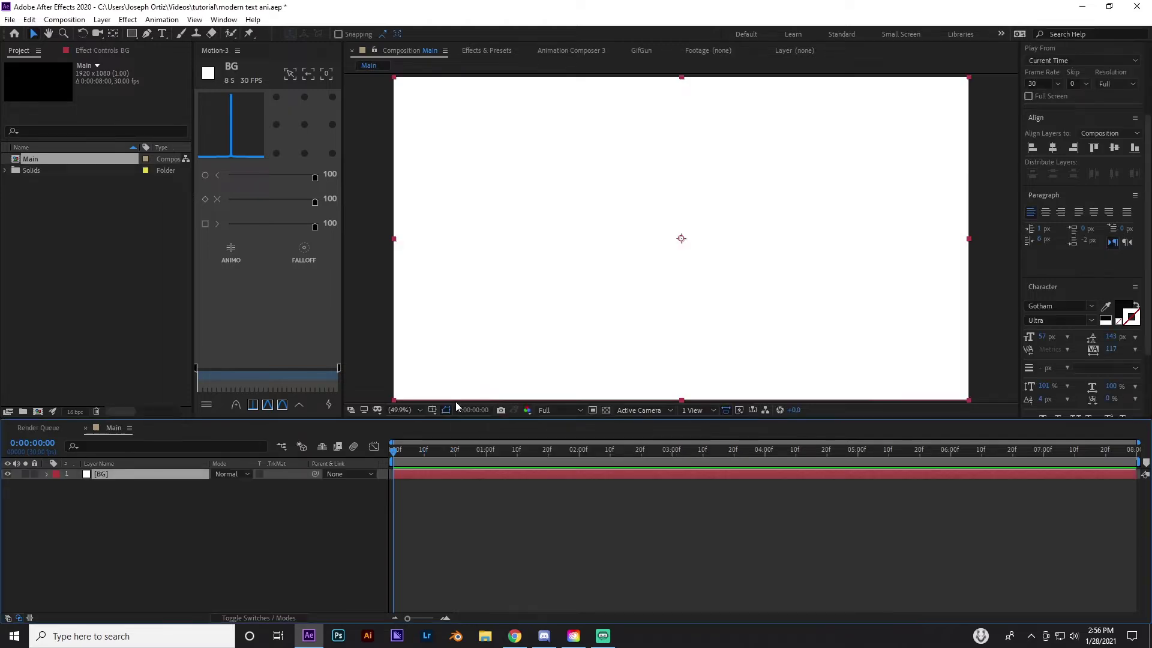
click(616, 572)
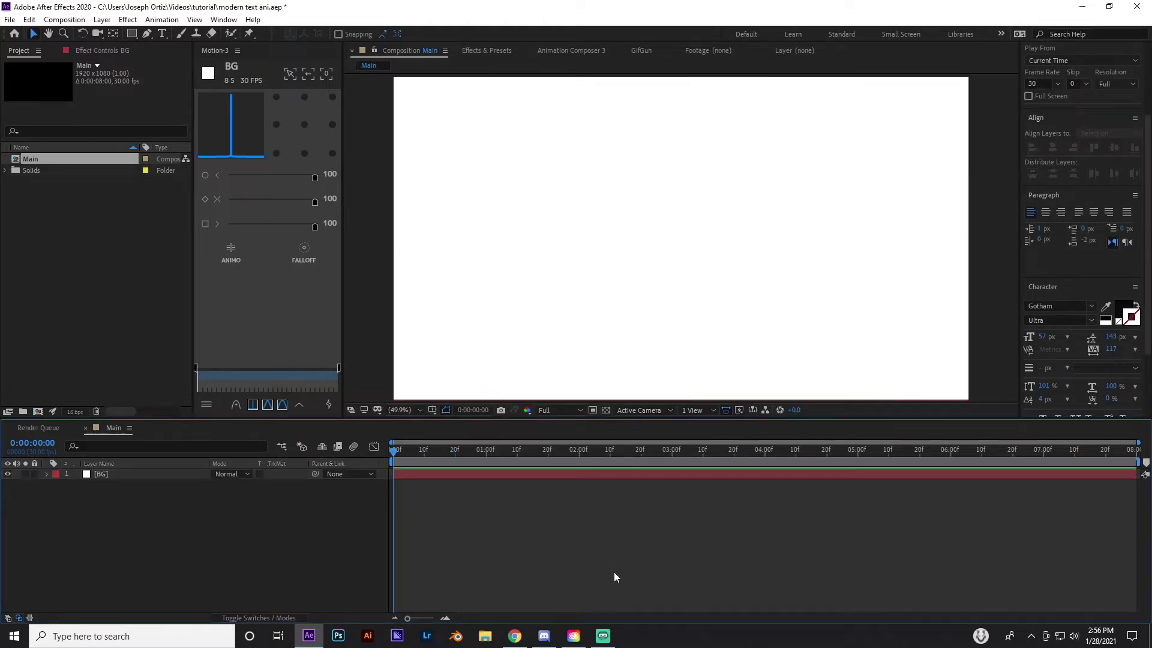
Create a text layer reading MODERN above the white background
key(ctrl+t)
click(635, 224)
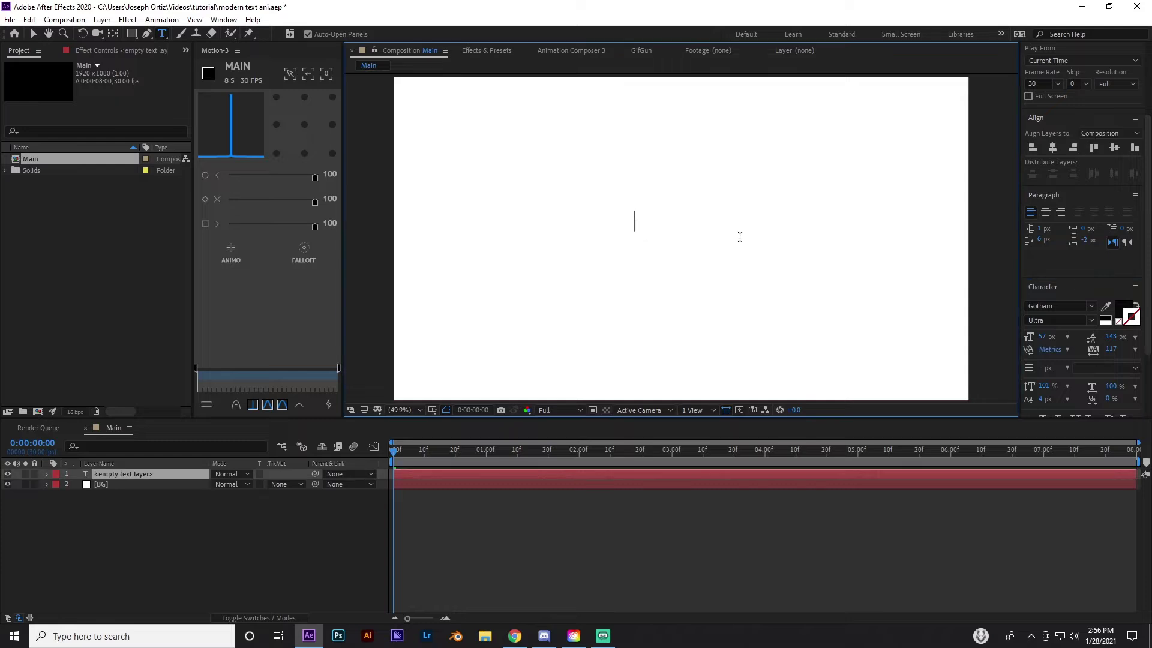
text(MODERN)
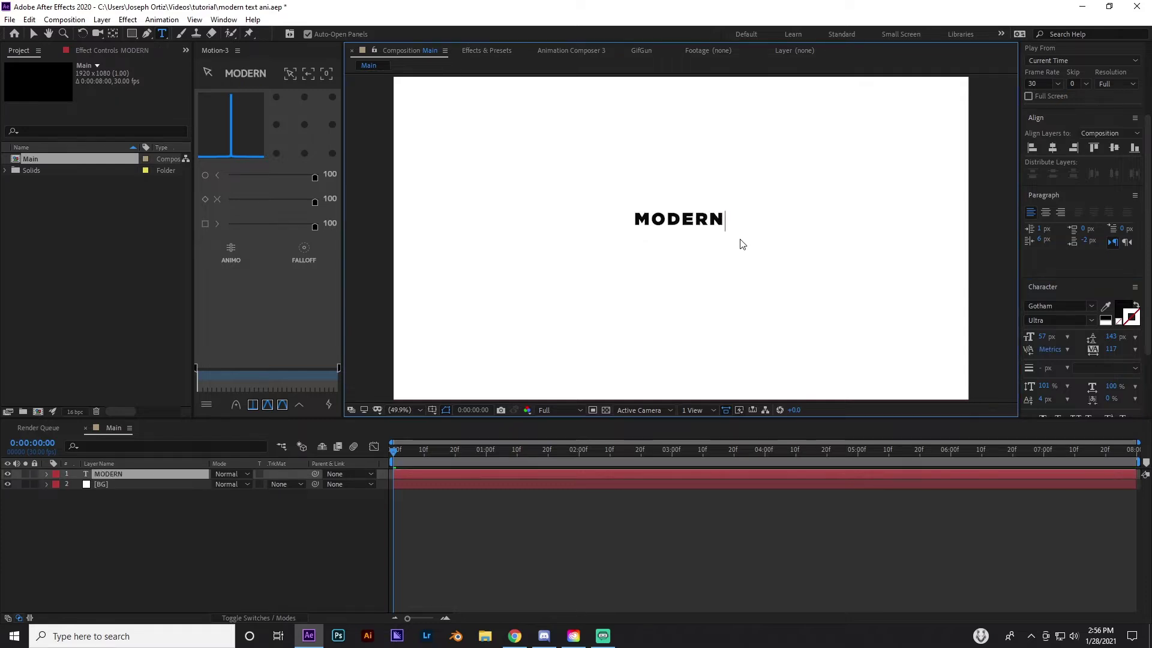
click(695, 219)
double_click(694, 220)
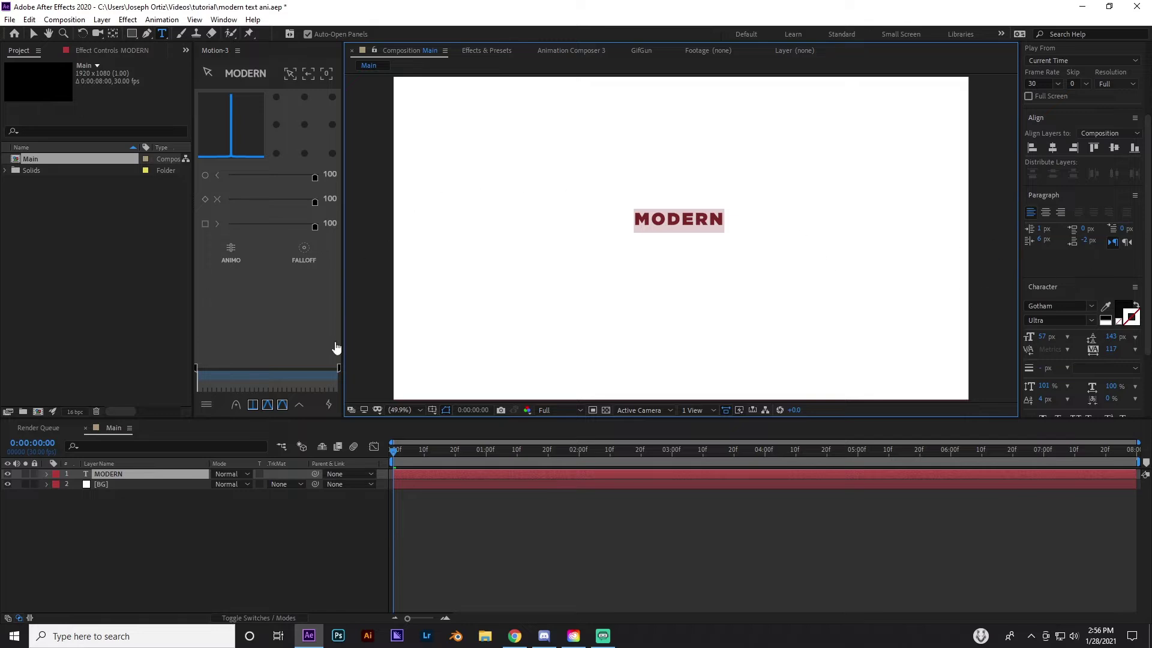
Scale the MODERN text layer to about 172% and move its anchor point to the centre of the text
click(380, 494)
click(412, 475)
key(s)
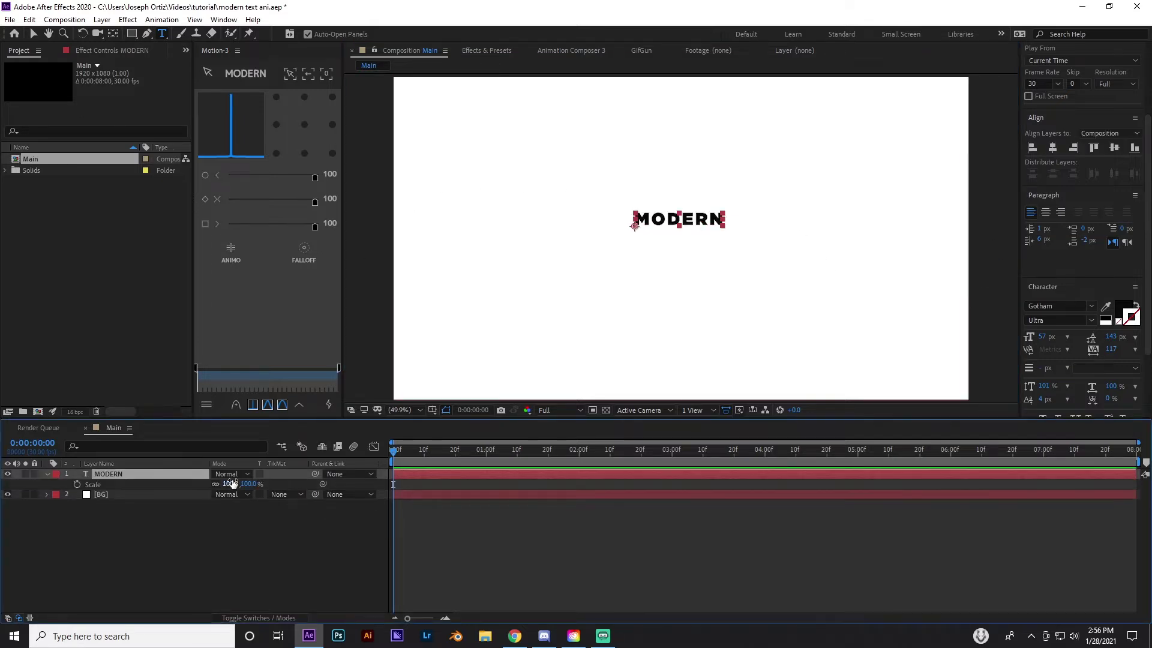
drag(233, 484, 344, 498)
click(304, 124)
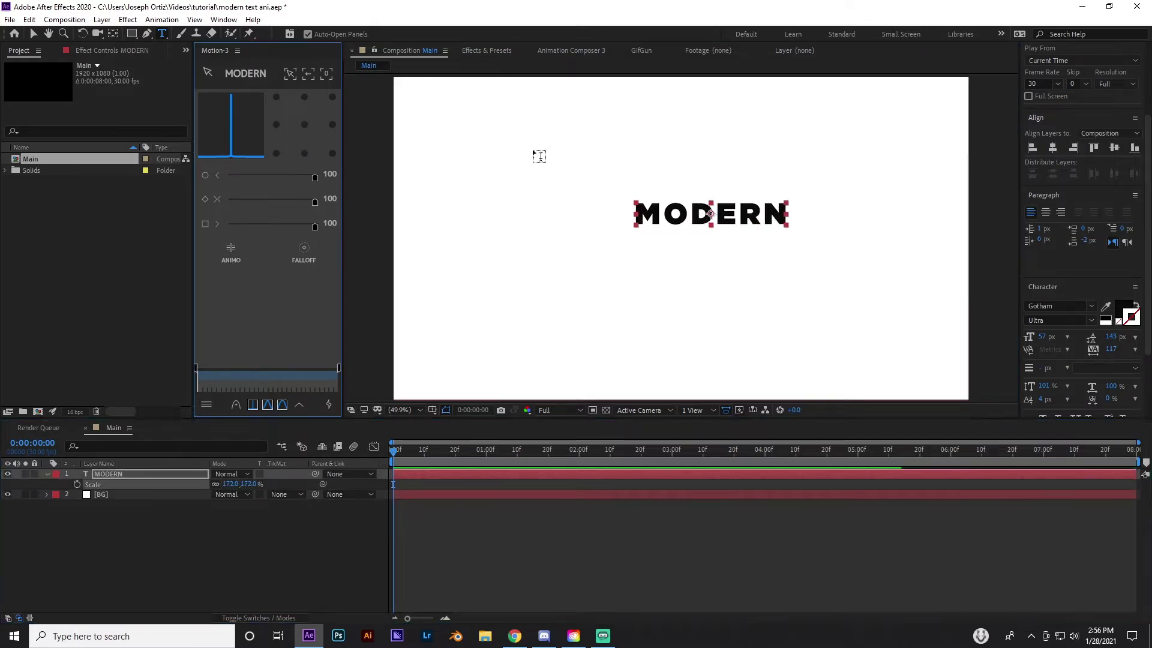
Centre the MODERN layer horizontally and vertically in the composition and enlarge its scale to about 217%
click(1054, 148)
click(1115, 148)
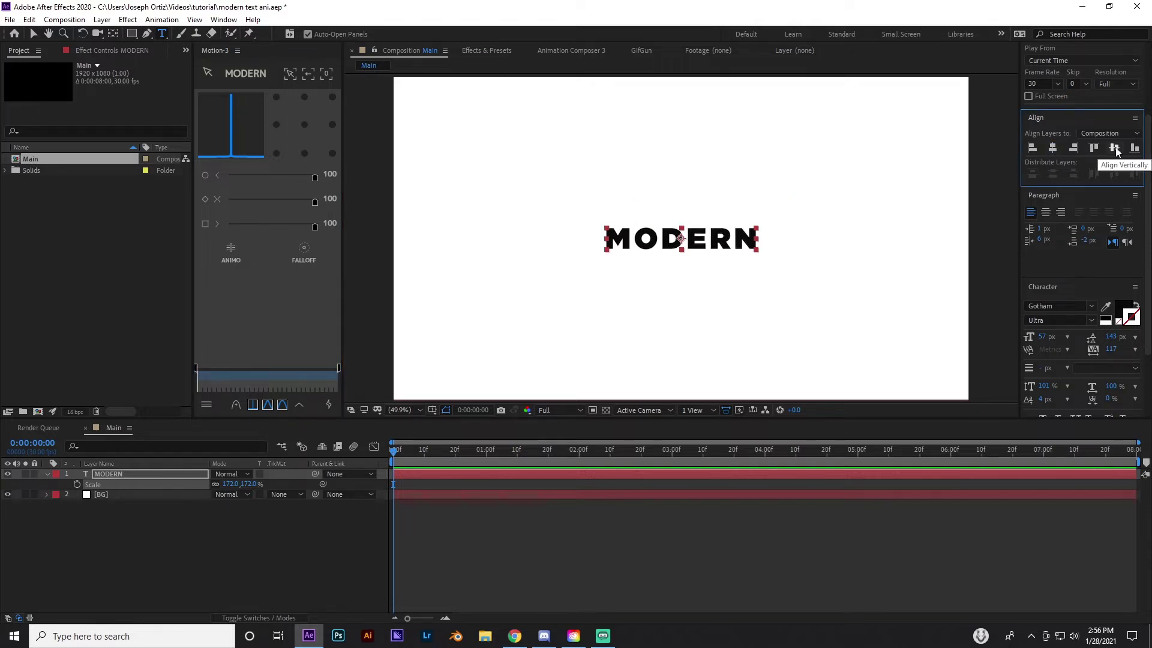
drag(249, 484, 280, 477)
click(678, 495)
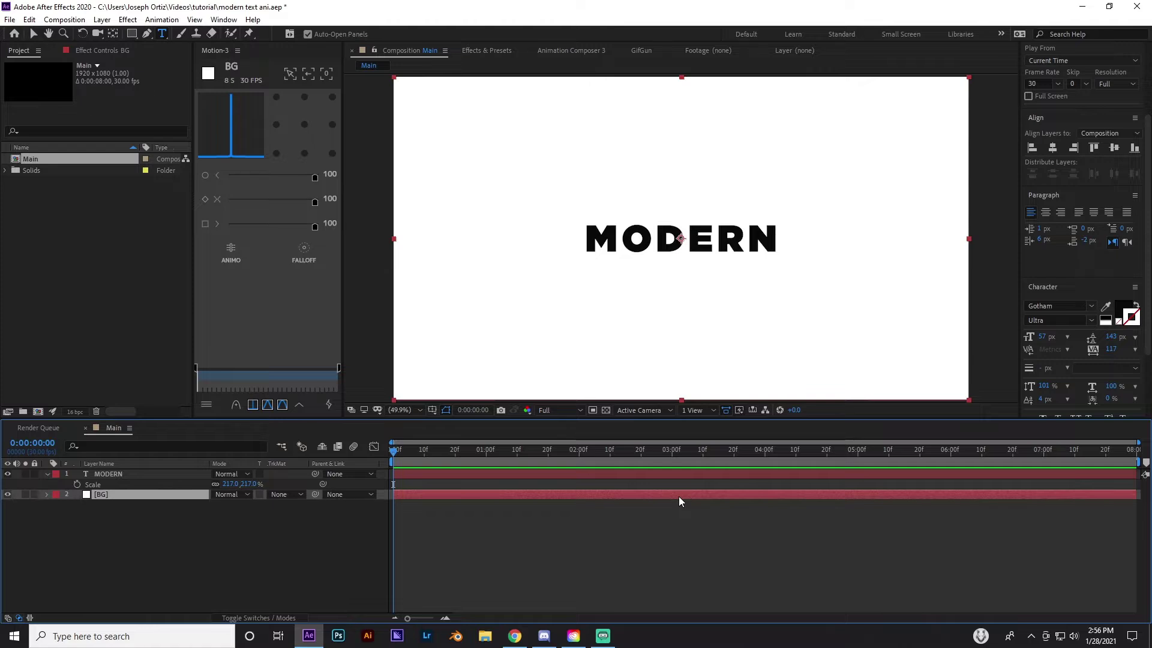
click(576, 523)
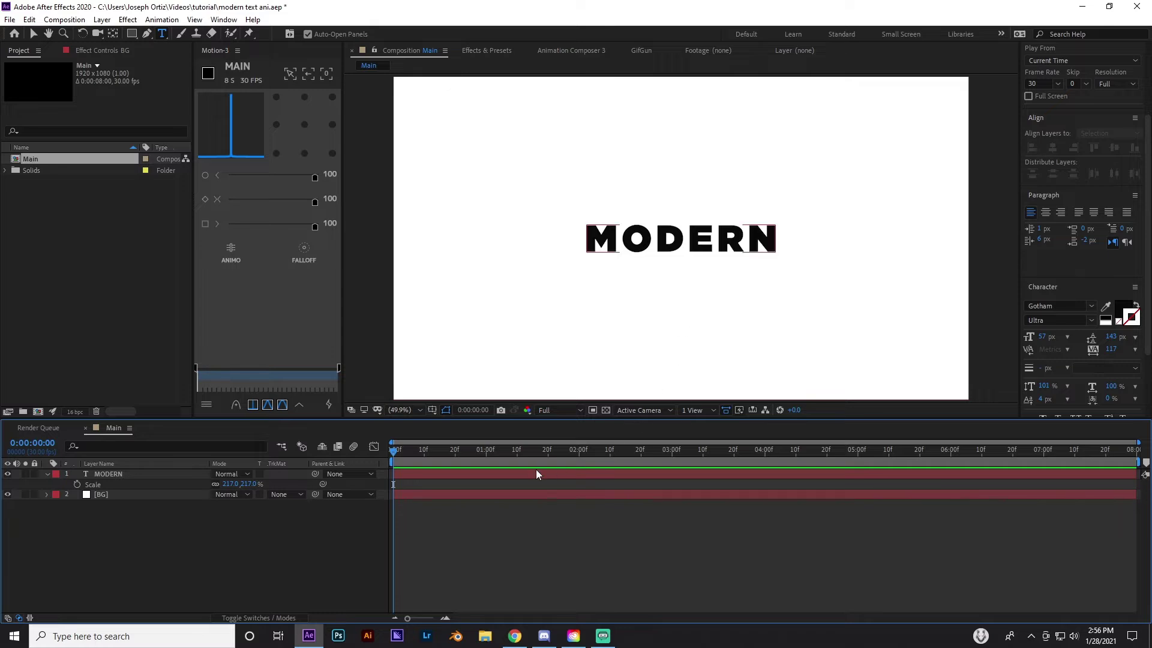
Move the current time to 0:00:00:05 and reveal the Text and Transform properties of the MODERN layer
drag(128, 494, 123, 485)
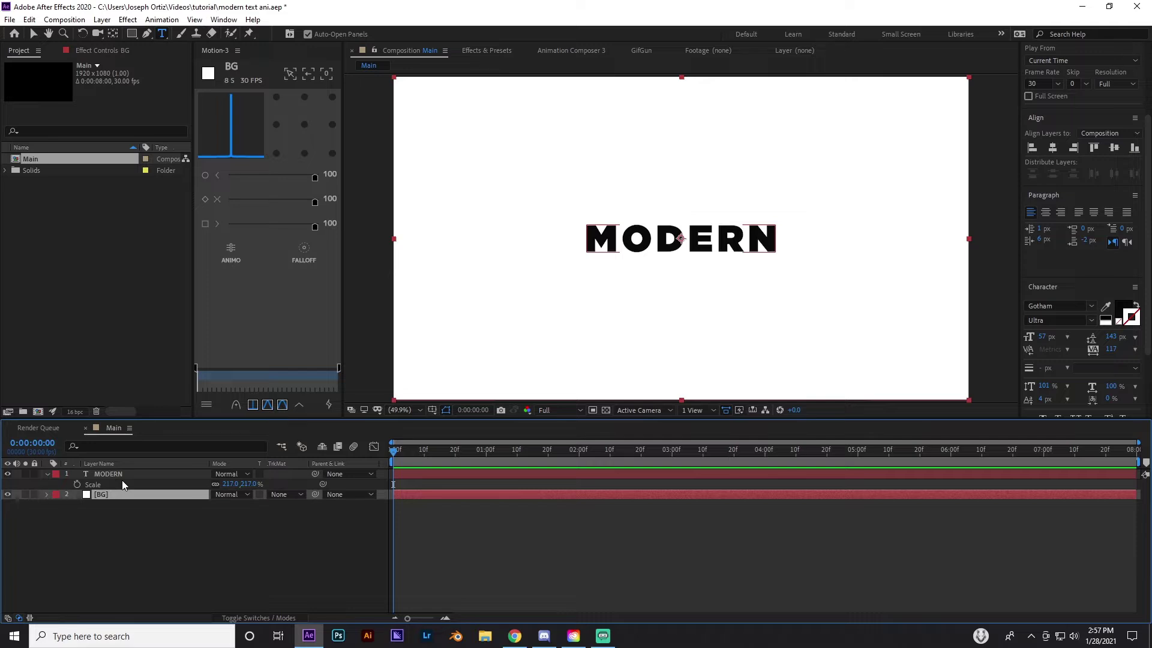
click(439, 477)
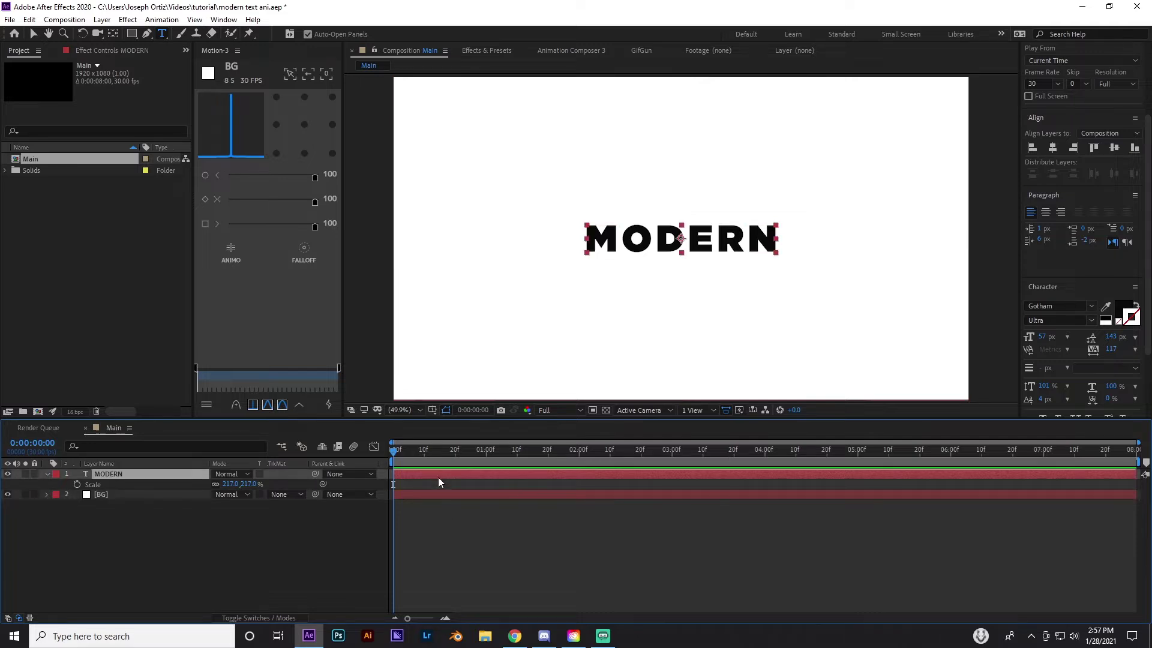
drag(520, 451, 409, 461)
click(47, 474)
click(47, 474)
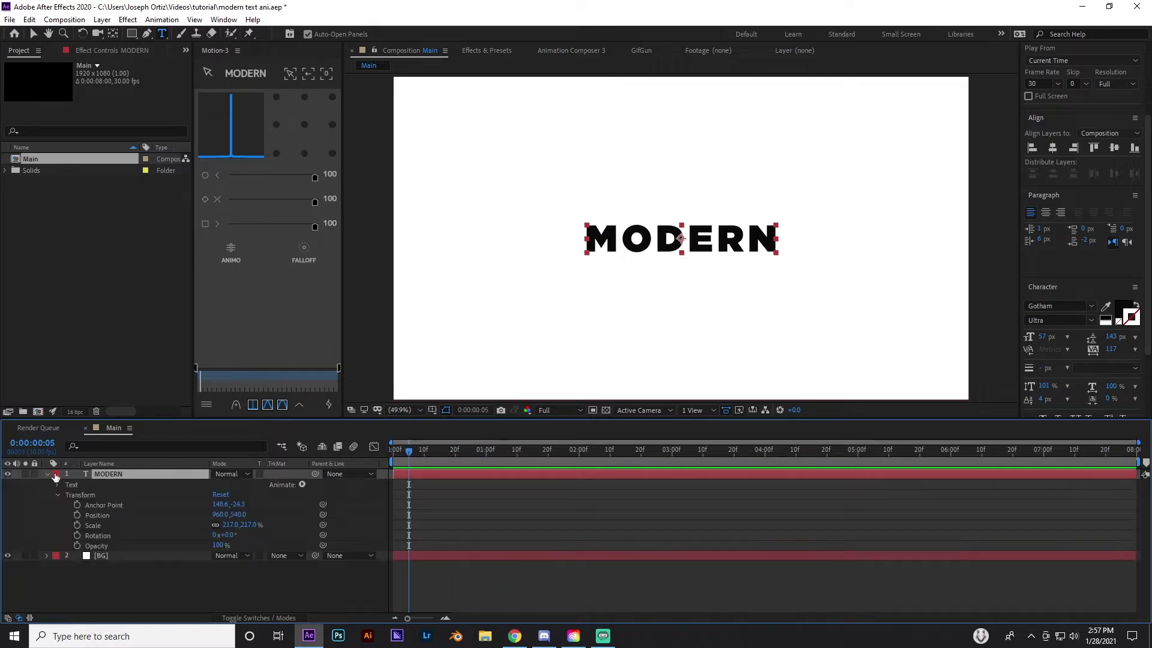
click(302, 484)
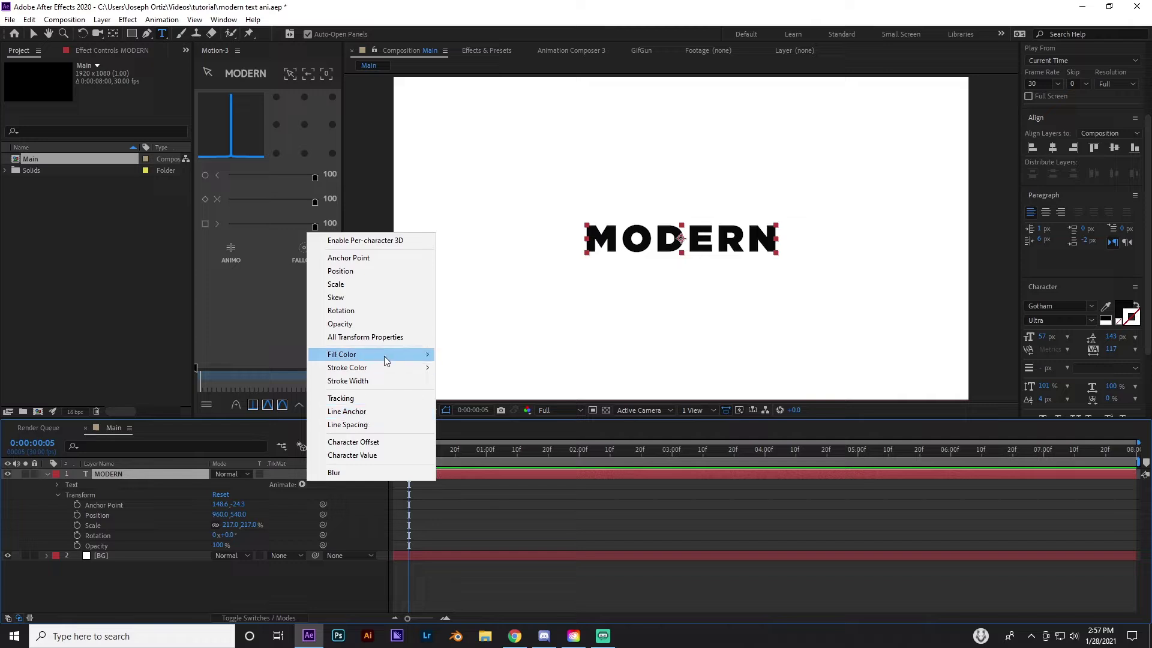
click(112, 475)
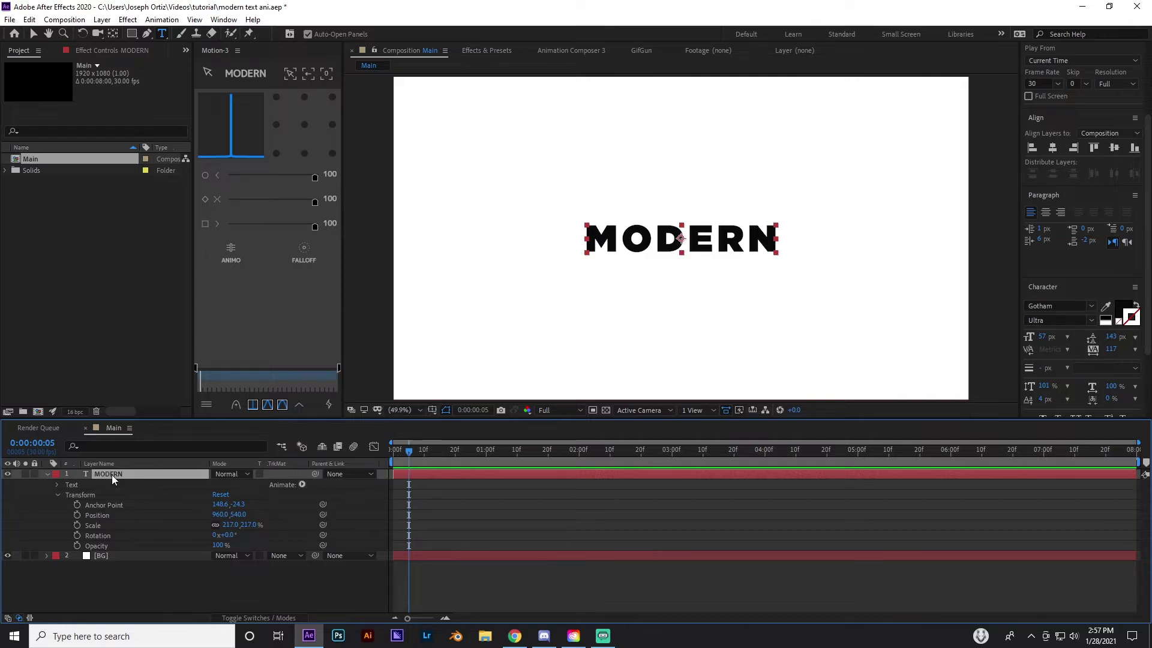
click(48, 474)
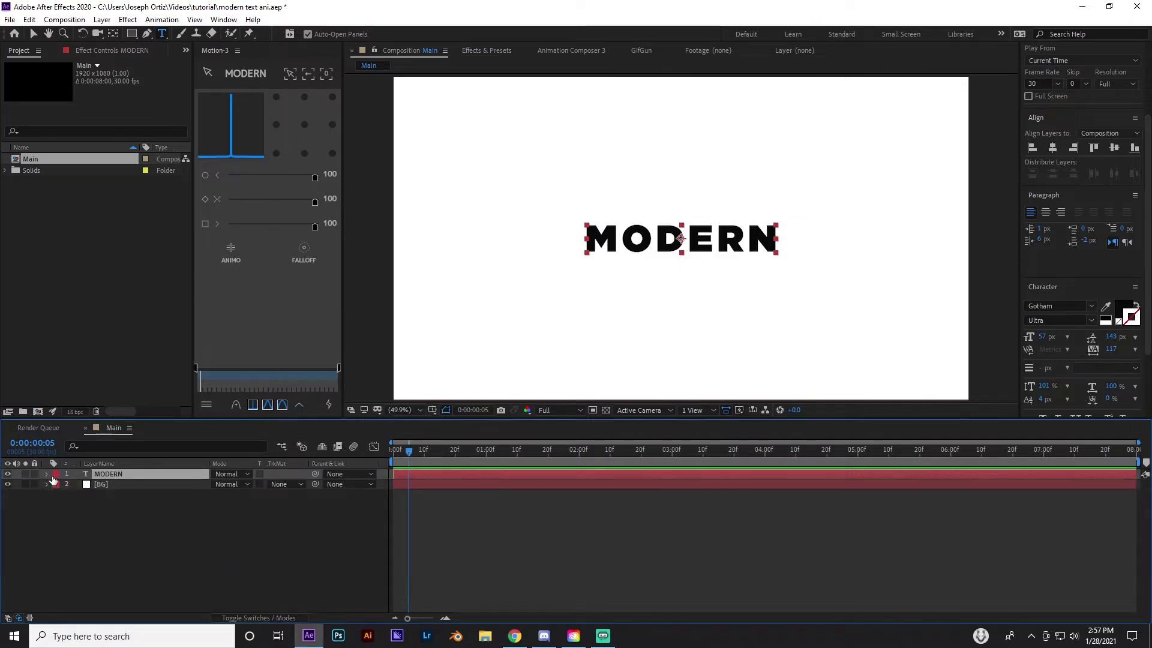
click(48, 473)
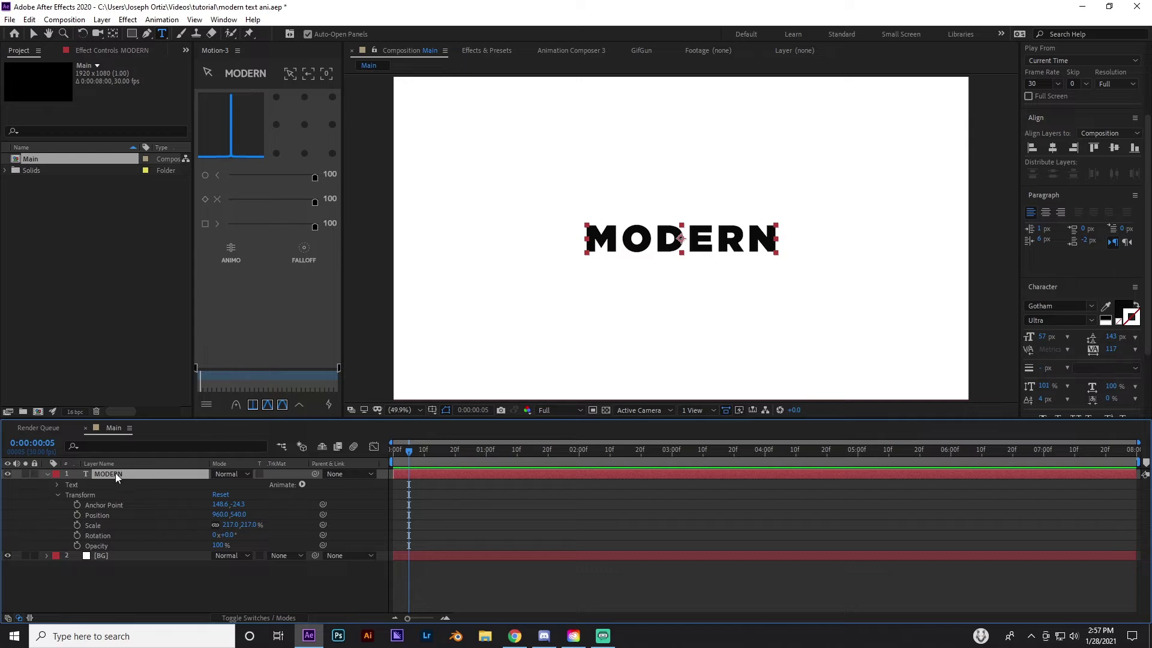
Add a Position text animator to the MODERN layer and set its vertical position value to about 95
click(302, 485)
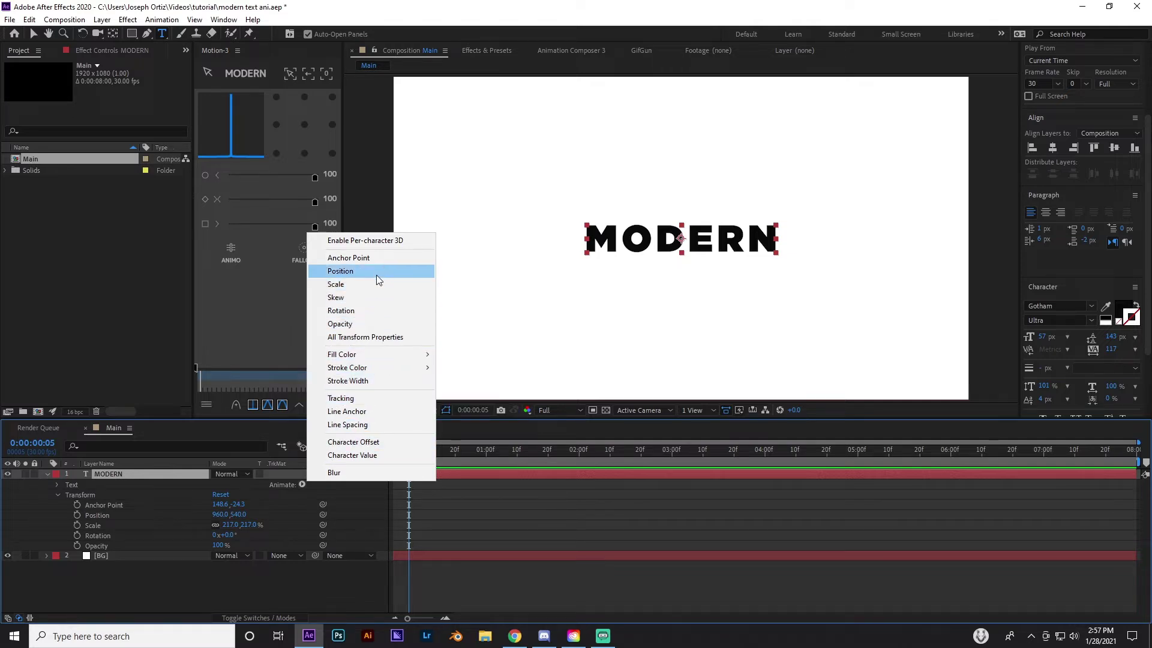
click(343, 271)
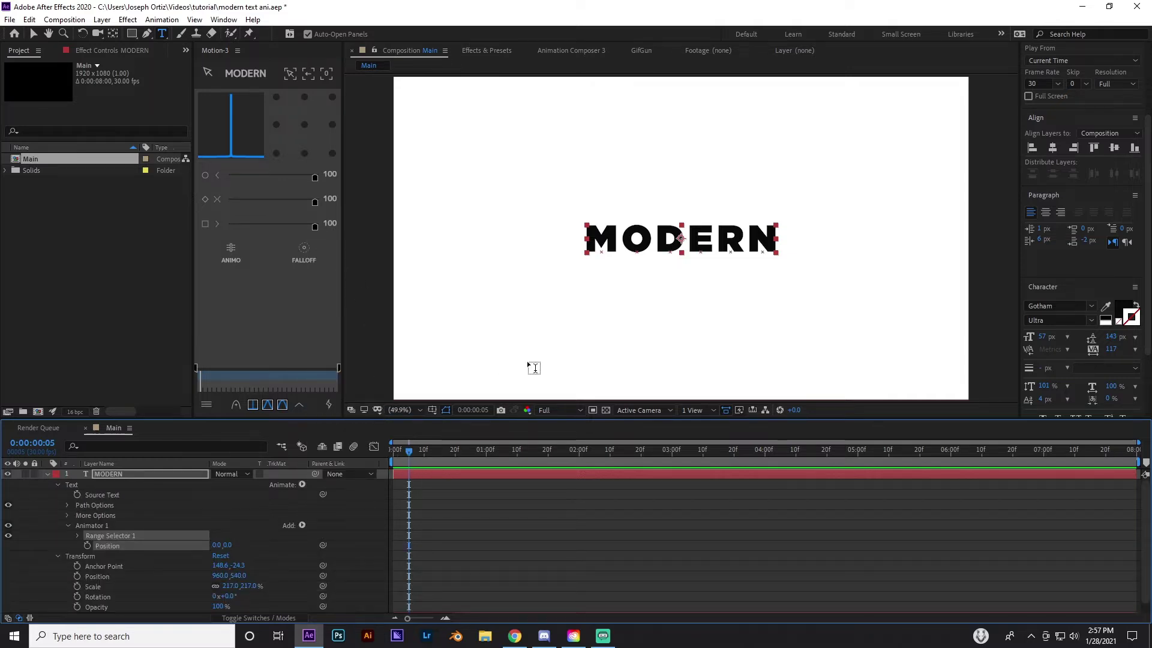
scroll(526, 361, down, 2)
scroll(534, 362, up, 2)
scroll(535, 369, down, 1)
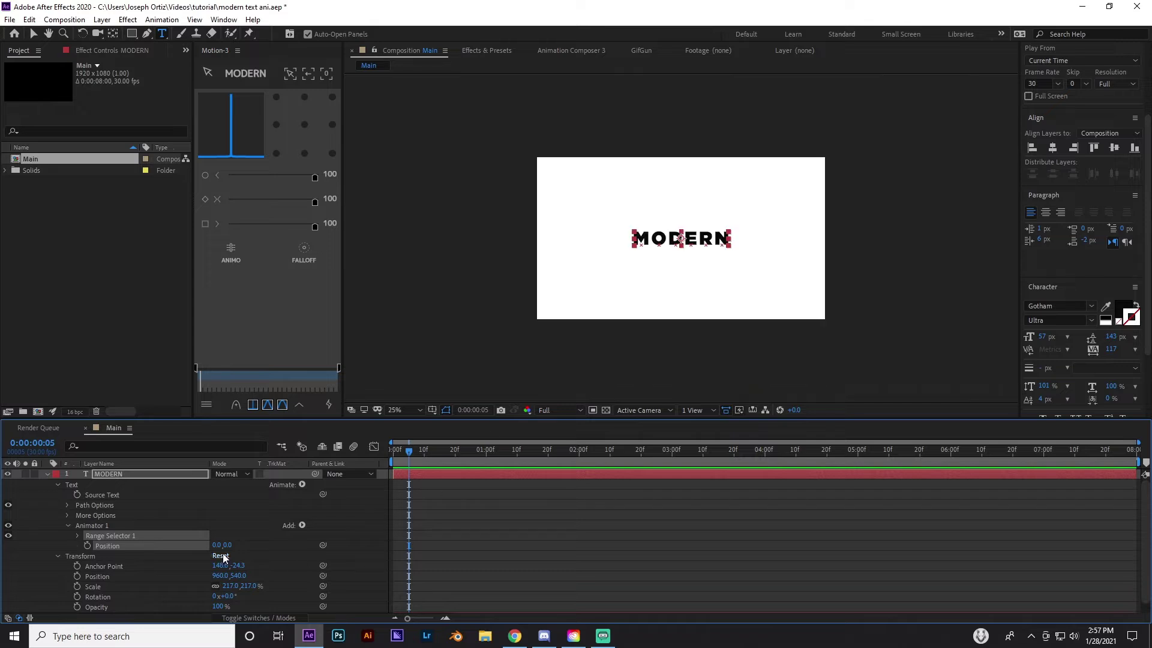
drag(226, 545, 288, 541)
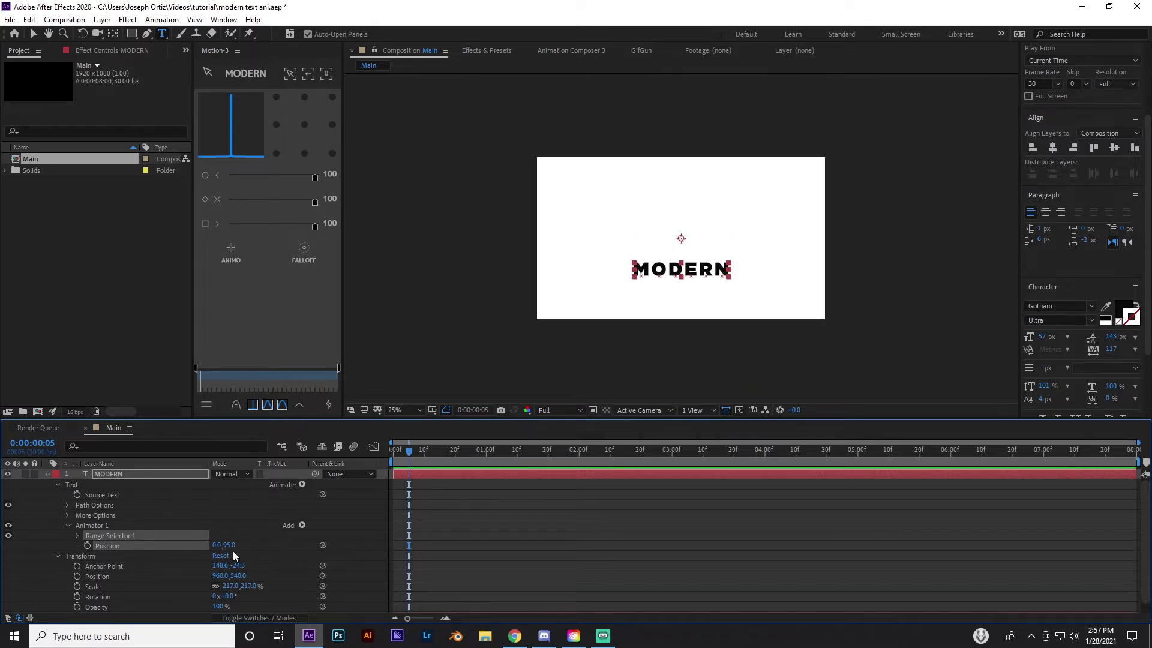
Try out the Offset and Start values of the animator's Range Selector 1, undoing each change
click(77, 535)
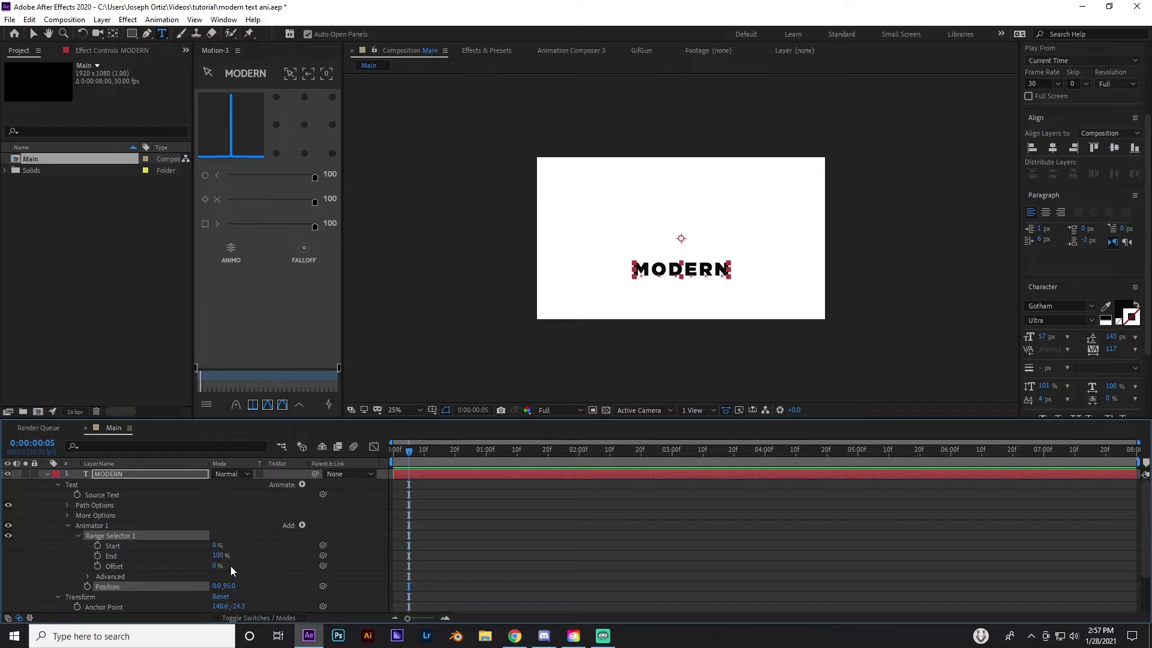
drag(215, 565, 292, 561)
key(ctrl+z)
drag(216, 545, 354, 543)
key(ctrl+z)
drag(213, 567, 279, 560)
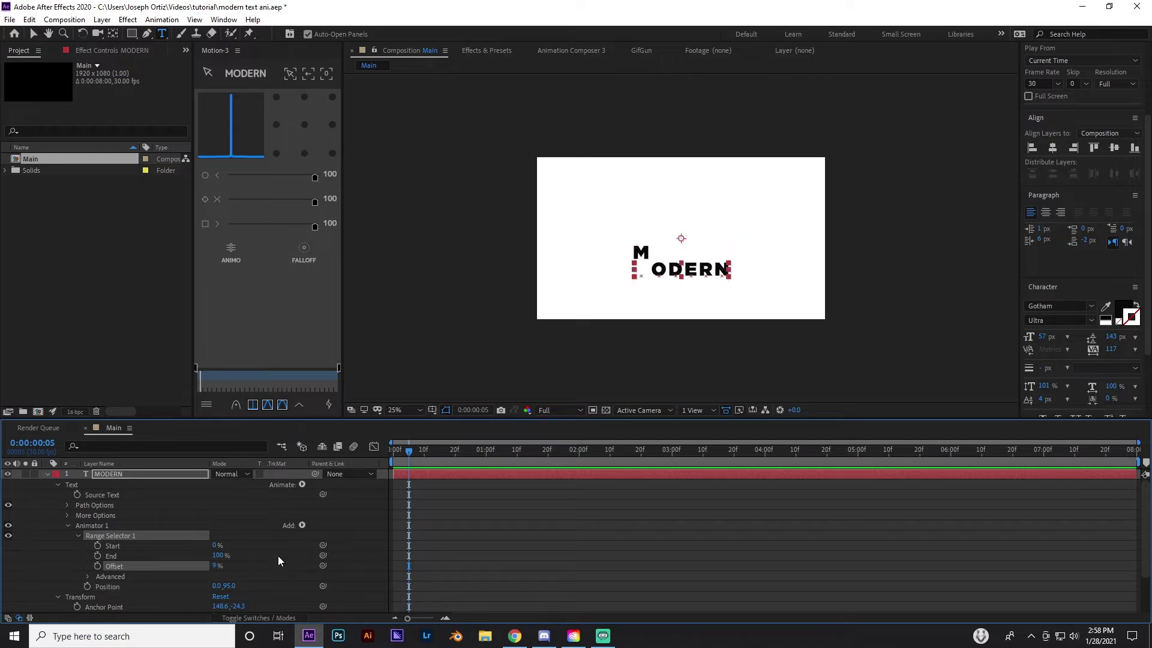
key(ctrl+z)
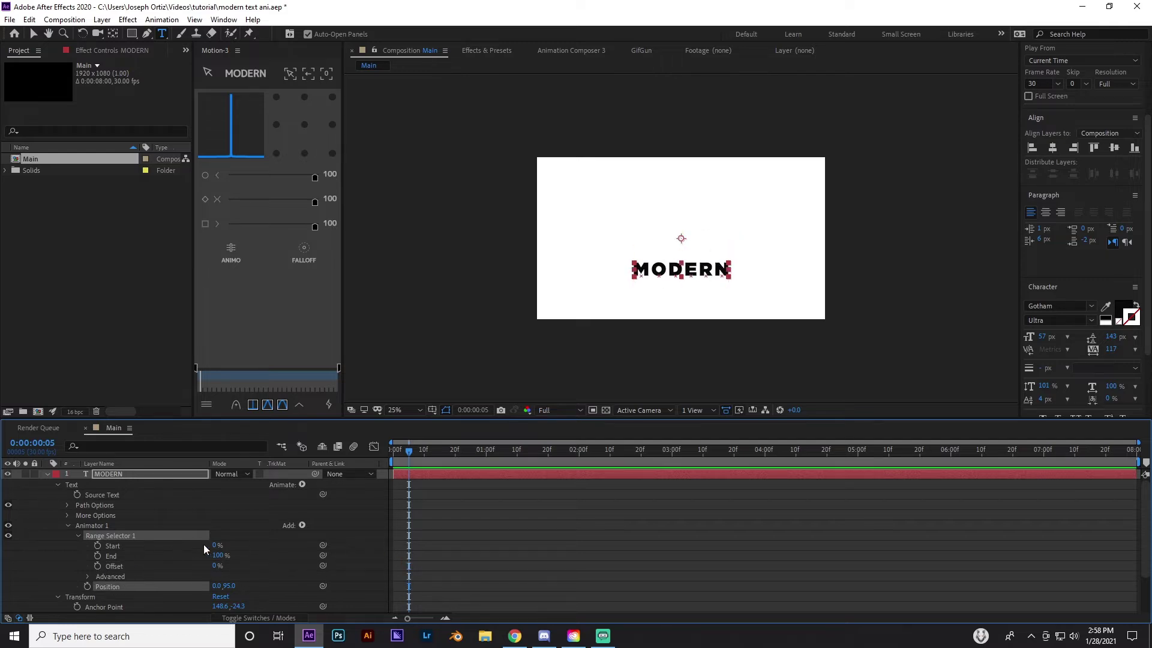
Keyframe the range selector's Offset from 0% at 0:00:00:05 to 100% at 0:00:01:11
click(97, 566)
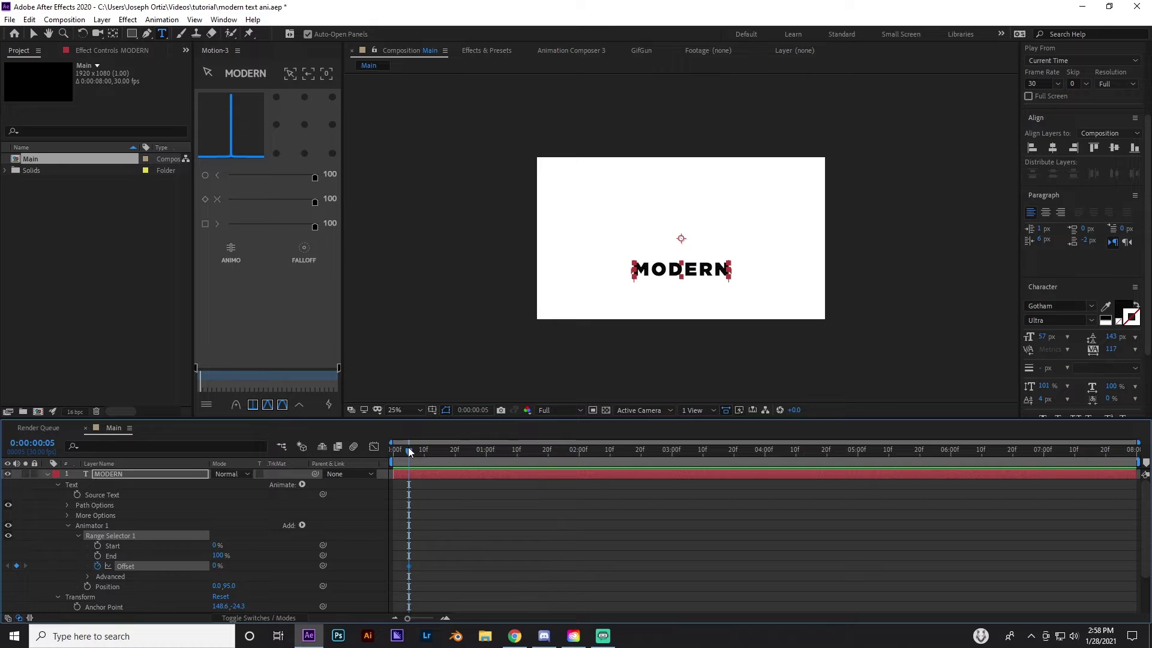
drag(408, 451, 521, 453)
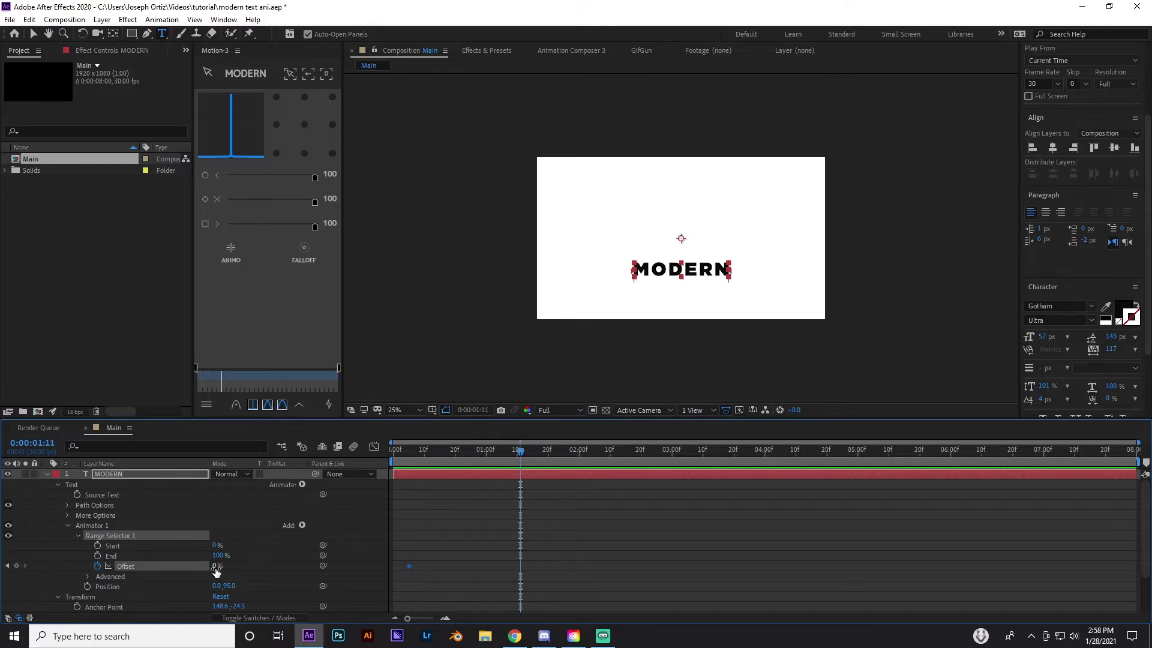
click(216, 566)
text(100)
key(Return)
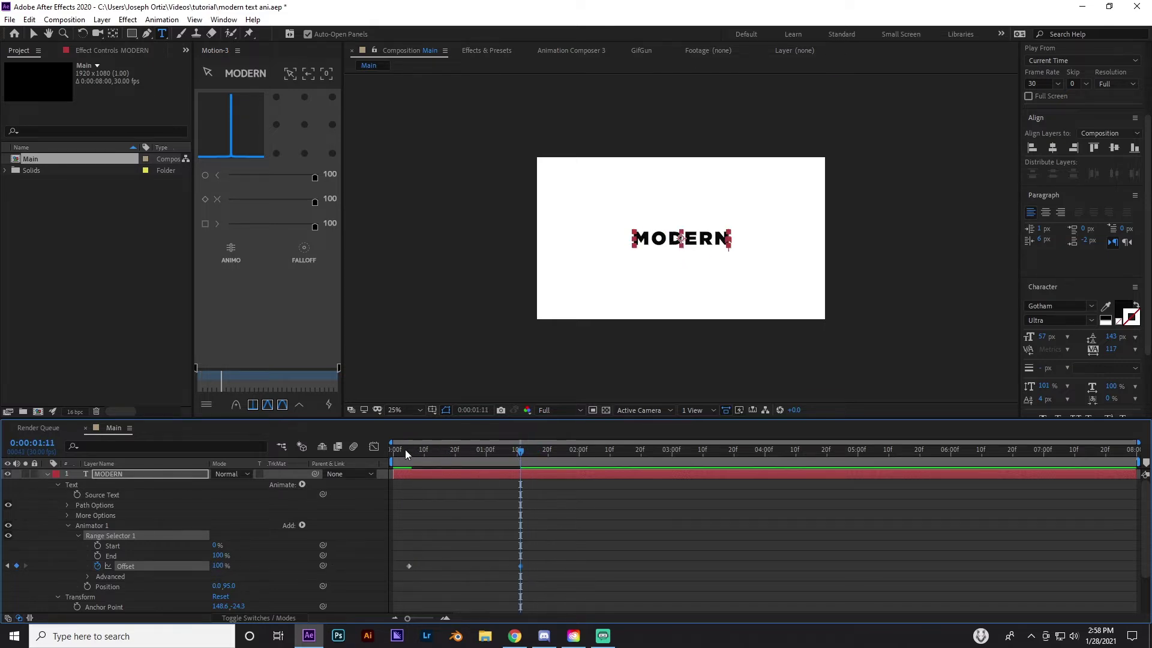
Preview the letter animation and increase the animator's vertical position to about 270 so the letters start lower
drag(405, 449, 474, 461)
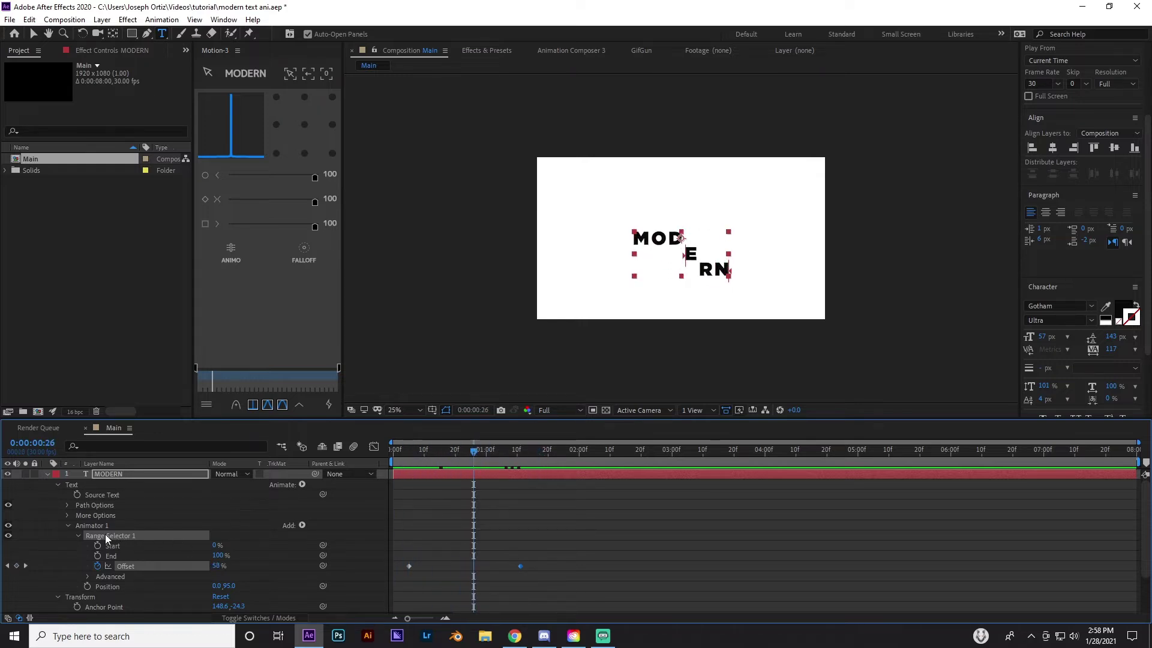
drag(229, 586, 260, 581)
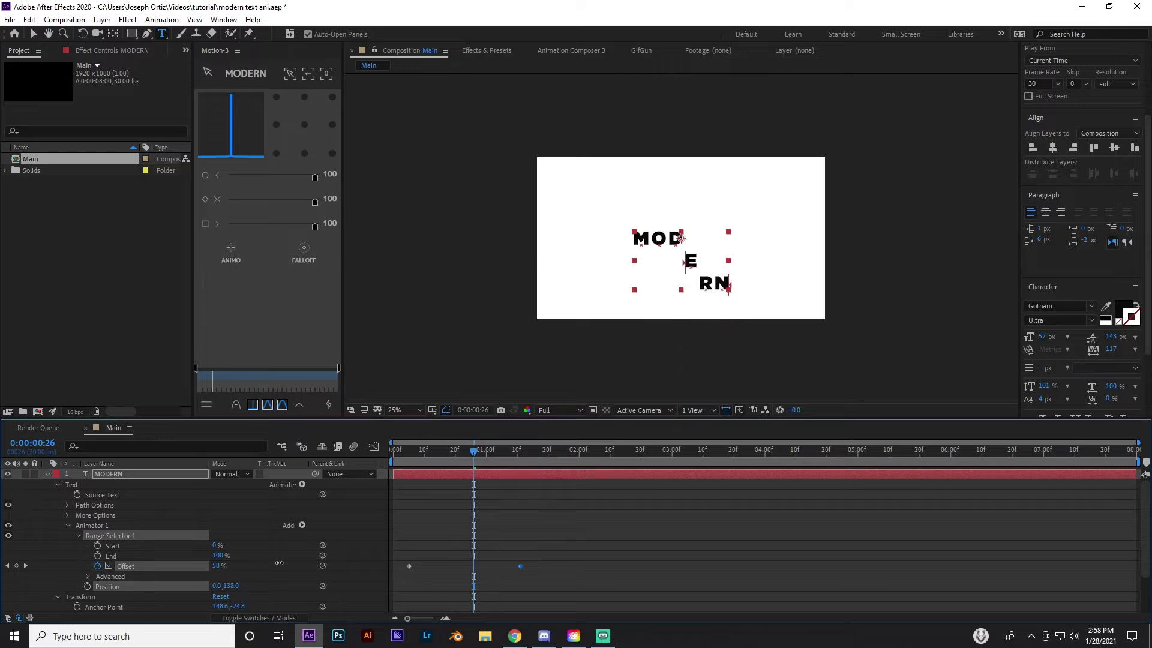
click(408, 456)
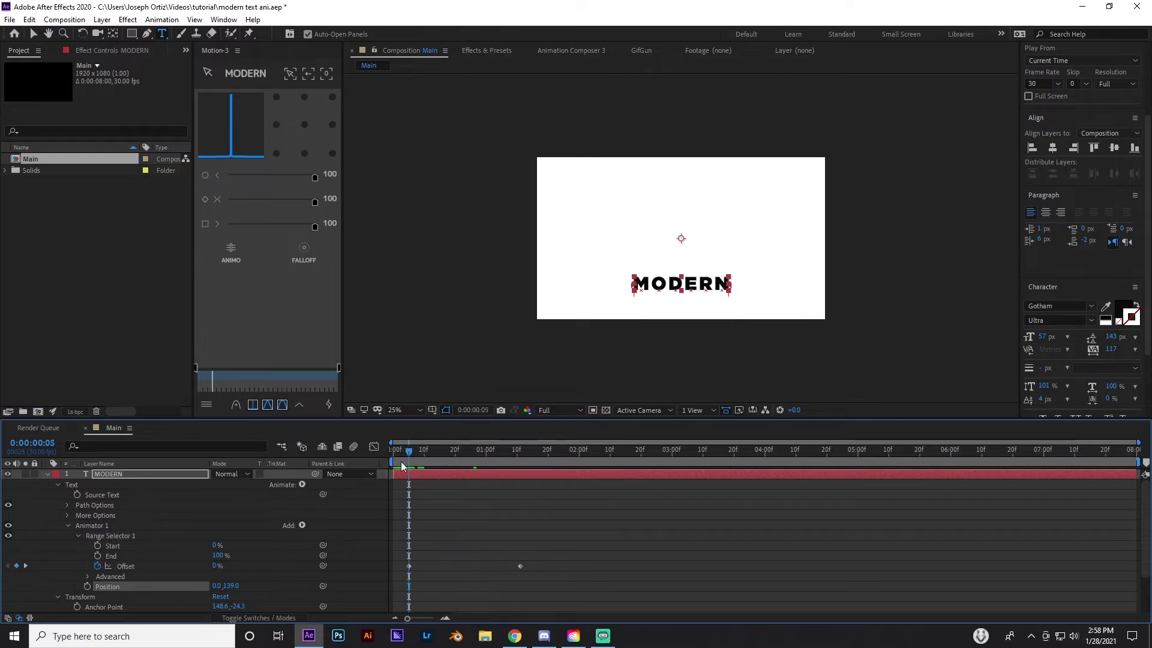
text(290)
key(Return)
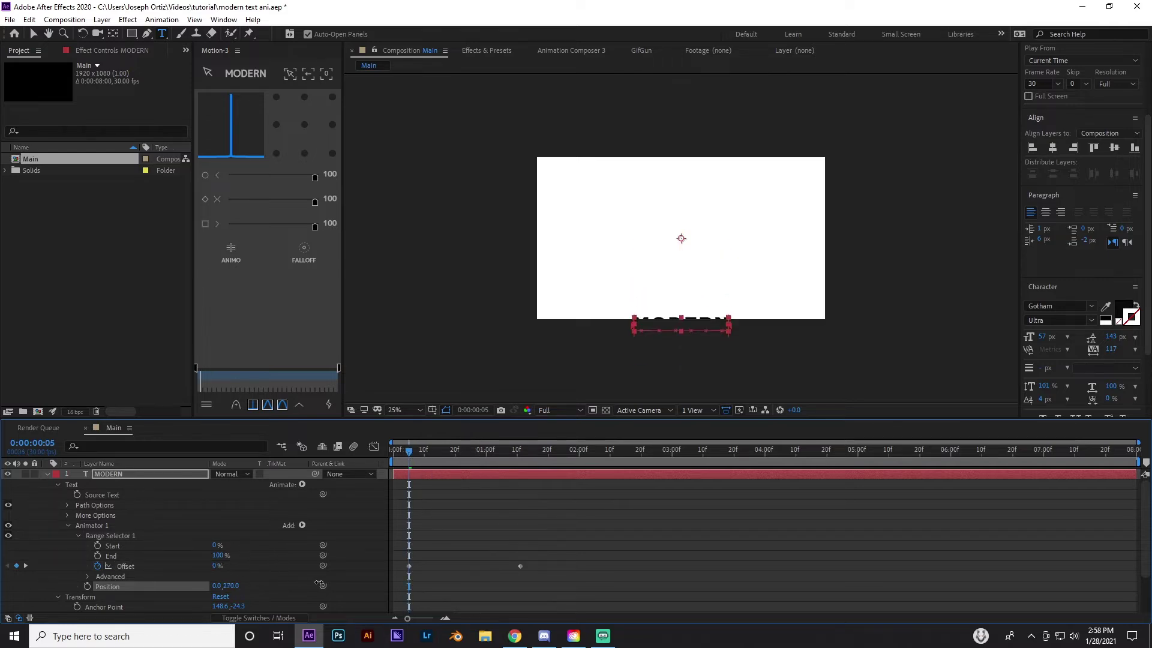
Try a vertical position of 290 on the animator and scrub through the letters' rise
drag(422, 454, 489, 486)
drag(444, 483, 480, 484)
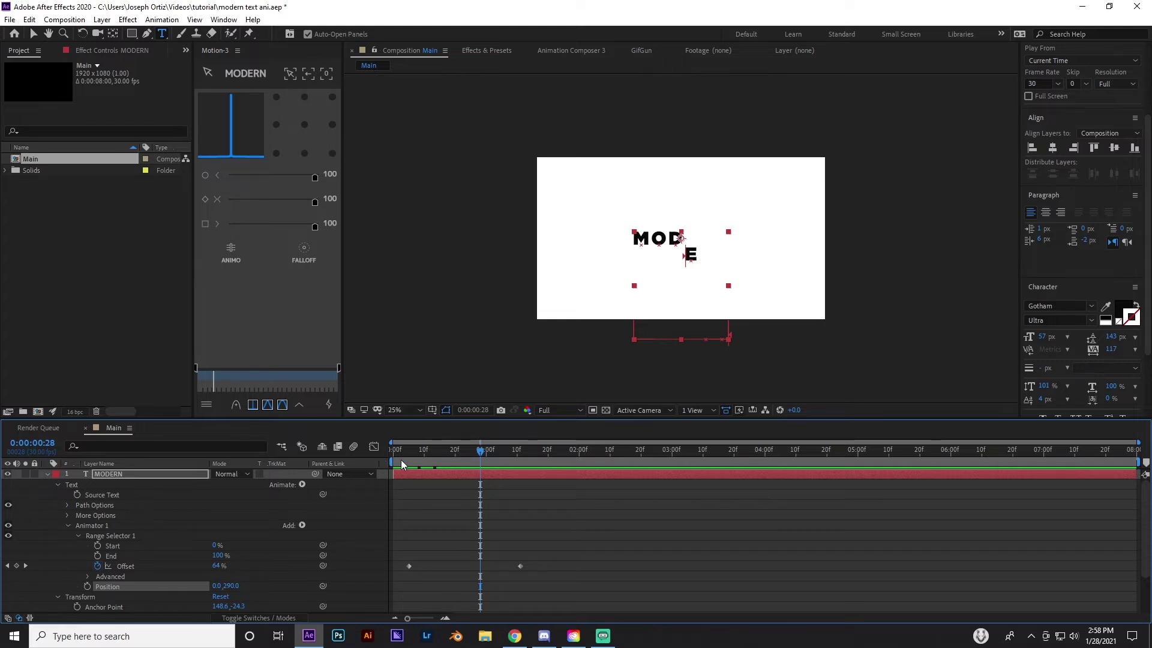
drag(415, 453, 409, 452)
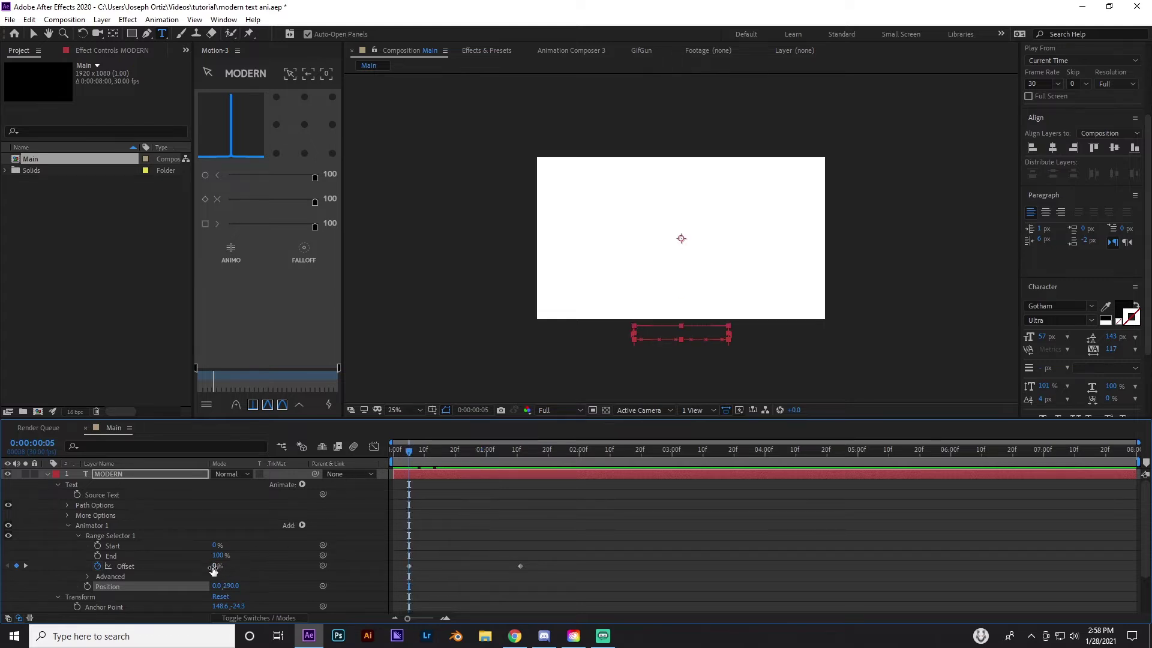
Set the text animator's vertical position to 95 and scrub through the animation up to 0:00:01:11
key(Return)
drag(231, 585, 102, 587)
mouse_move(409, 449)
mouse_down()
mouse_move(454, 452)
mouse_move(408, 449)
mouse_up()
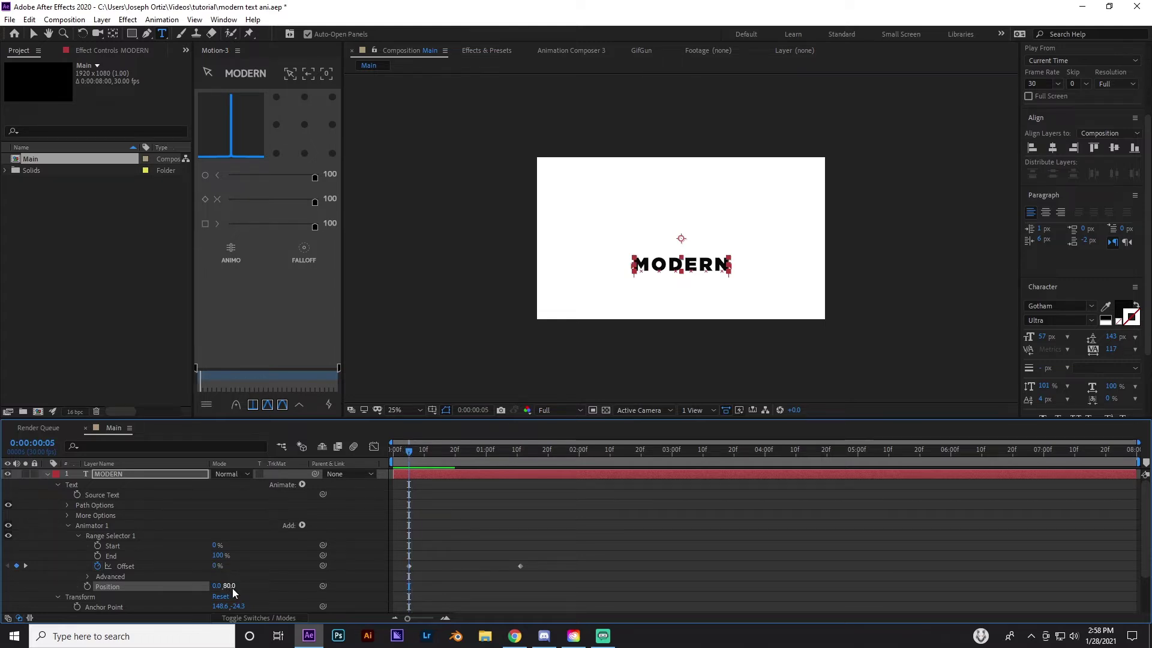
text(95)
key(Return)
drag(430, 466, 521, 455)
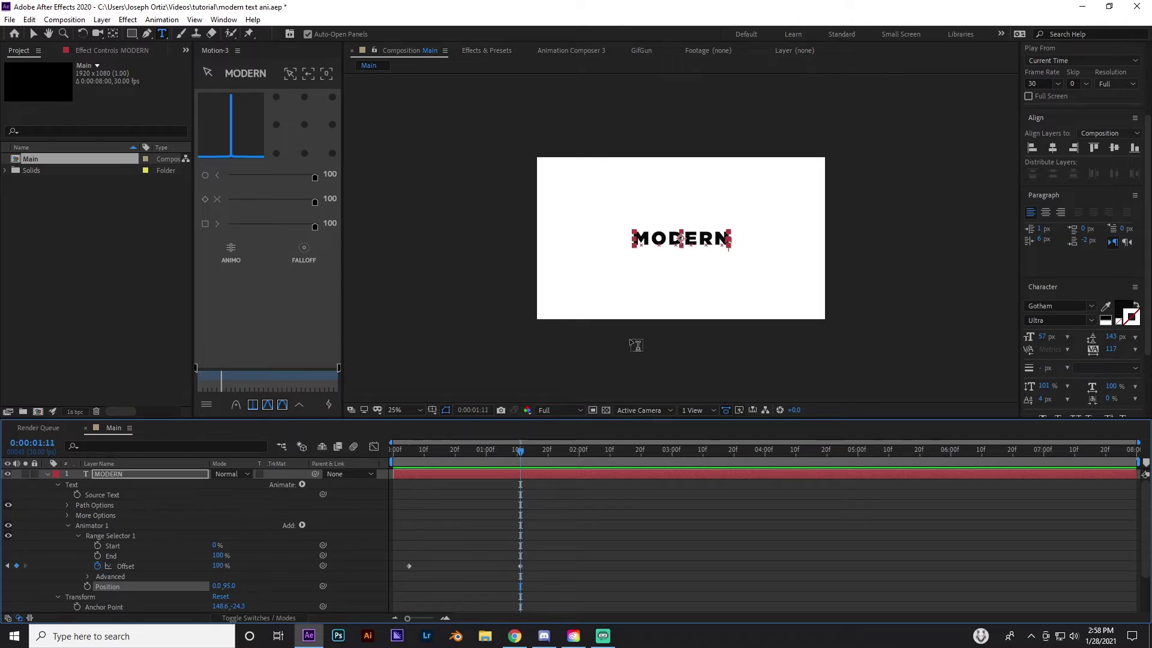
With no layer selected, draw a white rectangle shape that covers the whole word MODERN with a small margin around it
key(period)
key(period)
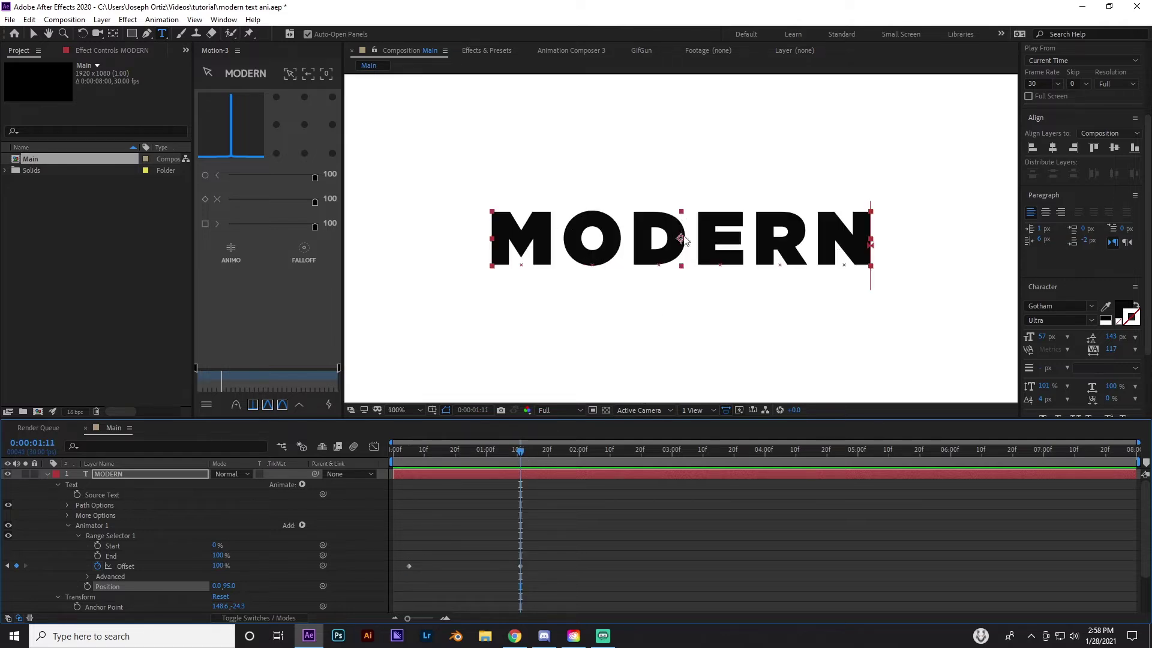
click(487, 509)
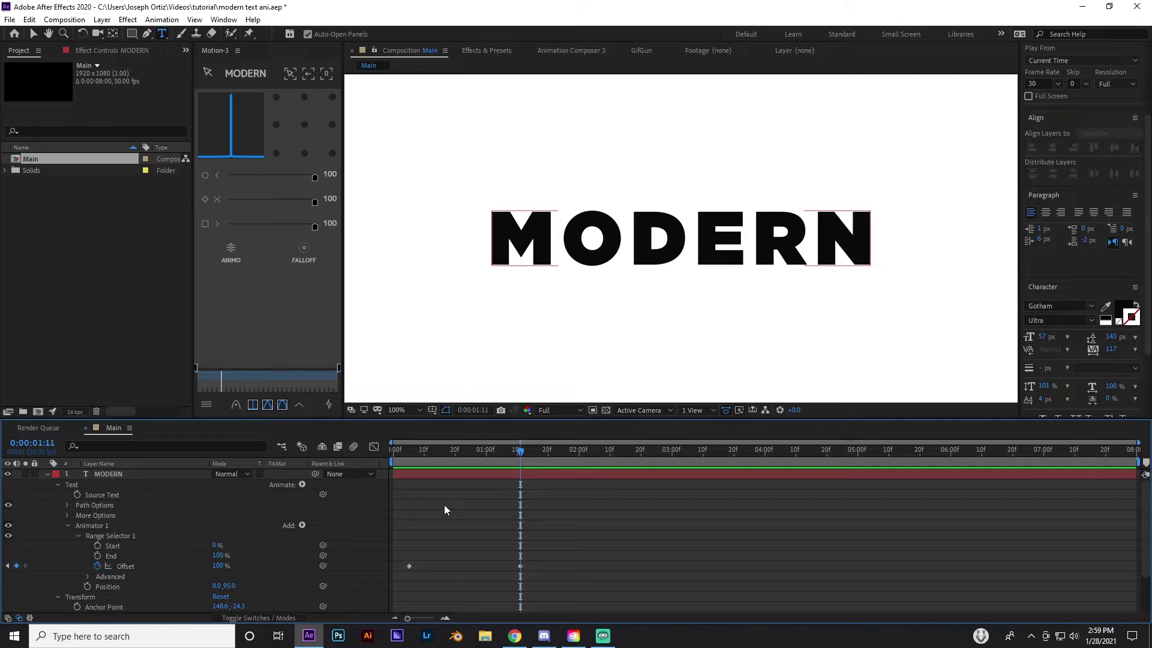
click(131, 34)
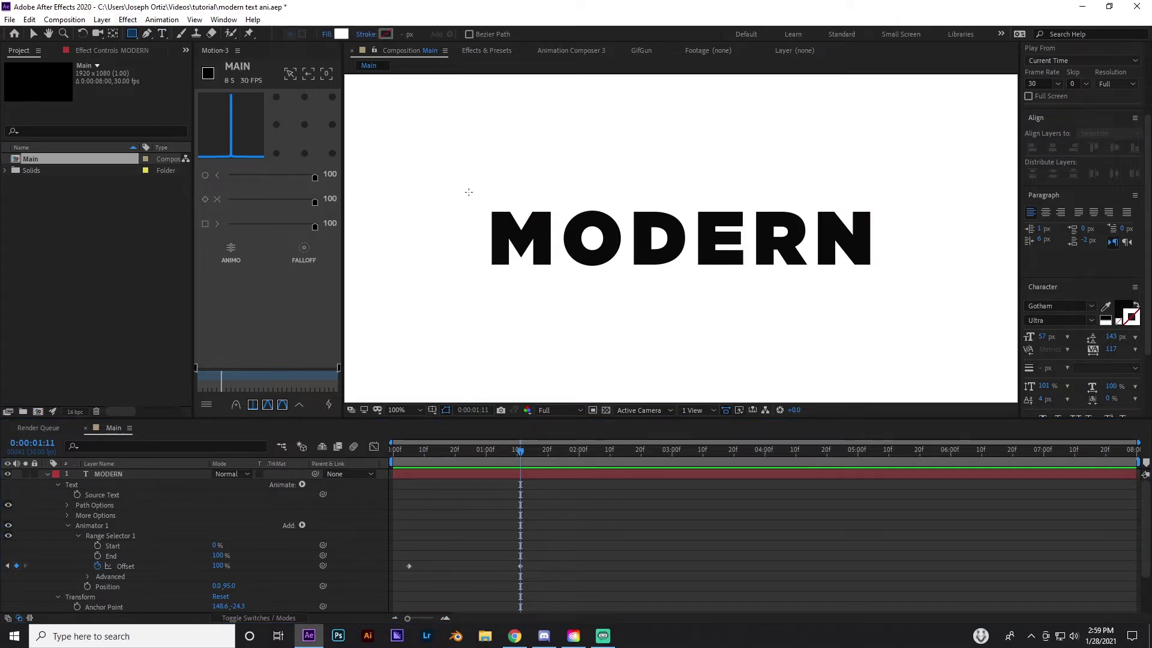
drag(469, 192, 889, 281)
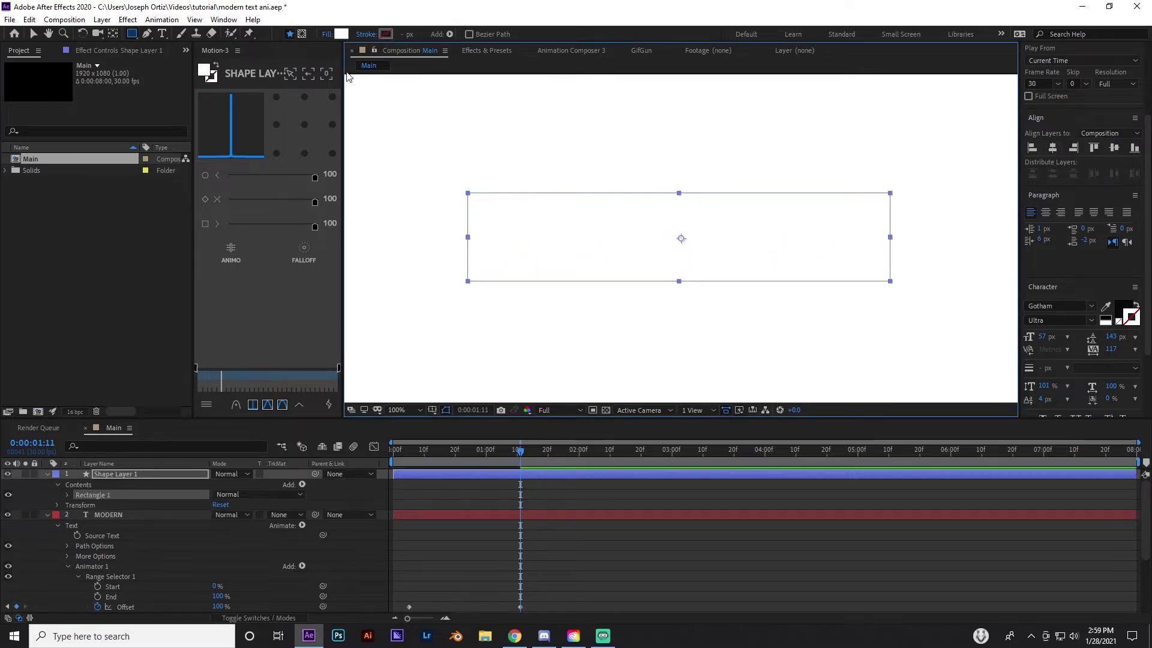
Center the rectangle horizontally and vertically in the composition
click(224, 19)
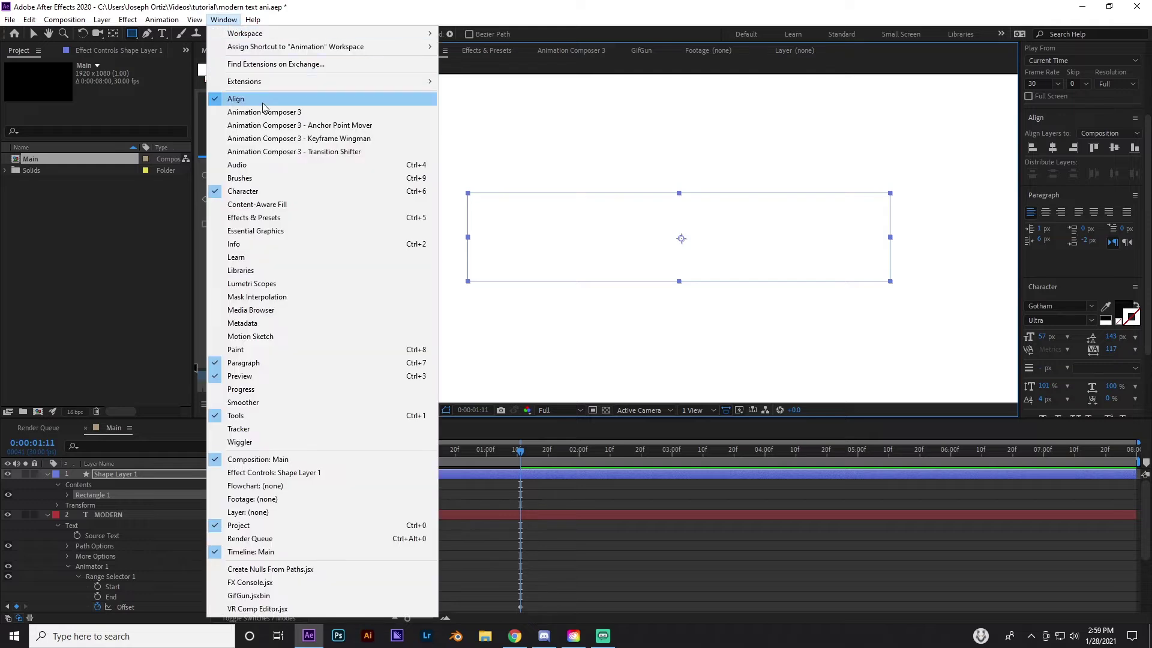
click(1054, 147)
click(1111, 150)
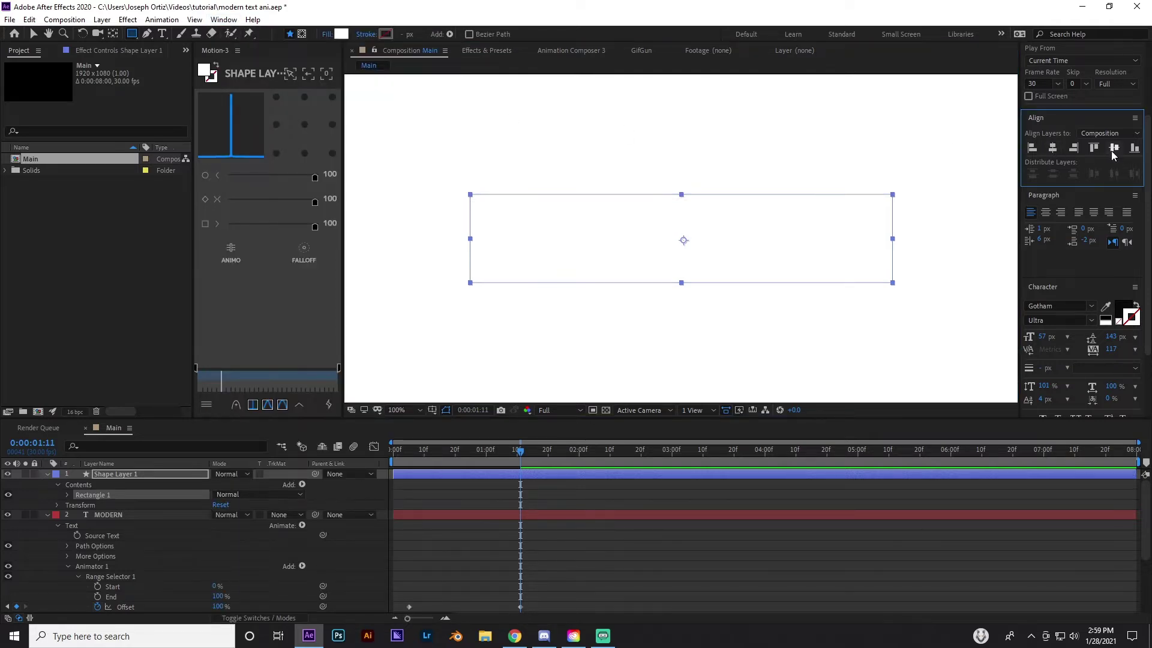
click(458, 485)
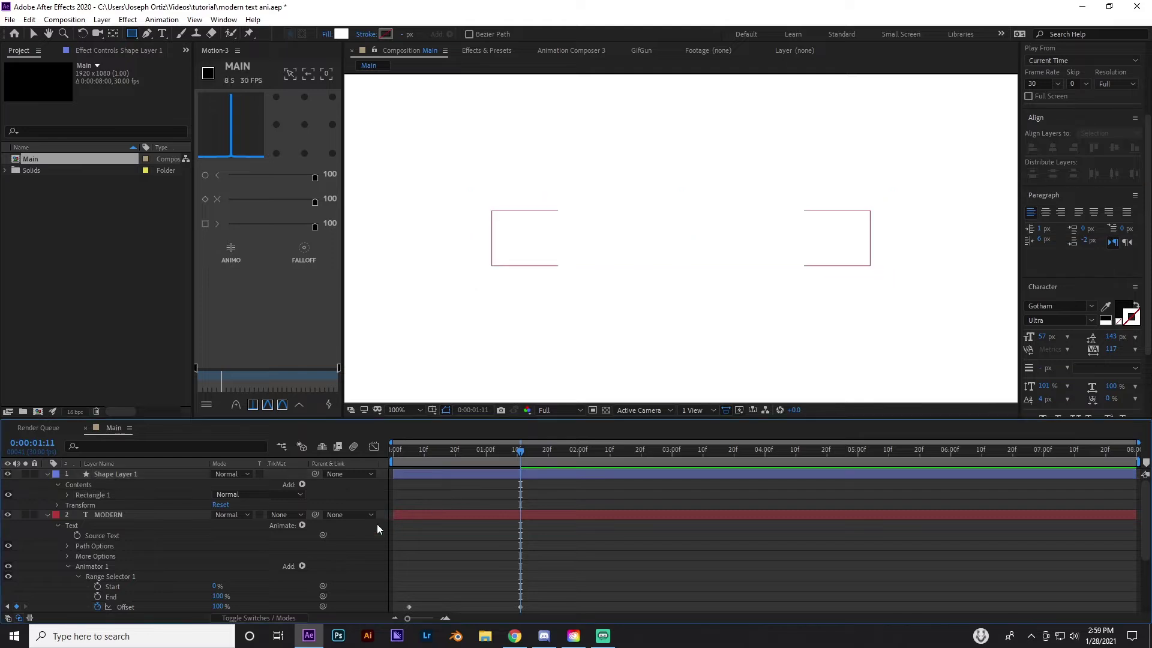
Collapse the properties of both upper layers and rename the rectangle's shape layer to Alpha Matte
click(47, 474)
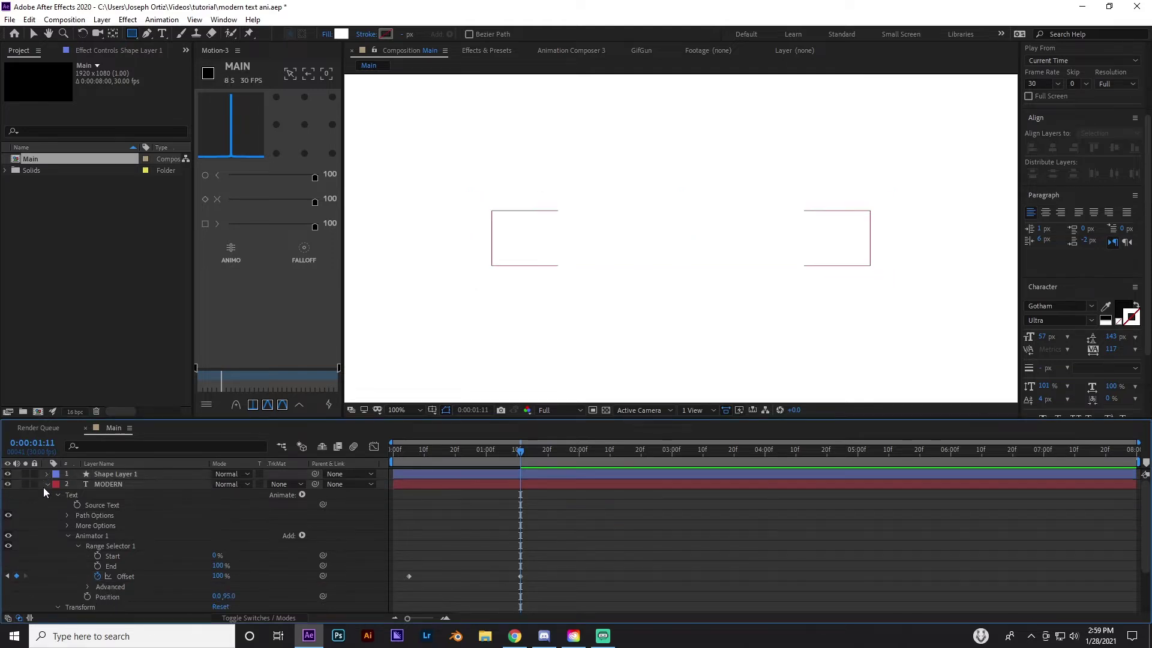
click(48, 484)
click(135, 473)
key(Return)
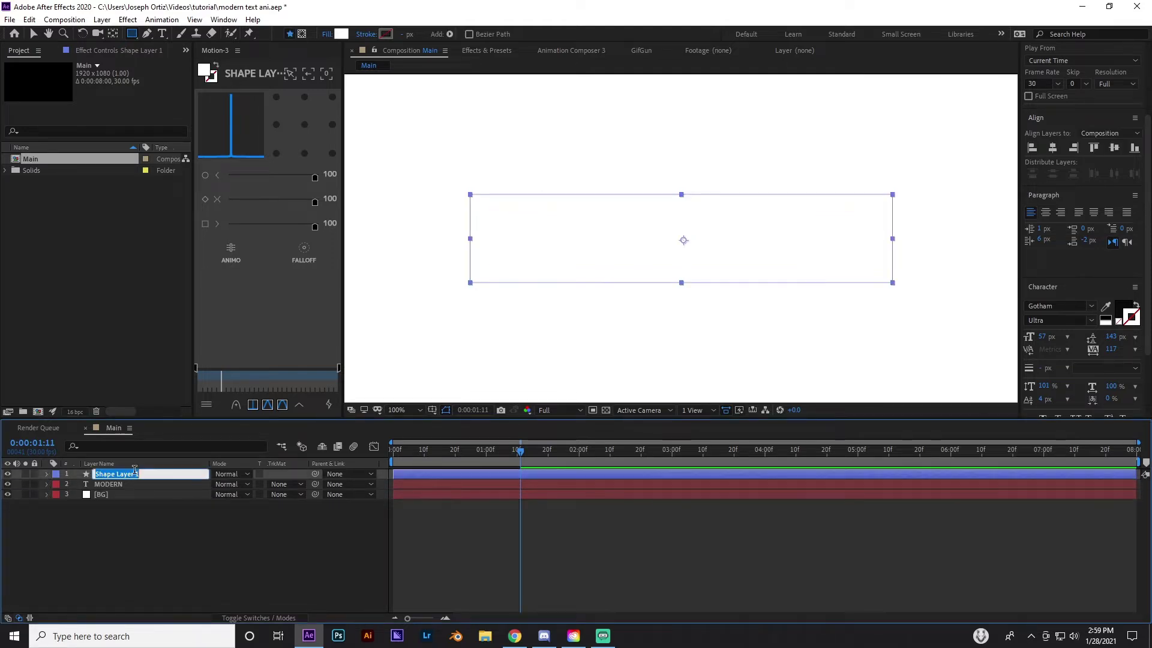
text(Alpha Matte)
click(193, 538)
Set the MODERN layer's track matte to Alpha Matte, using the Alpha Matte shape layer above it
click(155, 484)
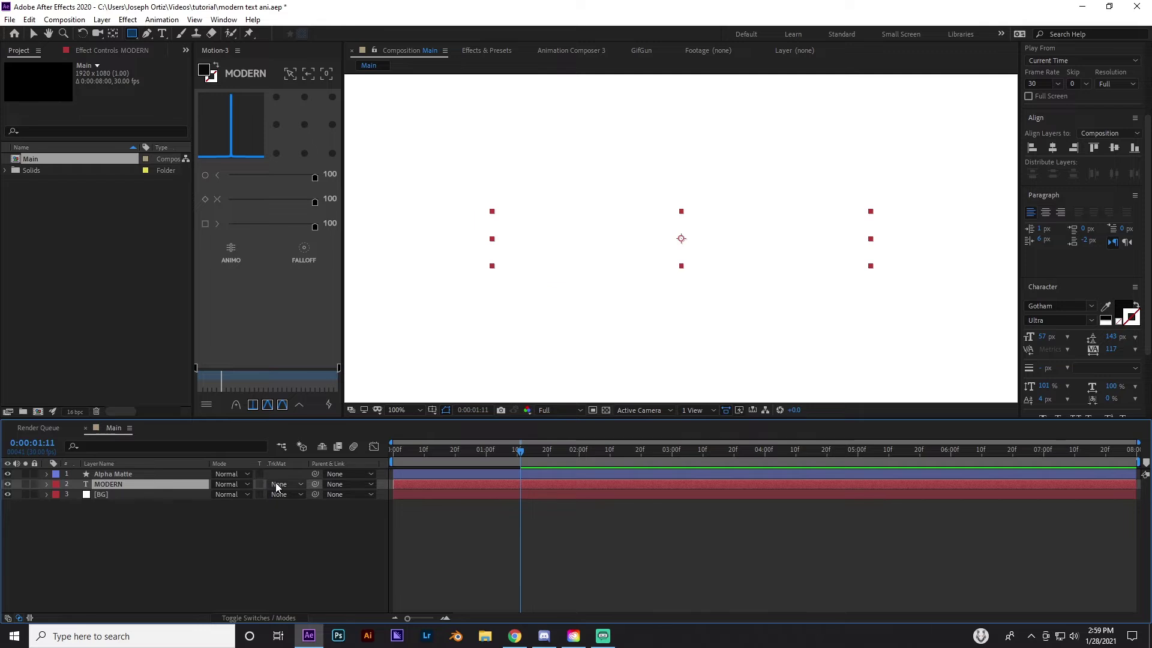
click(265, 617)
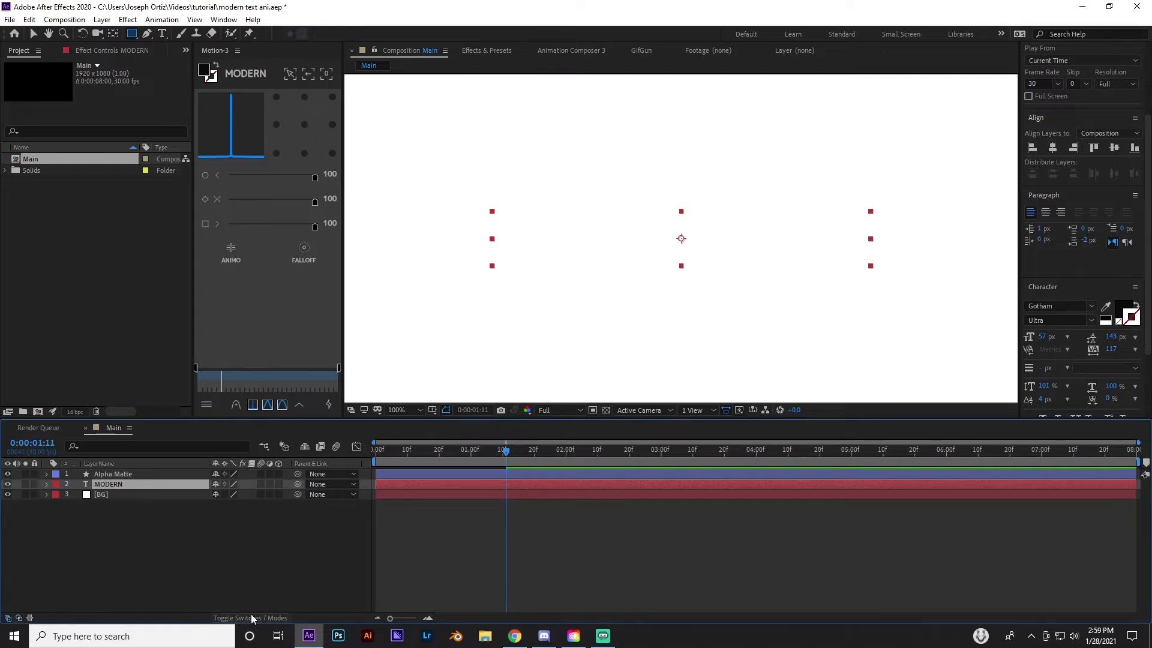
click(250, 618)
click(283, 486)
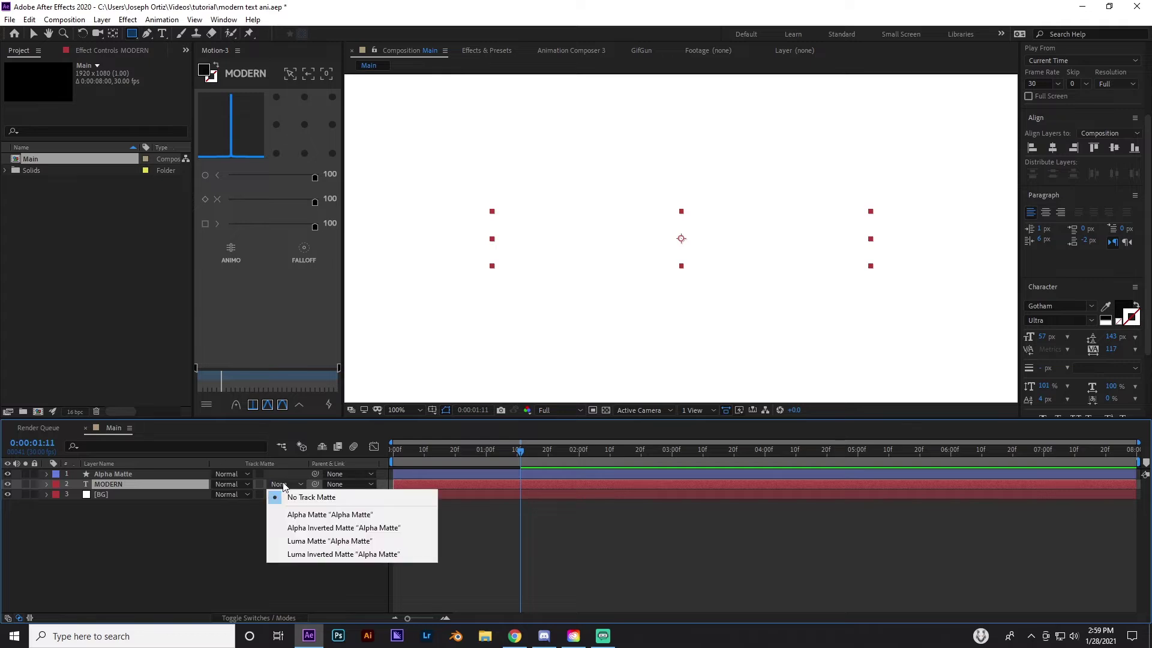
click(310, 515)
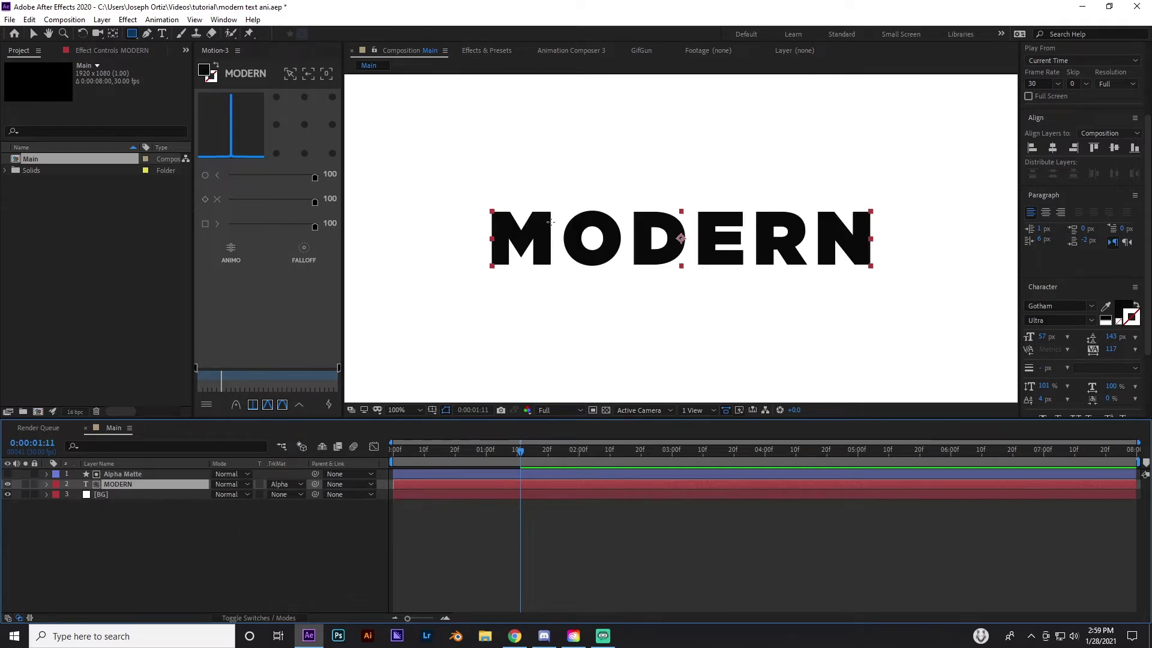
Inspect the matte rectangle's bounds around the word and scrub the timeline to view how it masks the rising letters
click(551, 222)
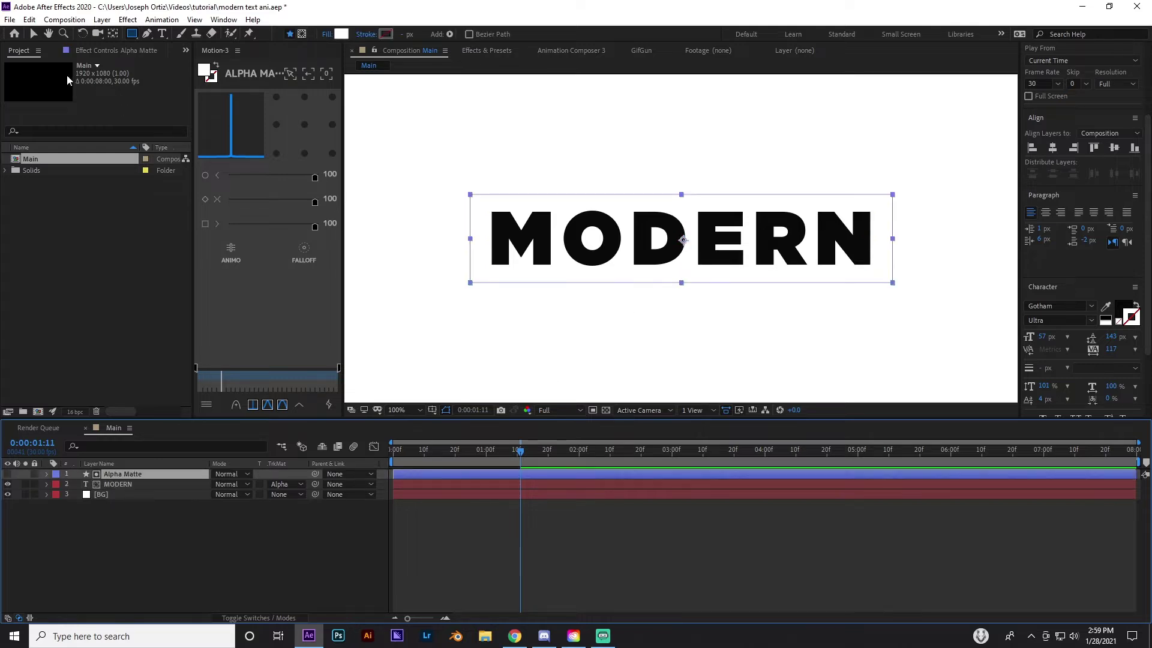
click(34, 34)
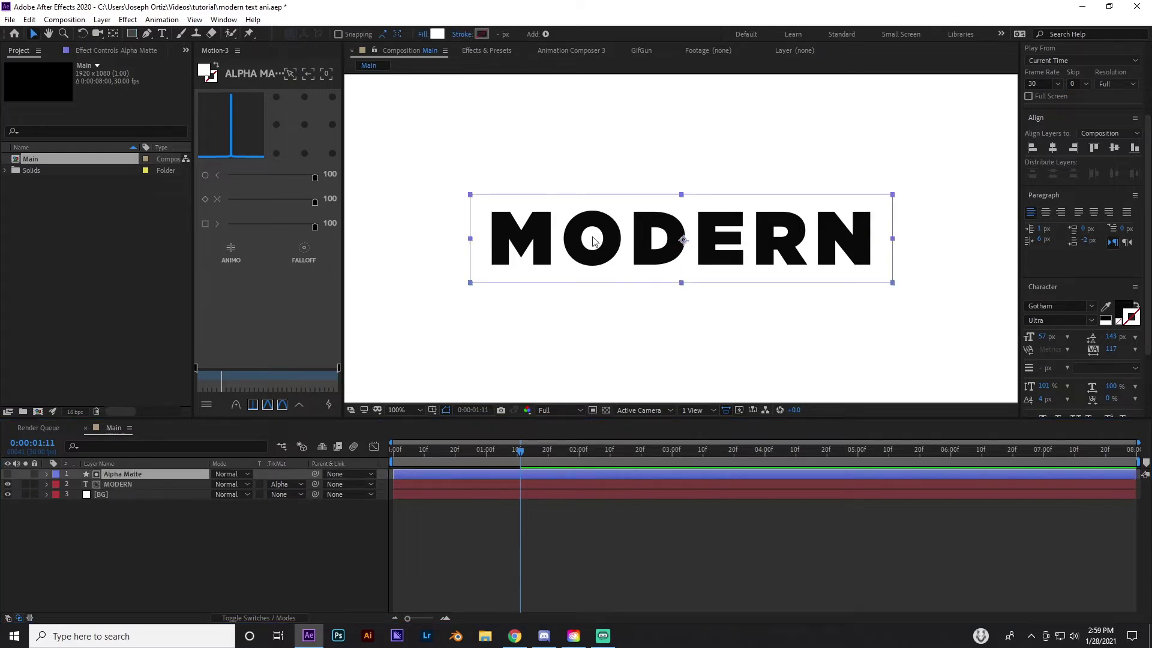
drag(520, 451, 662, 459)
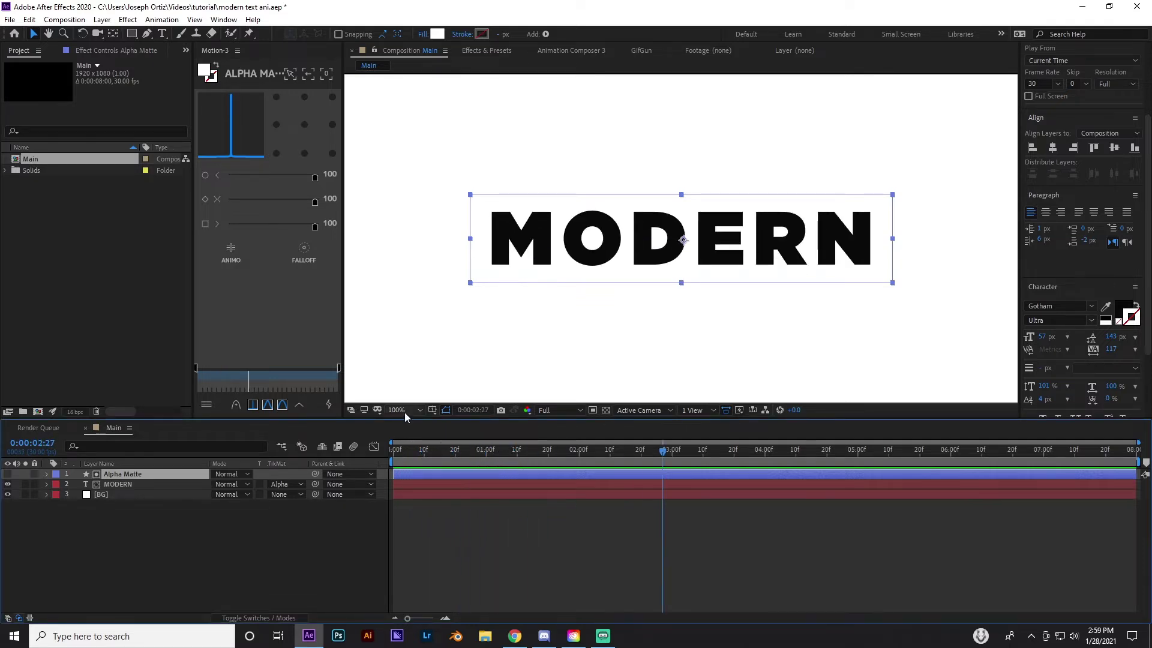
click(403, 410)
click(686, 287)
drag(681, 286, 684, 283)
click(496, 543)
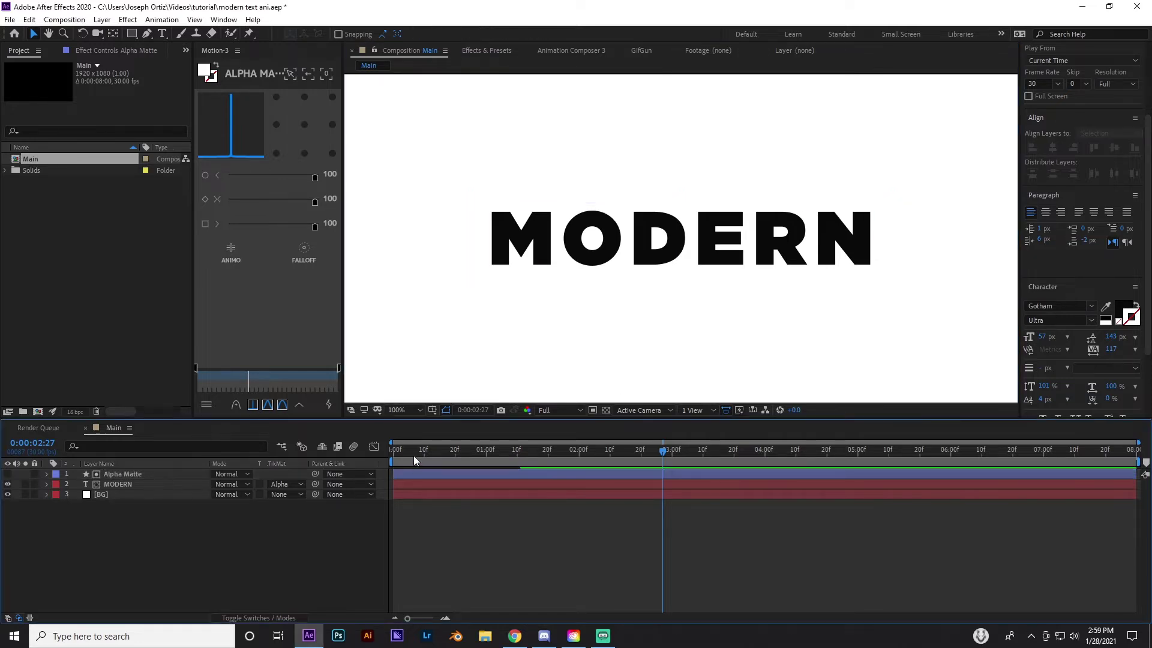
drag(413, 455, 436, 451)
click(403, 410)
click(408, 196)
Reveal the MODERN layer's keyframes and apply Easy Ease to both Offset keyframes
click(428, 484)
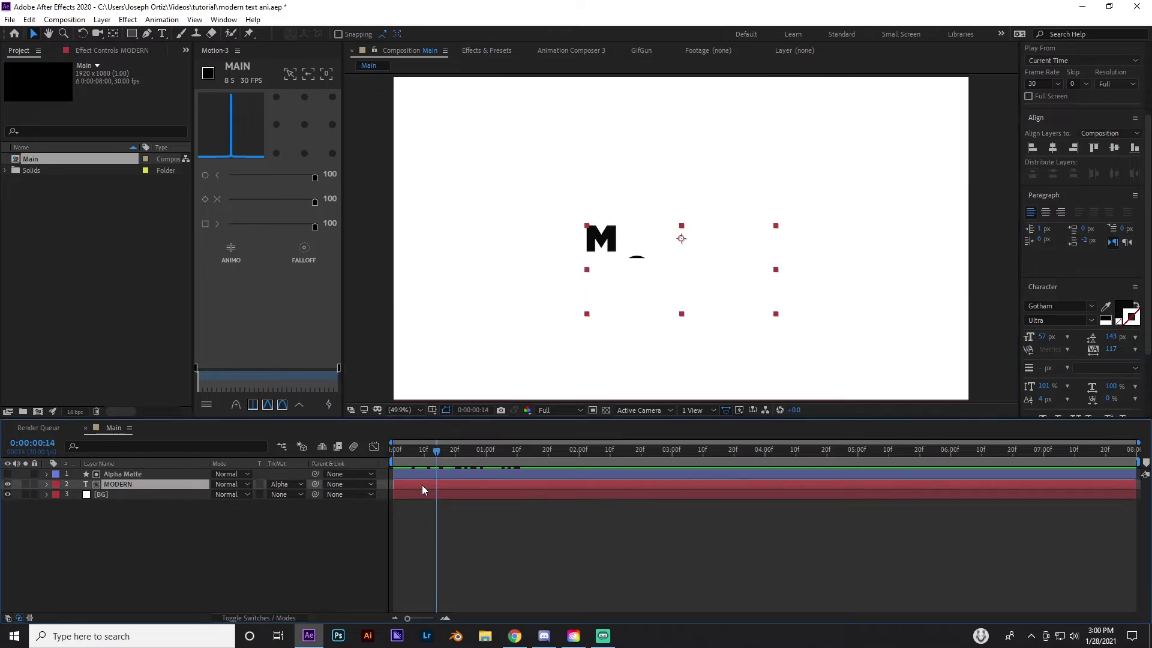
key(u)
drag(400, 496, 541, 509)
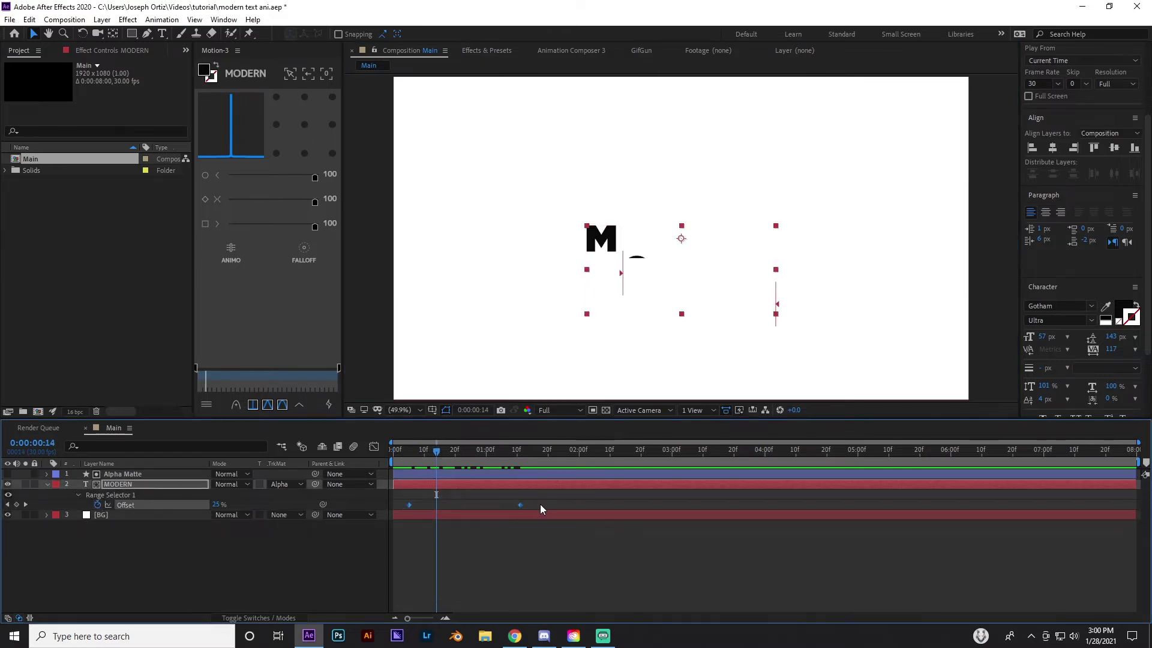
key(F9)
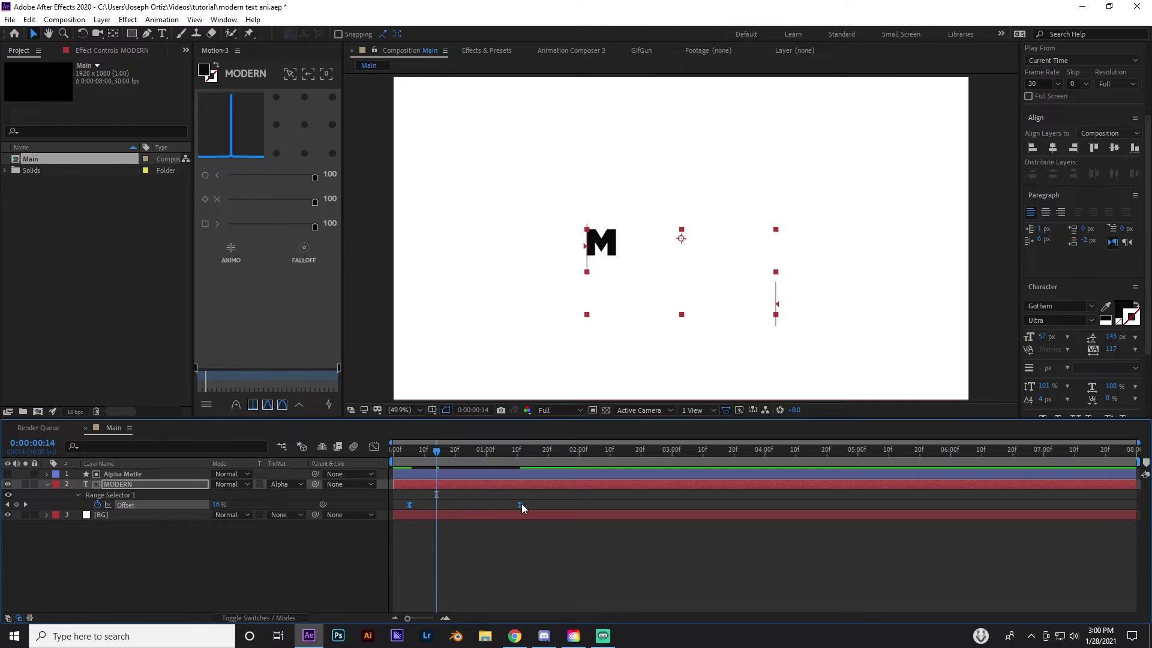
right_click(520, 504)
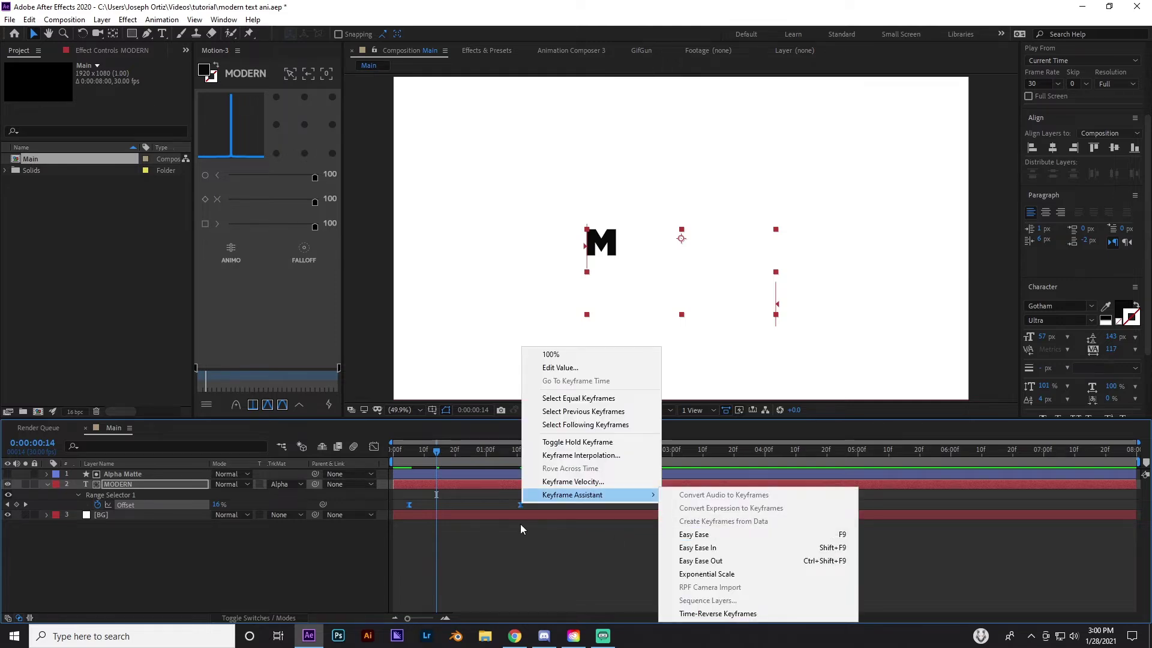
click(437, 498)
Lengthen the ease into the last Offset keyframe in the speed graph so the motion peaks early, and preview it
drag(399, 497, 548, 508)
click(374, 446)
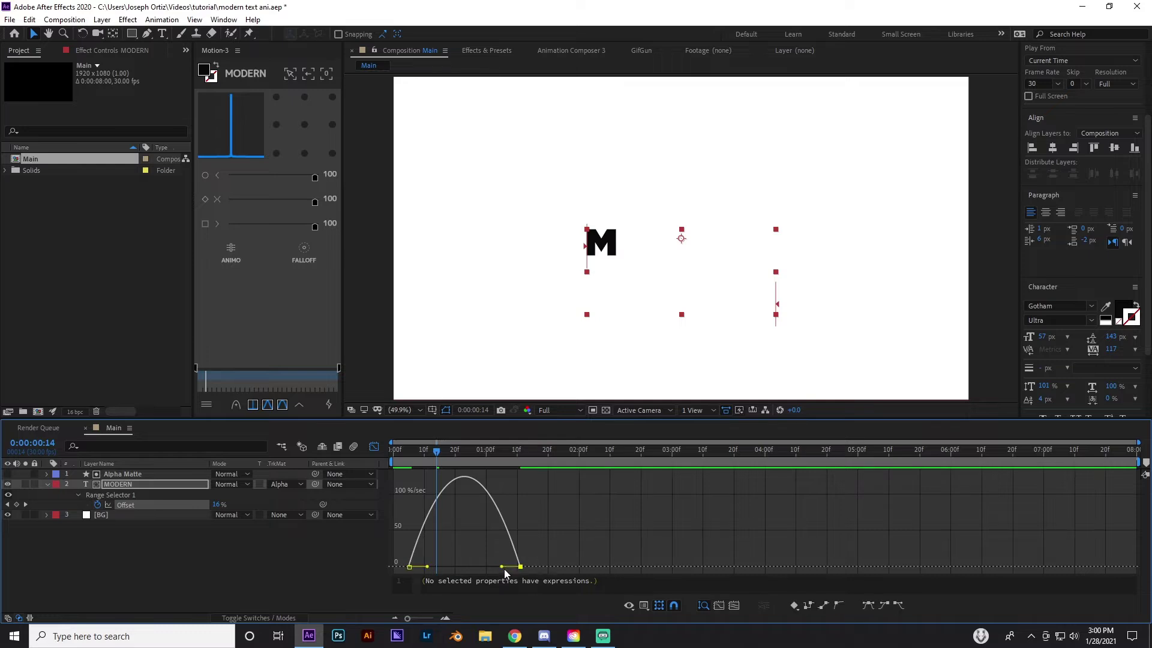
drag(500, 567, 465, 567)
click(445, 453)
drag(445, 455, 529, 455)
click(372, 447)
drag(399, 459, 544, 459)
scroll(604, 378, down, 2)
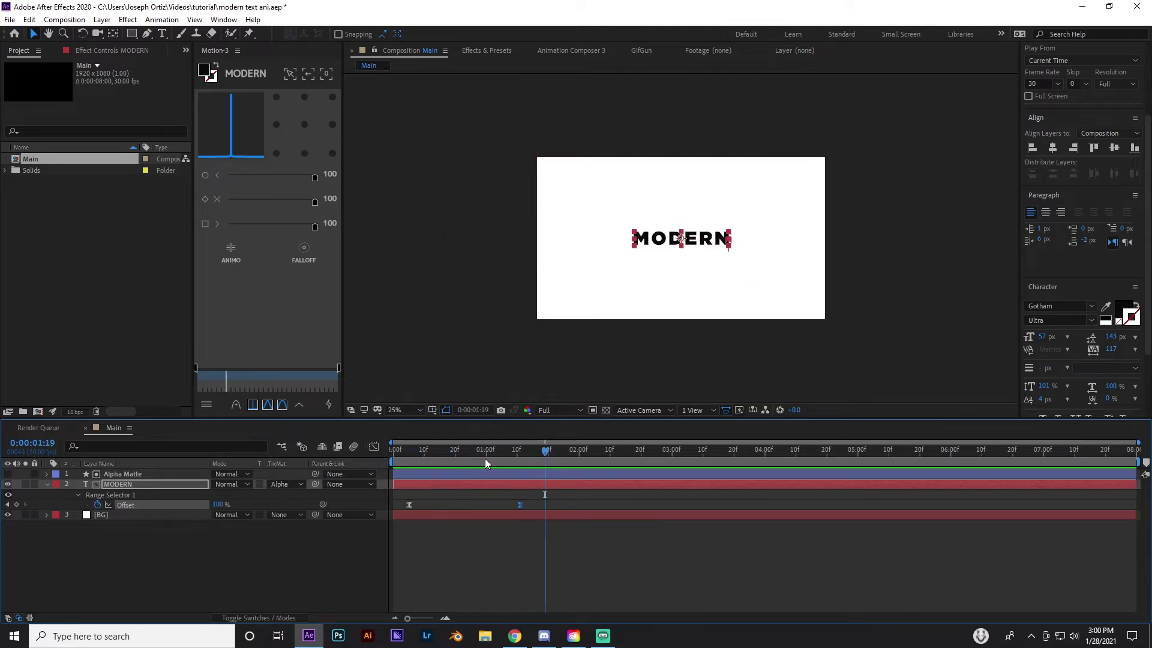
drag(406, 450, 491, 451)
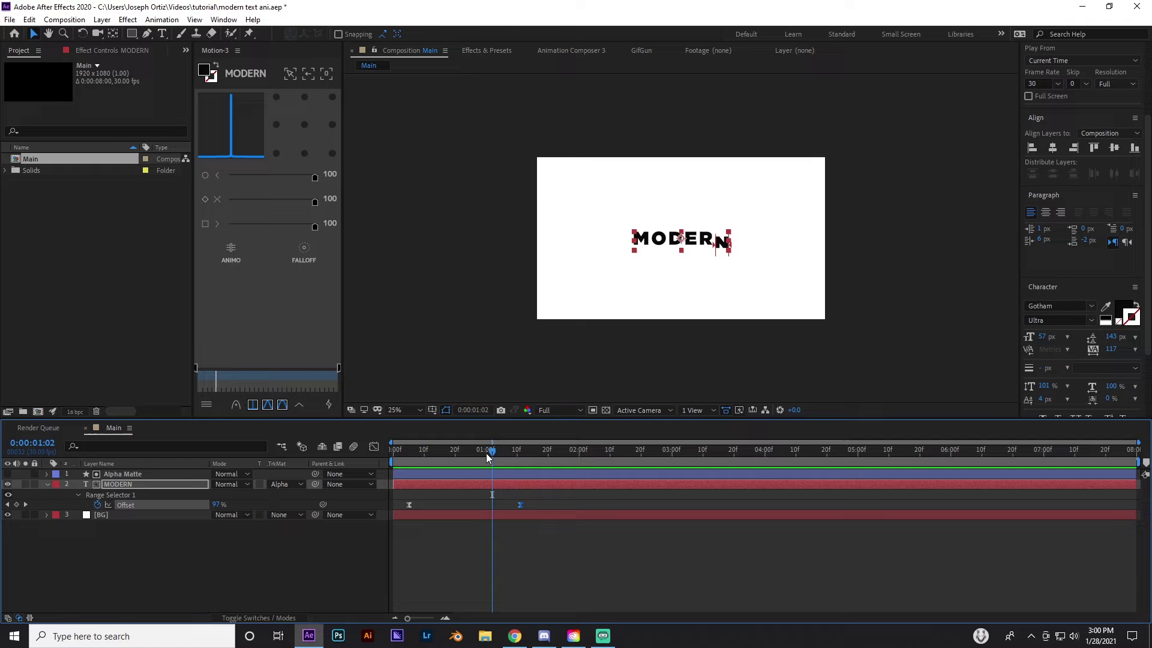
Hide the BG layer to preview the letter animation over the transparency grid, and show the layer again
click(426, 517)
click(605, 409)
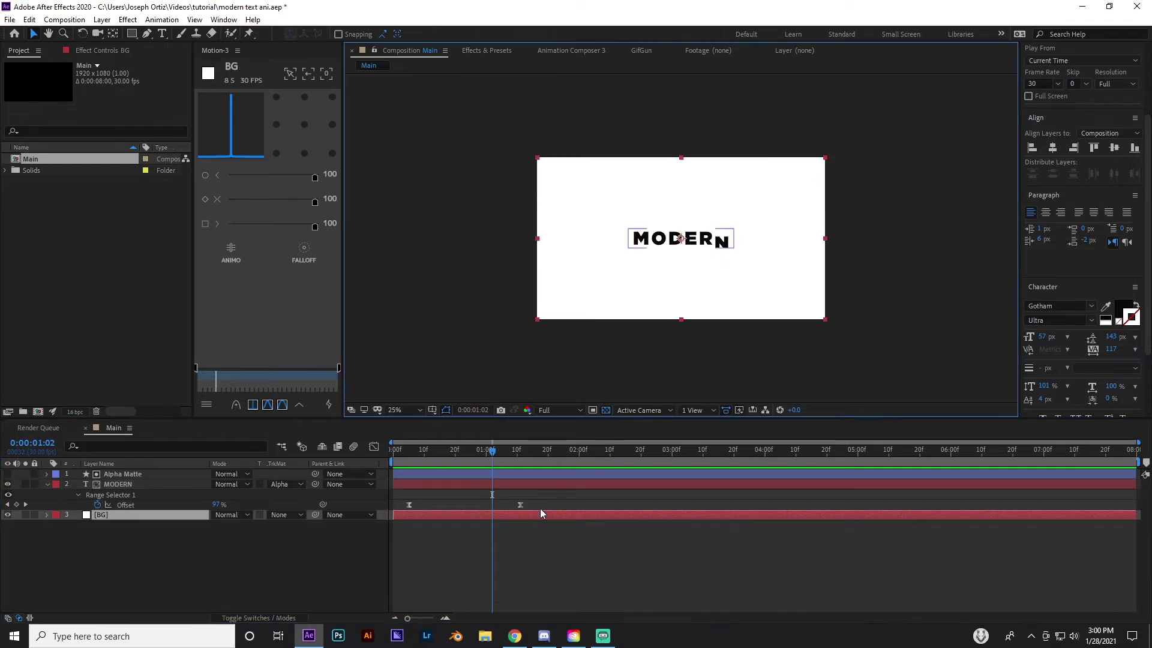
click(8, 515)
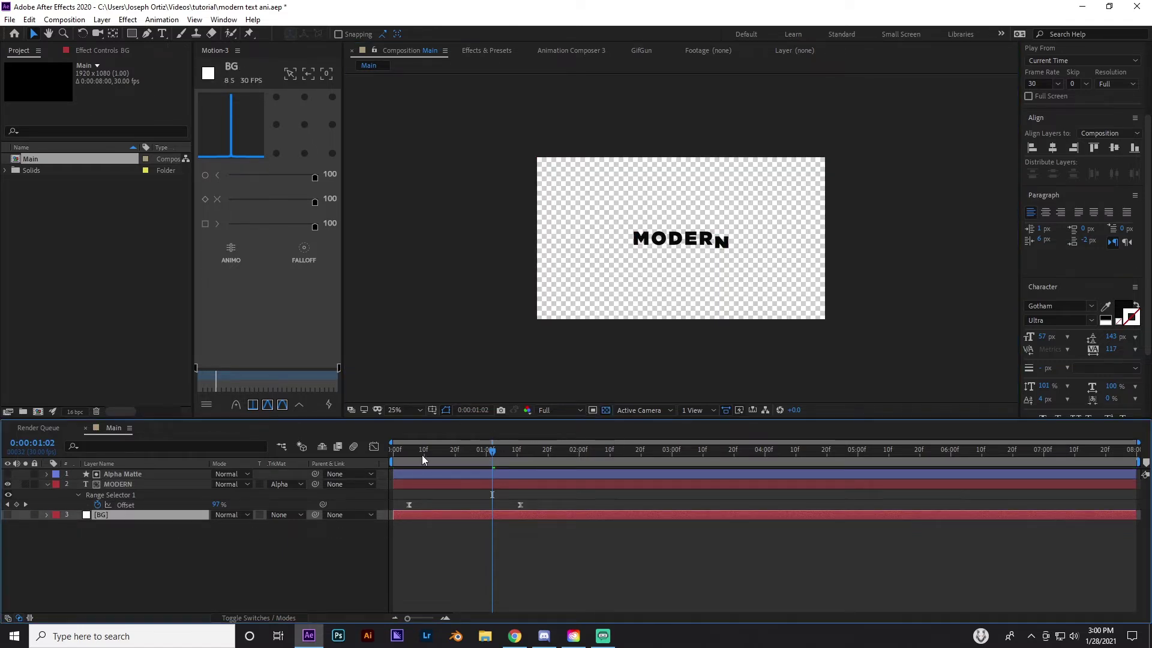
drag(423, 455, 548, 457)
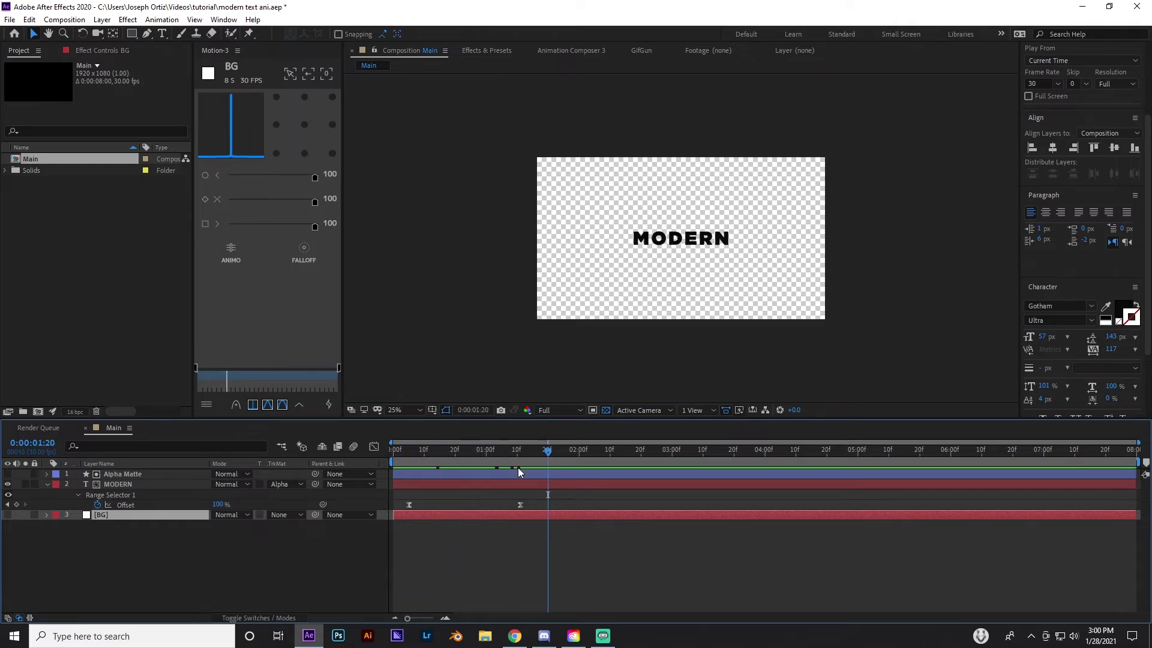
click(7, 514)
Add a Rotation property to Animator 1 on the MODERN layer
click(405, 410)
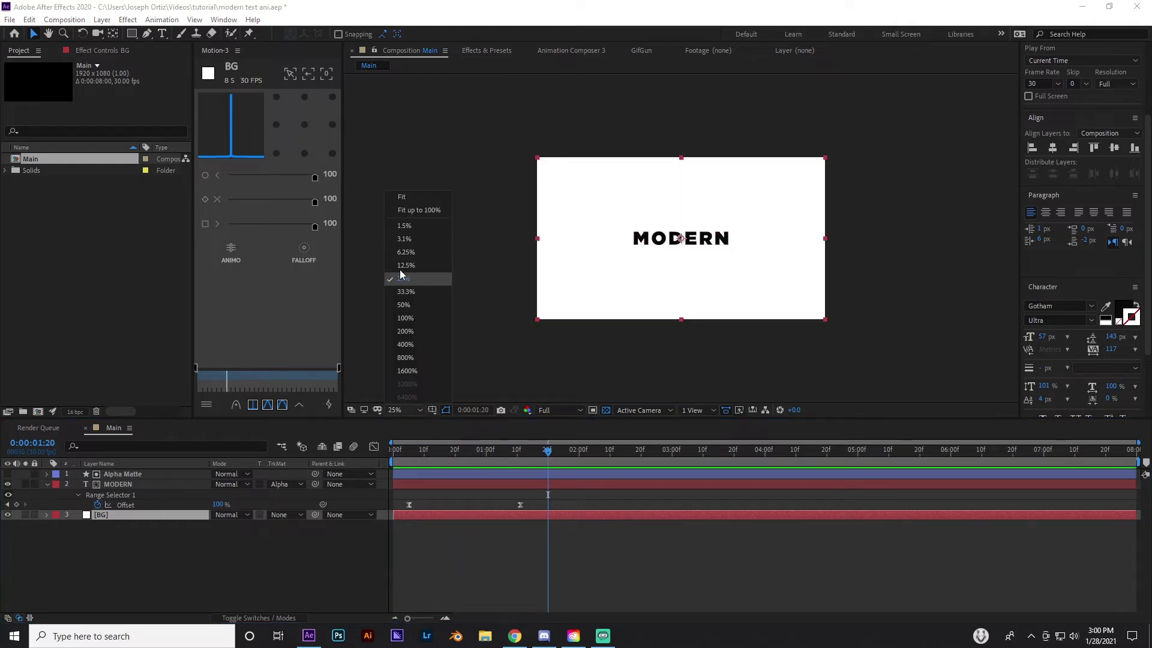
click(411, 198)
click(454, 459)
mouse_move(454, 462)
mouse_down()
mouse_move(418, 462)
mouse_move(476, 459)
mouse_up()
click(470, 486)
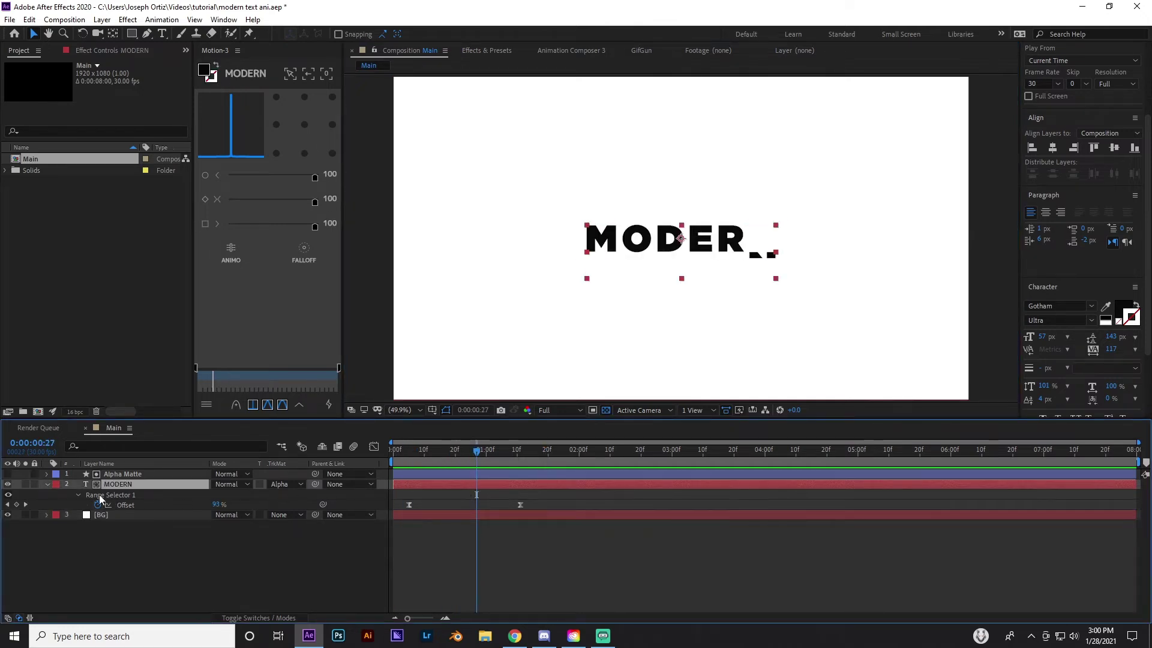
click(46, 484)
click(45, 484)
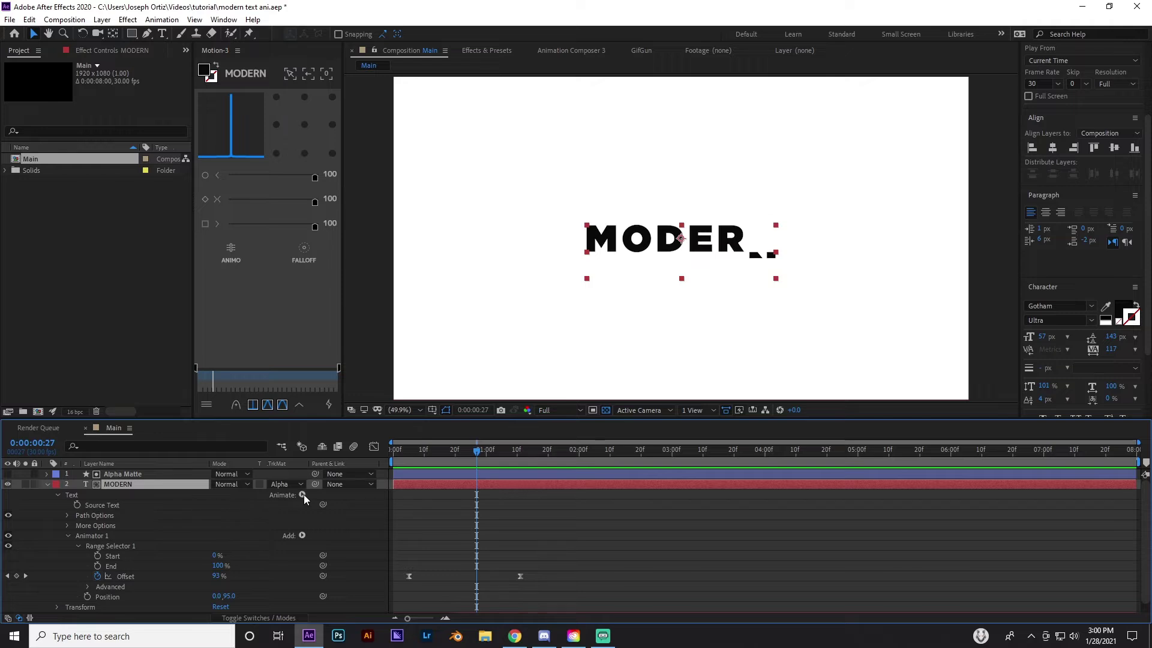
click(301, 535)
mouse_move(336, 539)
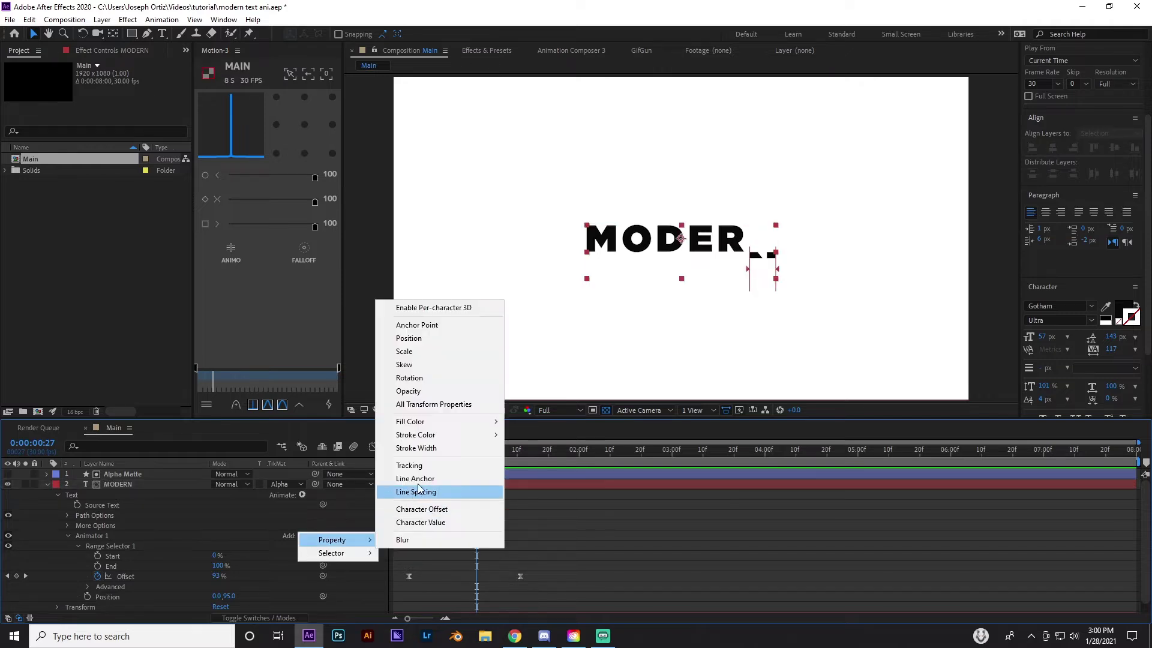
click(452, 376)
scroll(210, 552, down, 1)
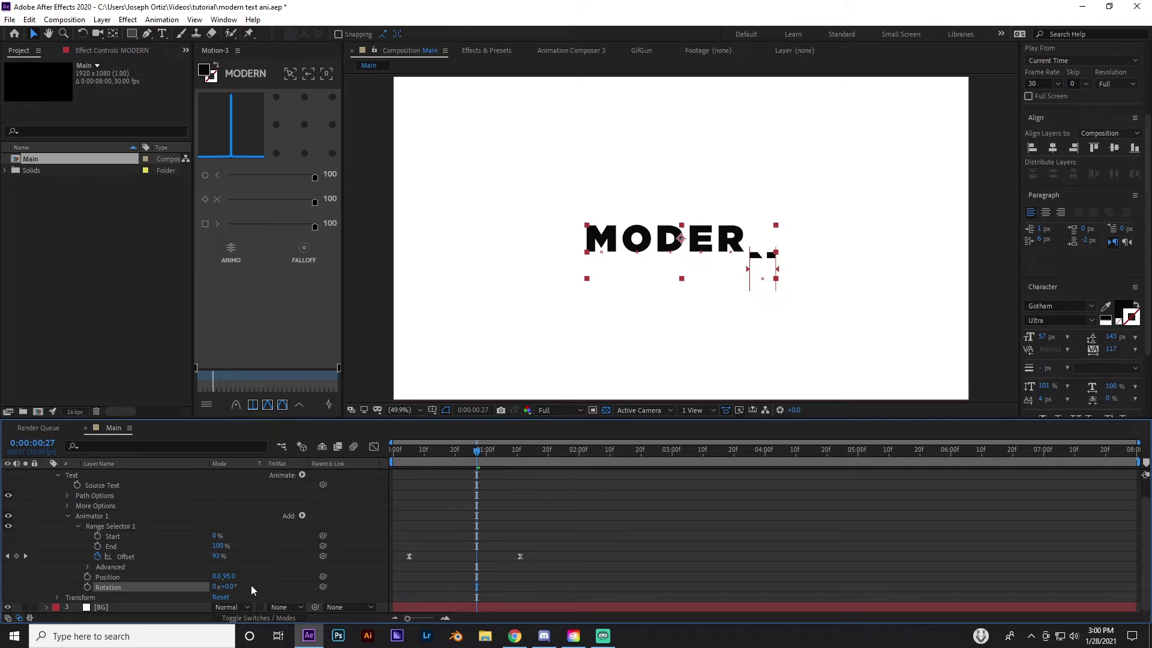
Set the text animator's Rotation to 45°
drag(227, 586, 263, 598)
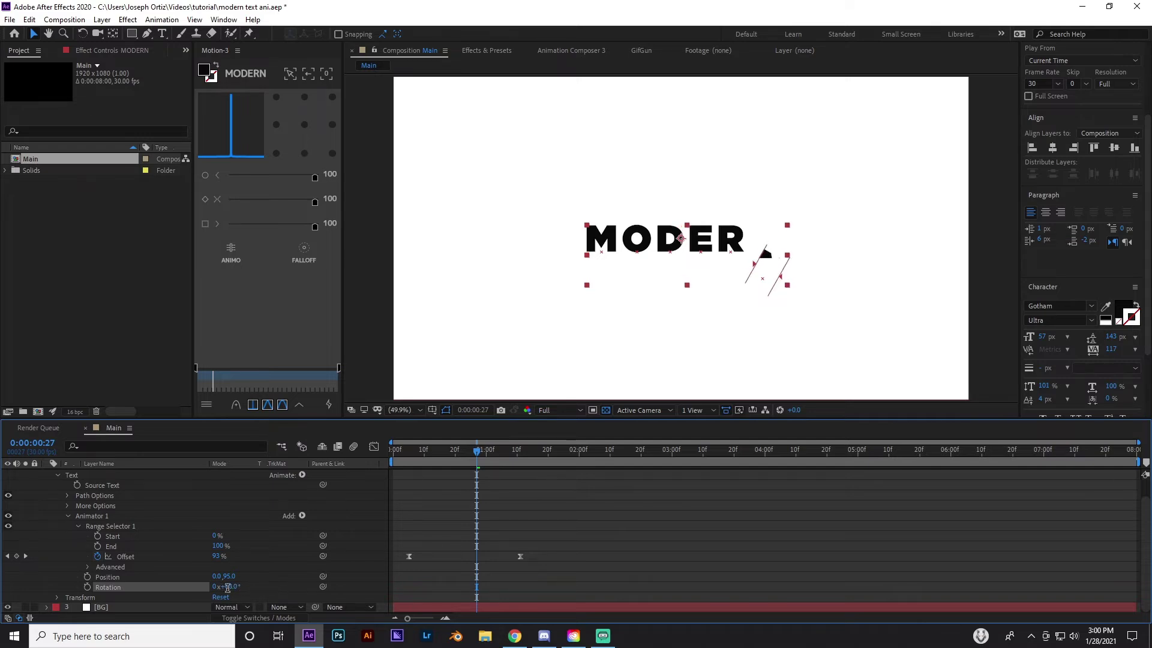
text(0)
key(Return)
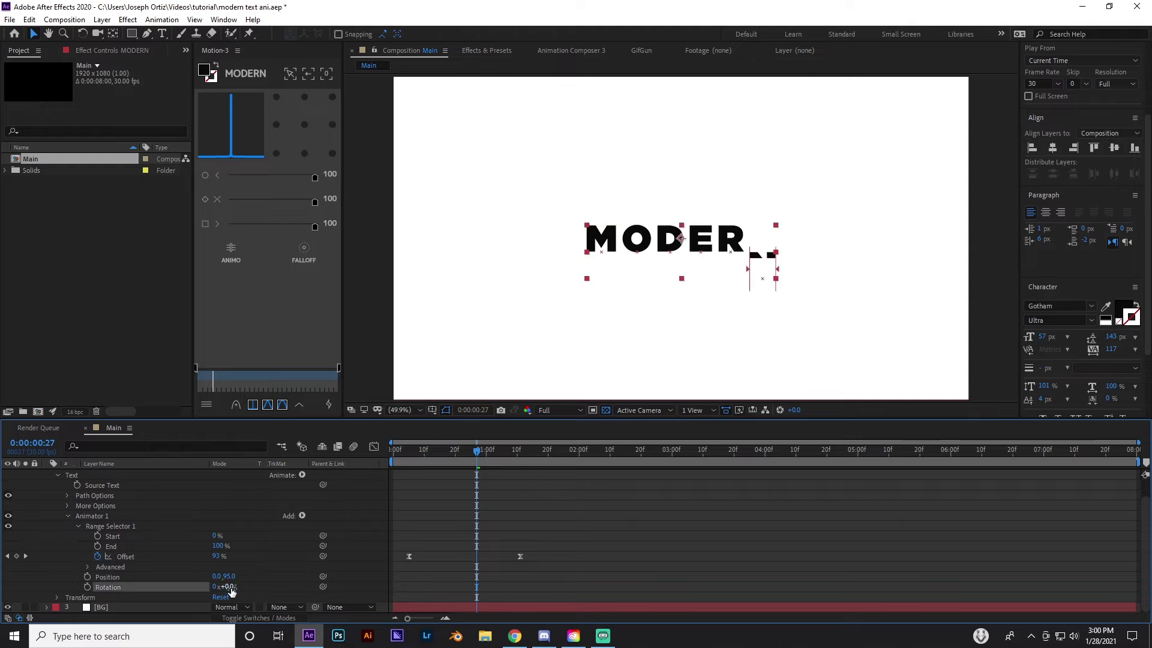
text(45)
key(Return)
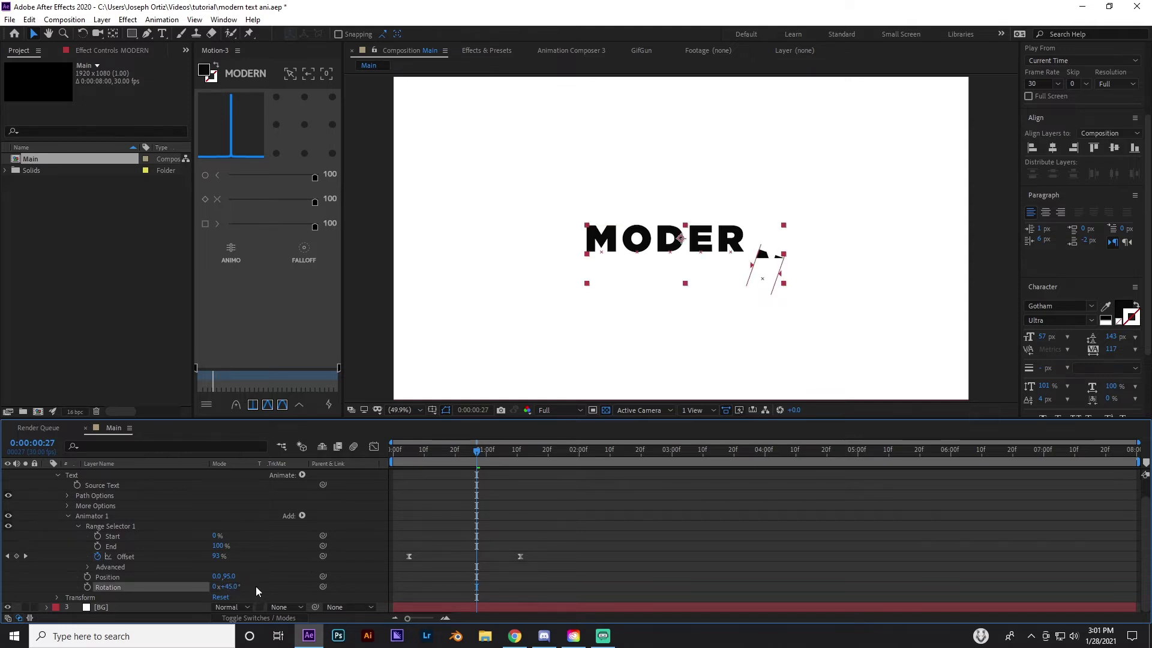
Scrub between the Offset keyframes to examine how the letters rotate while rising
click(422, 474)
drag(408, 449, 520, 467)
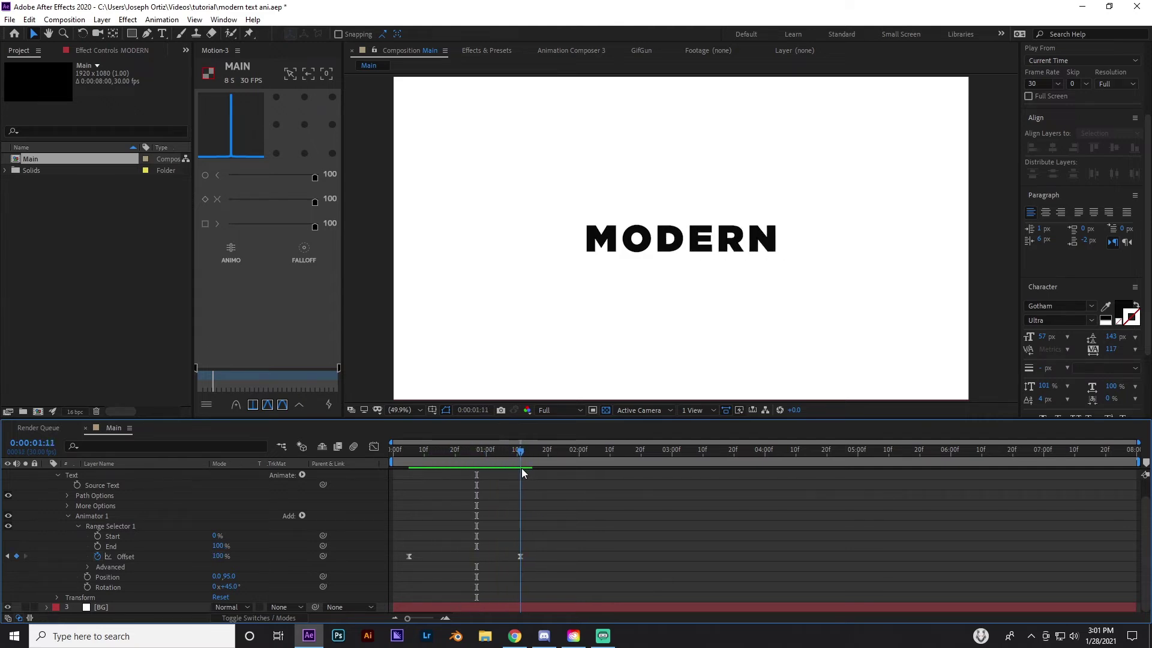
scroll(549, 567, up, 2)
scroll(482, 546, down, 2)
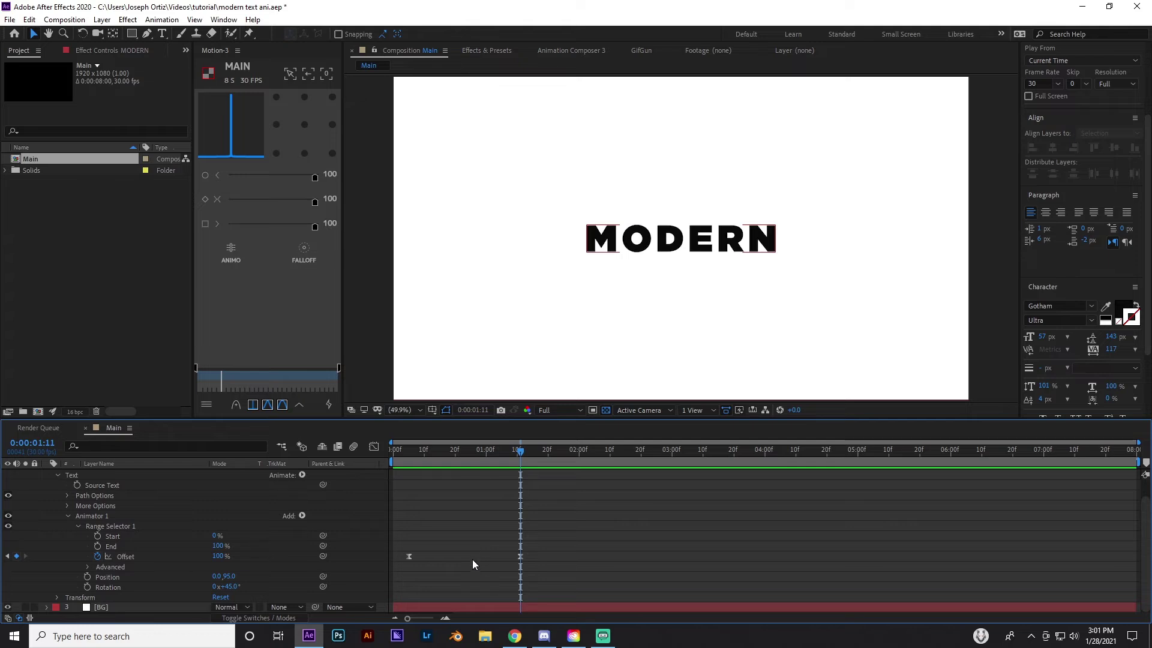
mouse_move(500, 462)
mouse_down()
mouse_move(448, 459)
mouse_move(479, 459)
mouse_up()
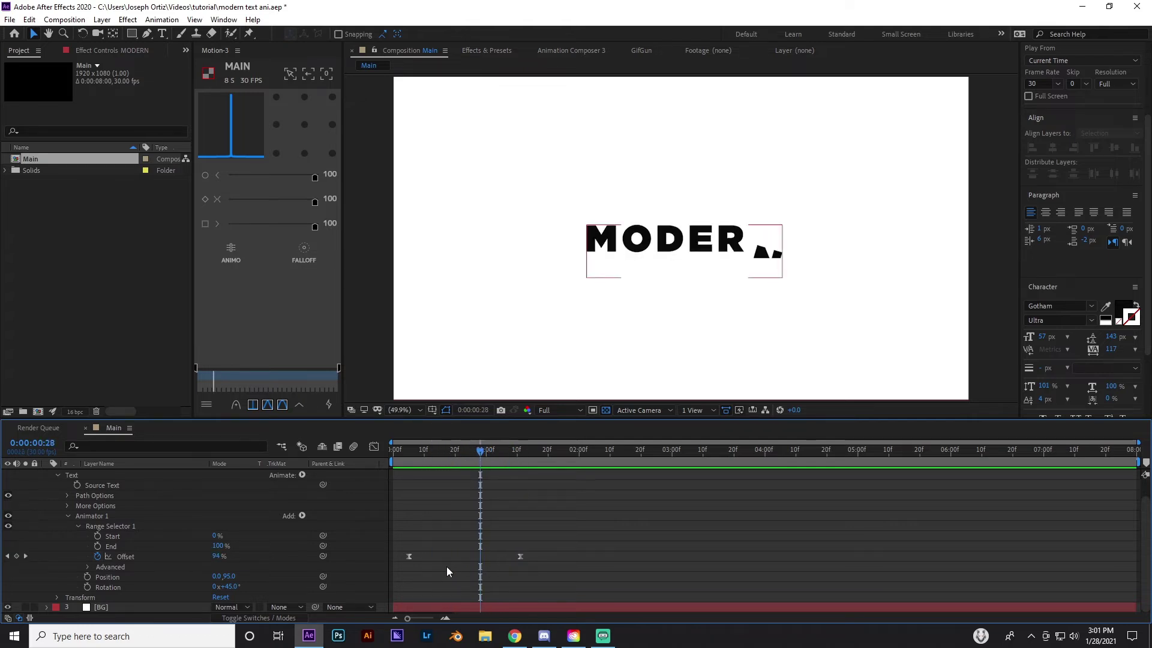
drag(402, 540, 541, 571)
mouse_move(495, 454)
mouse_down()
mouse_move(464, 457)
mouse_move(493, 457)
mouse_up()
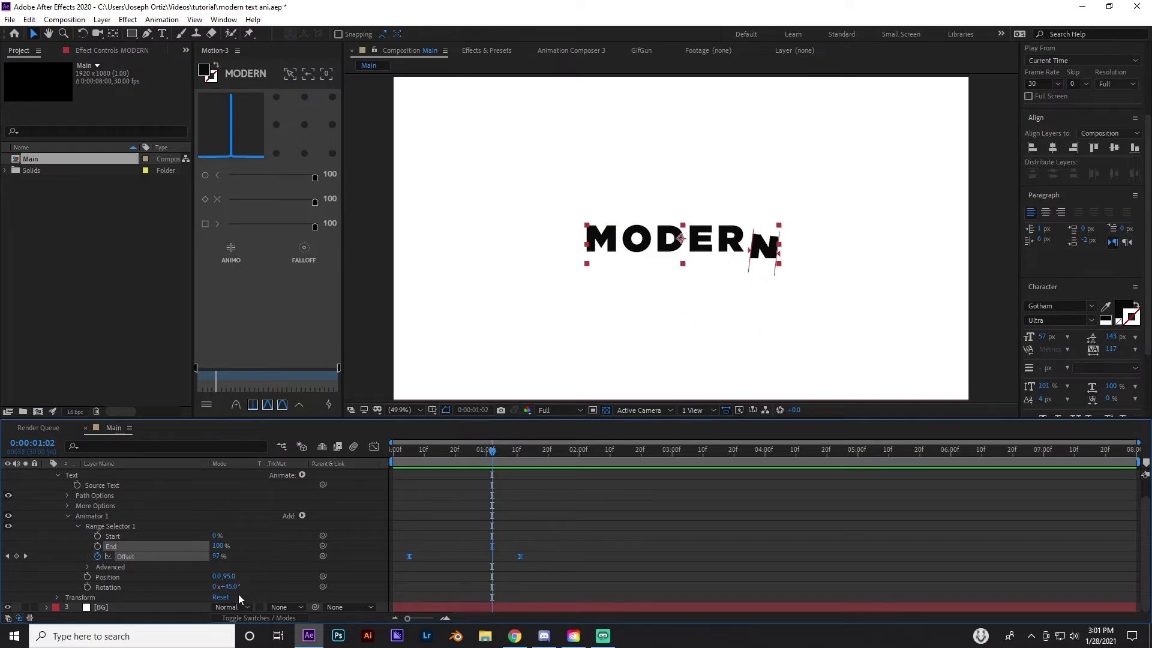
Try a Rotation of 1x+213° on the text animator and preview the spinning letters
drag(233, 587, 465, 578)
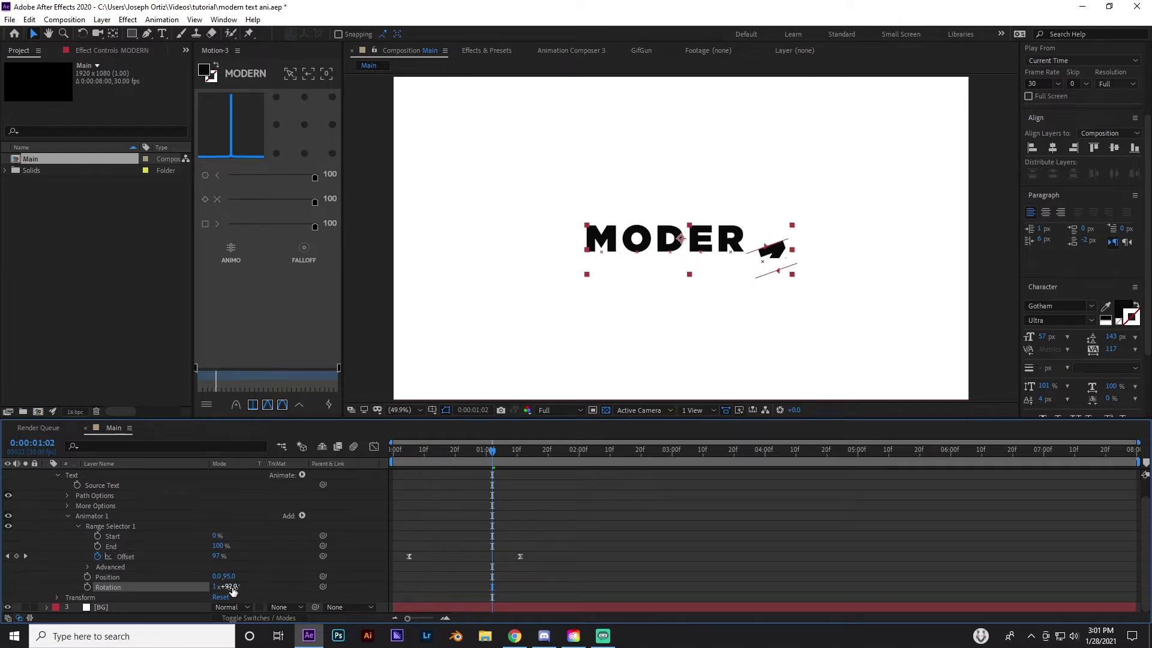
drag(233, 586, 303, 575)
drag(394, 463, 470, 477)
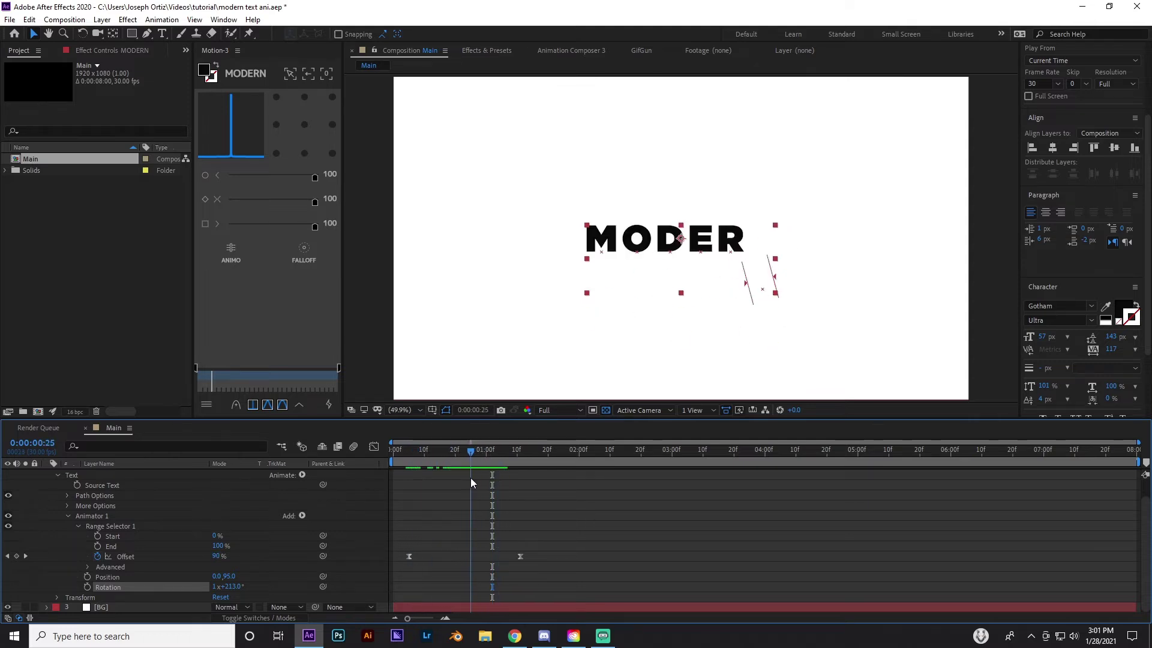
click(424, 450)
drag(422, 448, 545, 466)
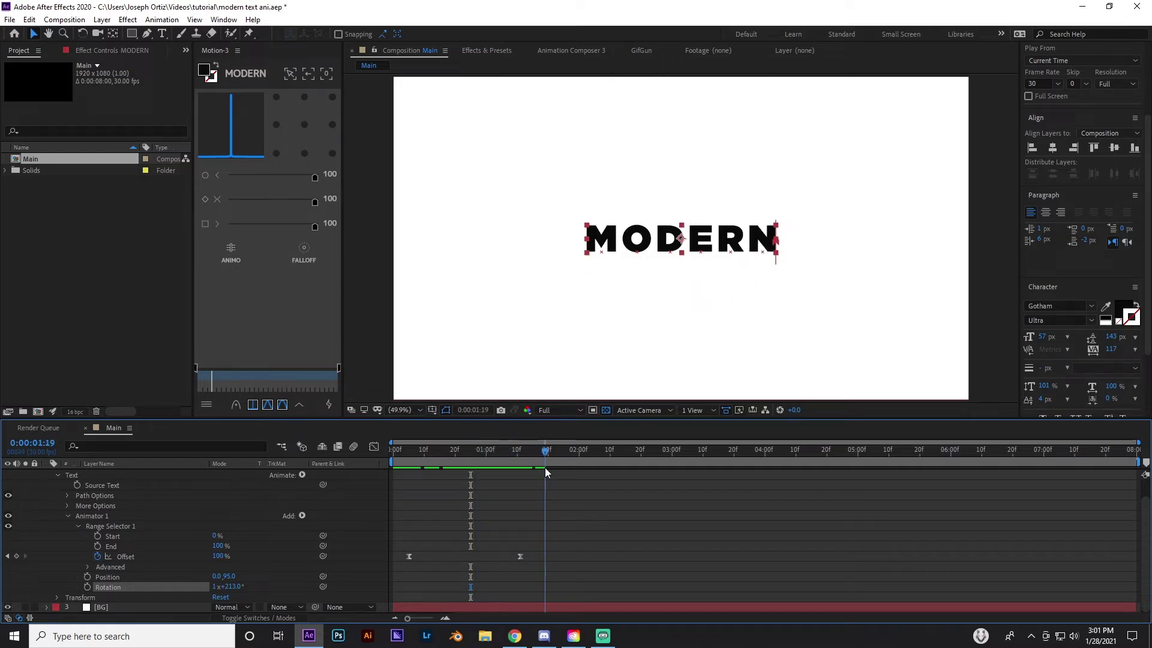
click(423, 551)
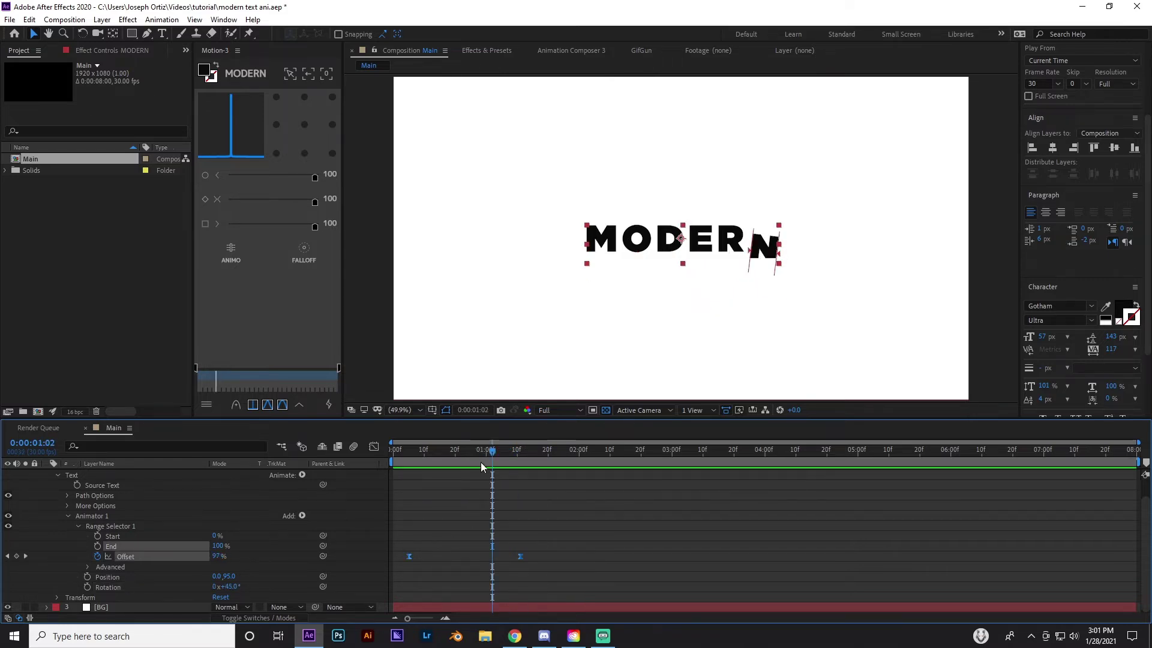
Preview the rotating letter reveal and place the playhead at 0:00:00:05
drag(492, 451, 550, 465)
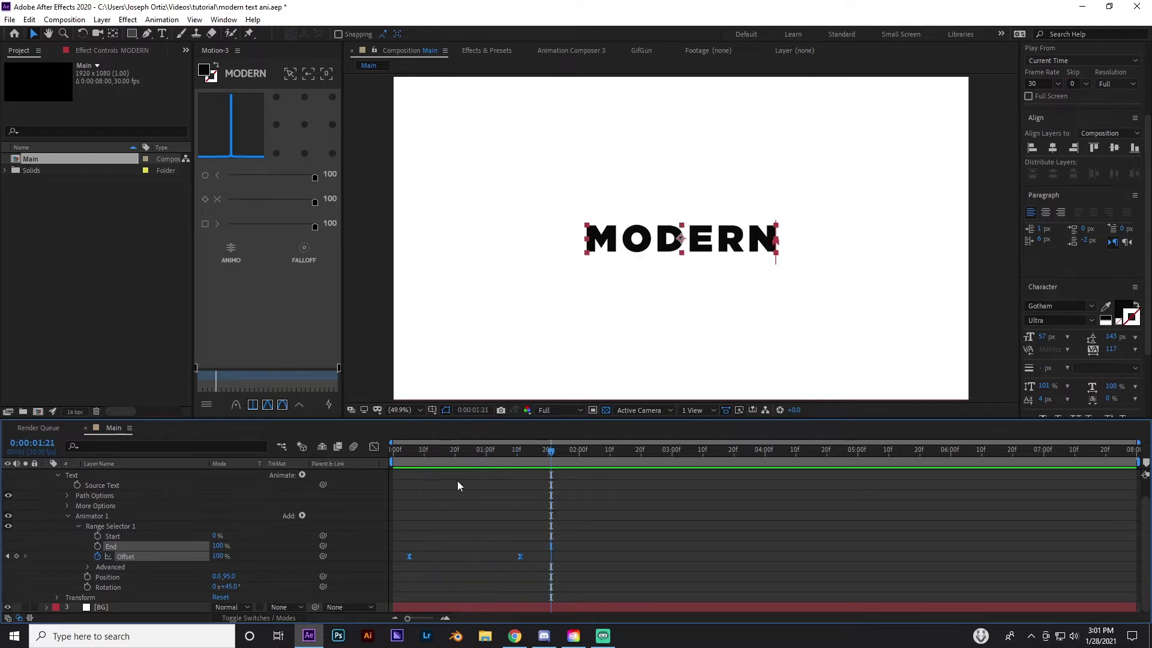
click(418, 455)
mouse_move(418, 455)
mouse_down()
mouse_move(517, 461)
mouse_move(406, 466)
mouse_up()
click(411, 453)
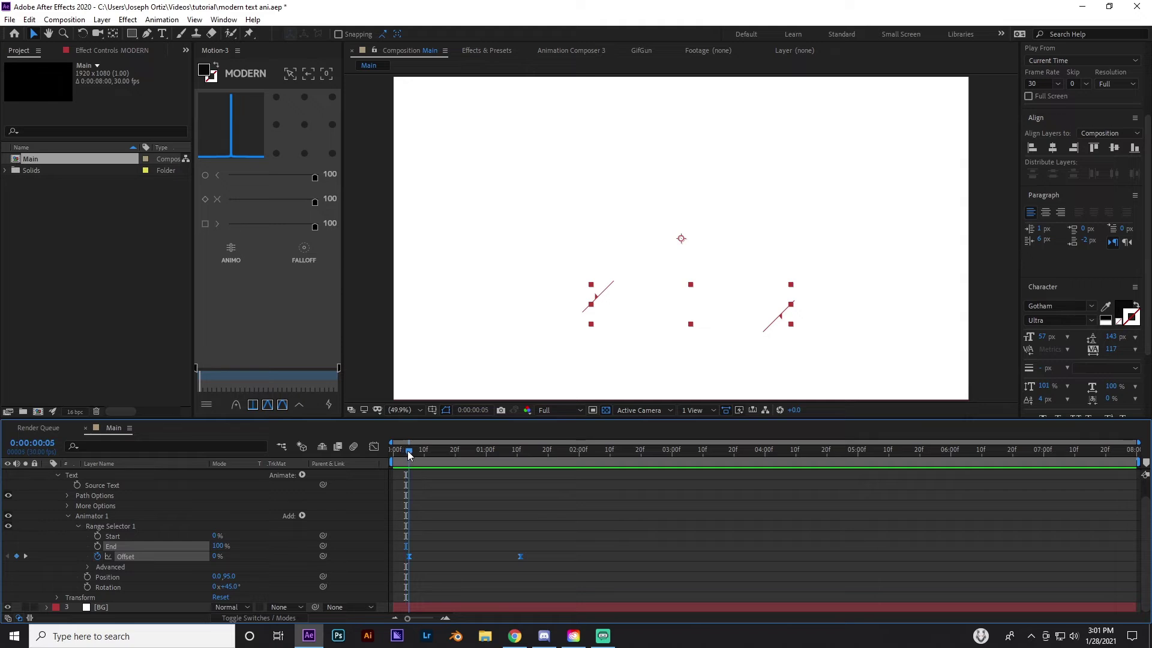
click(434, 556)
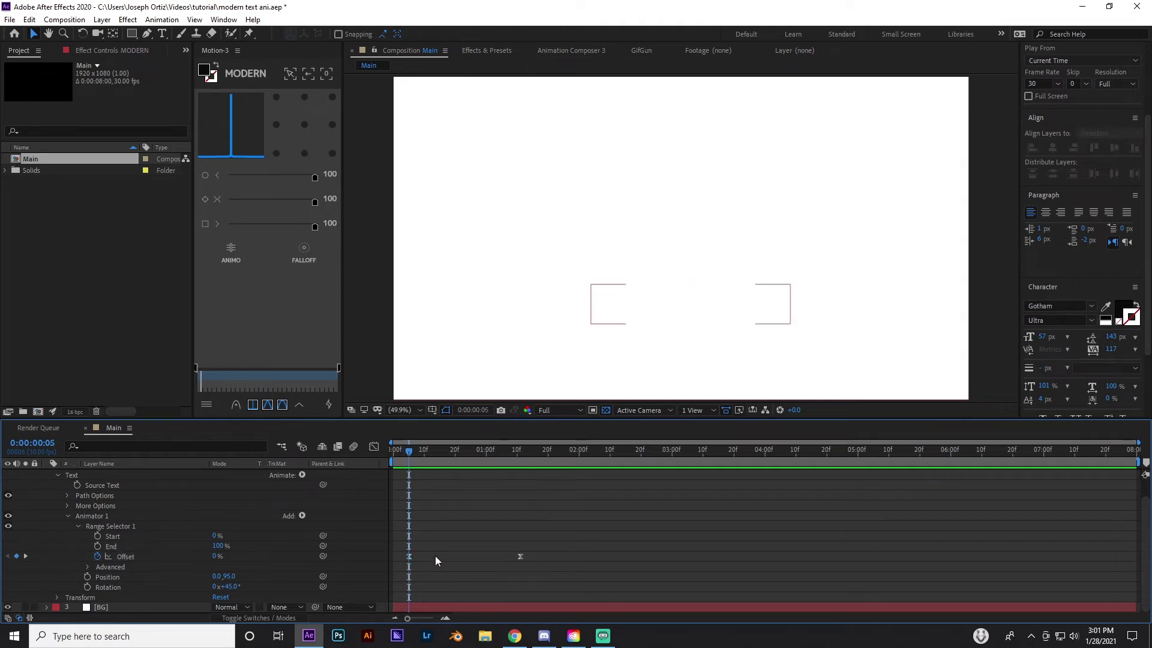
Collapse the MODERN layer's properties and duplicate the layer
scroll(63, 489, up, 2)
click(47, 485)
click(127, 485)
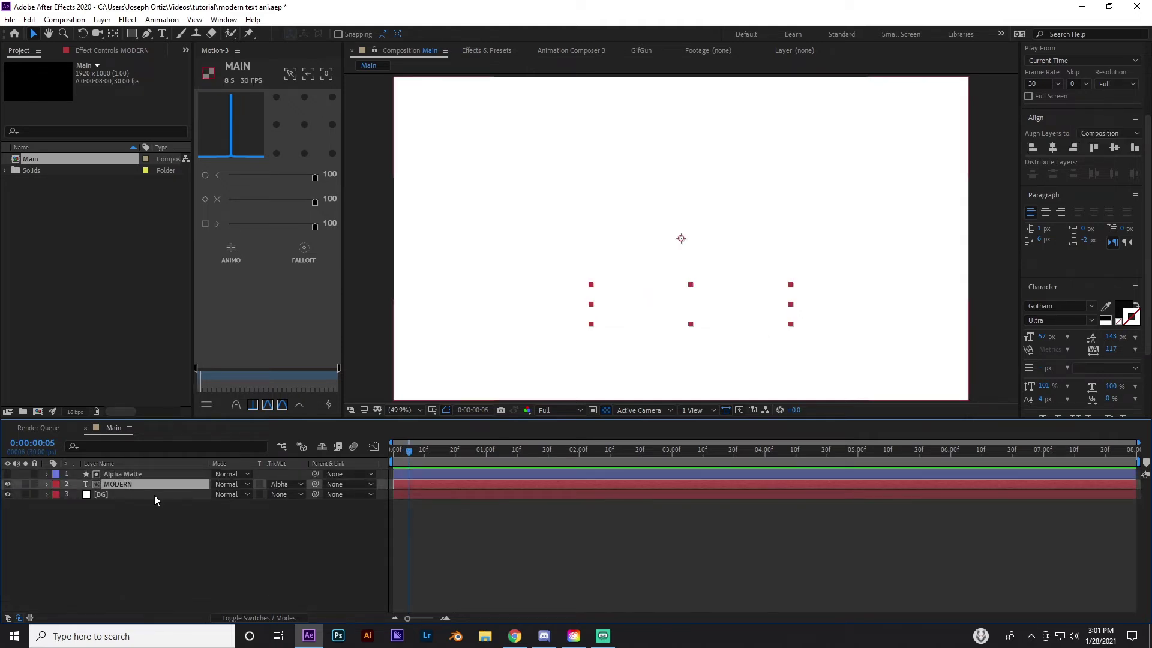
key(ctrl+d)
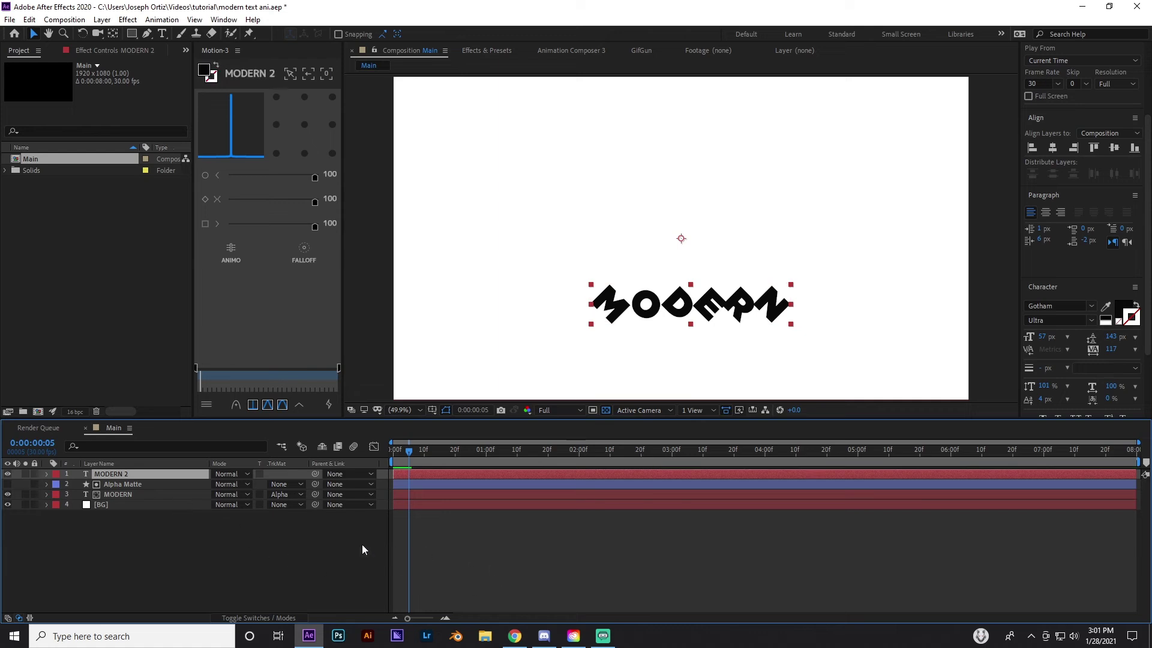
Delete Animator 1 from the MODERN 2 layer
key(u)
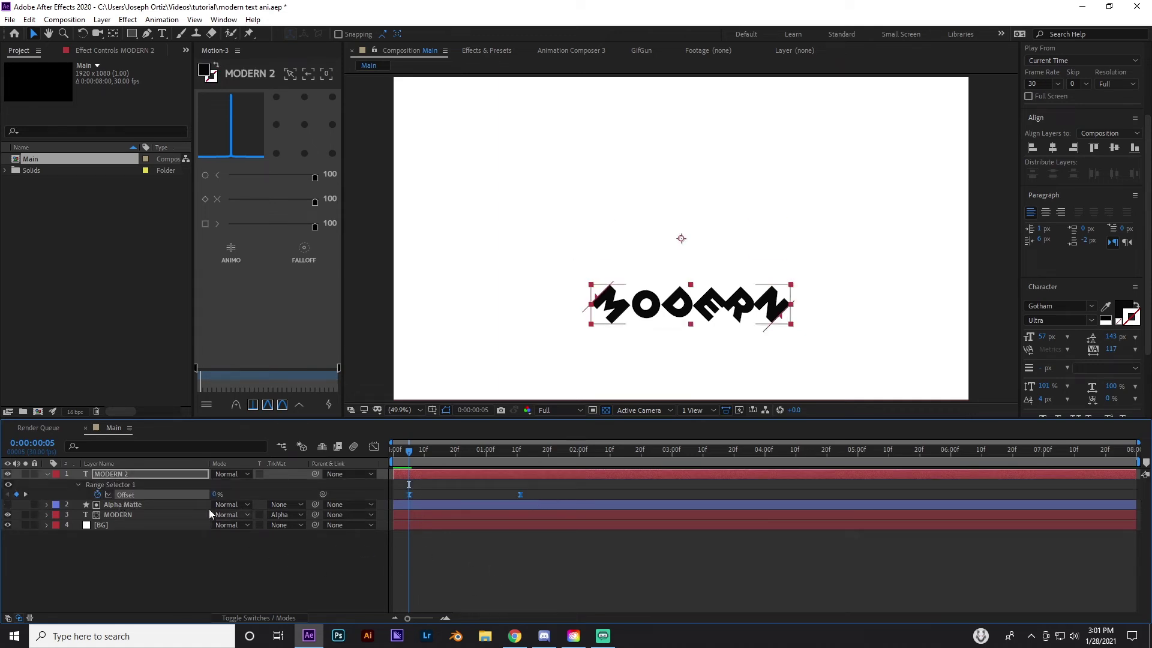
click(47, 473)
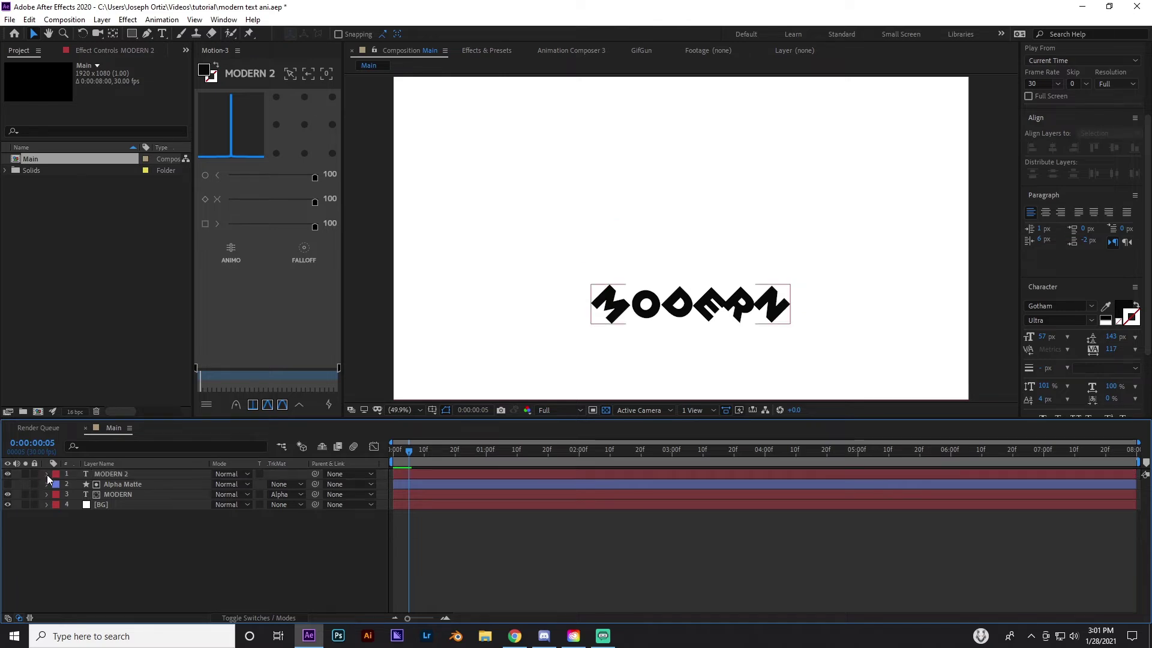
click(47, 474)
click(69, 525)
click(91, 524)
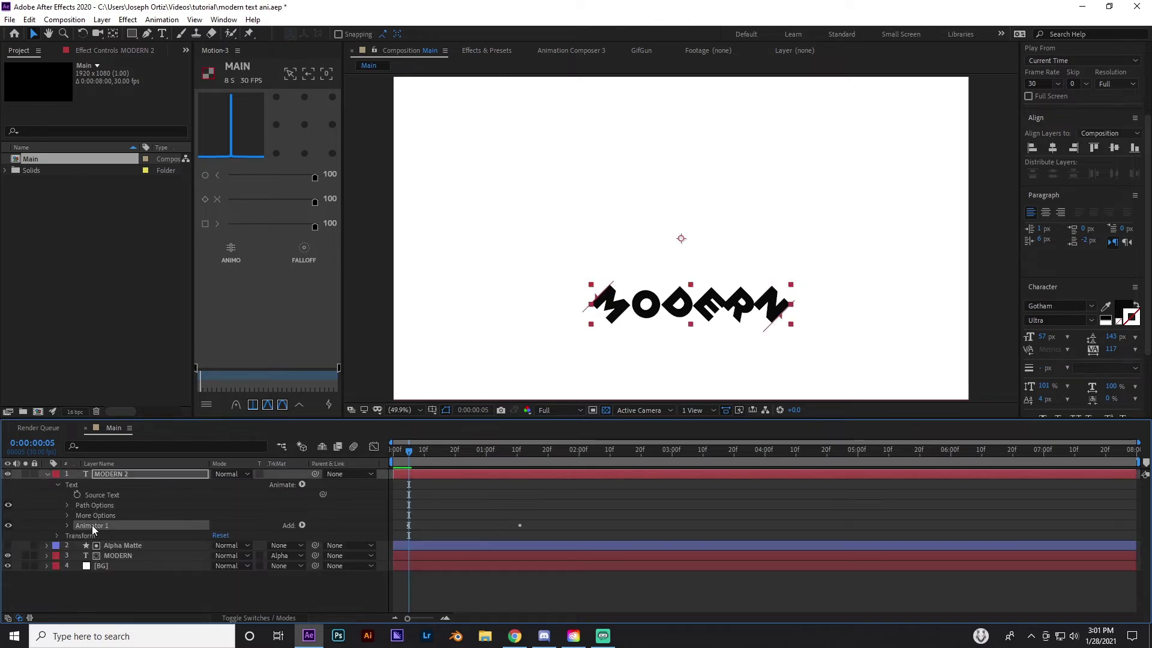
key(Delete)
Hide the original MODERN layer and scrub to 0:00:00:24 to check the static copy
drag(408, 459, 529, 459)
click(138, 556)
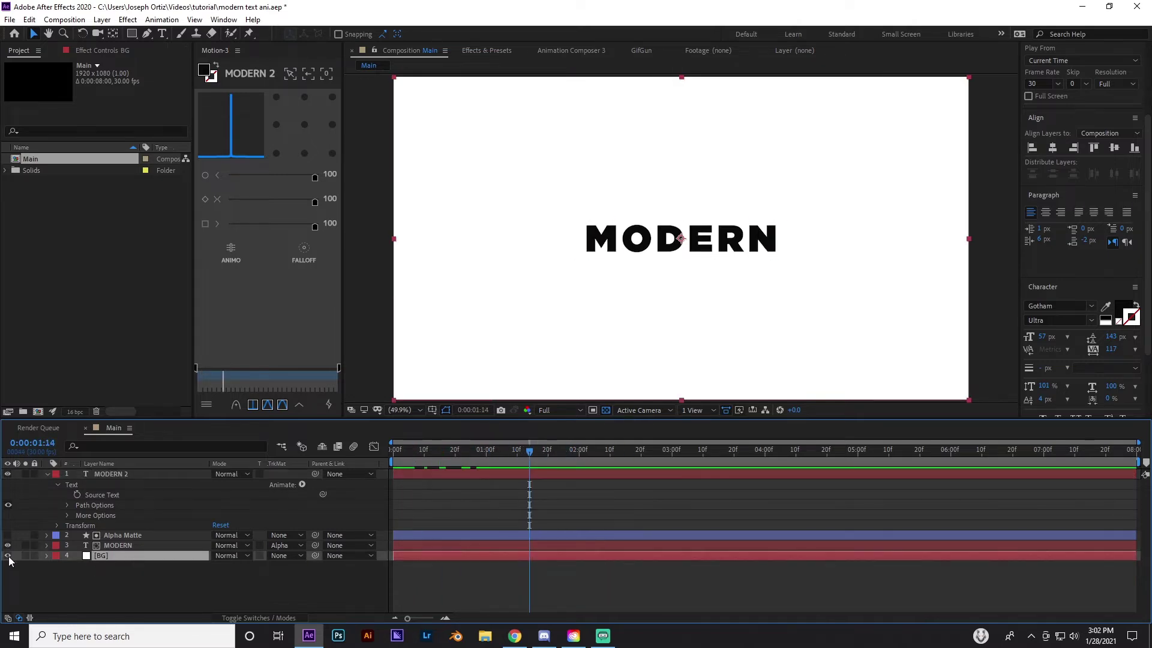
drag(571, 459, 466, 460)
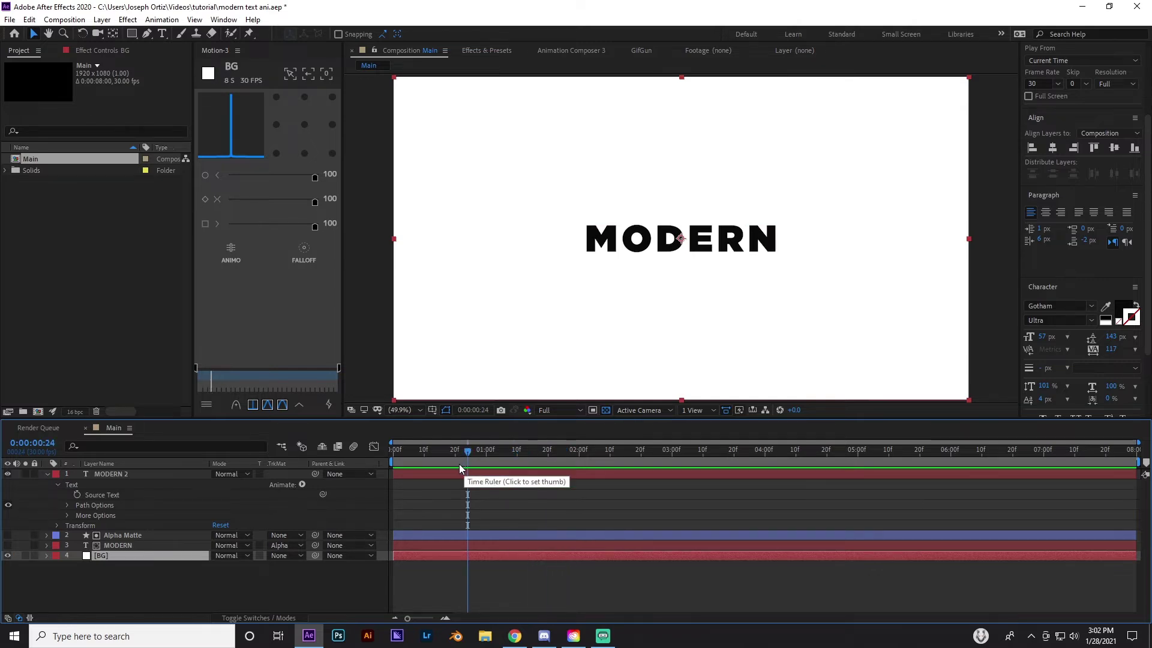
click(303, 485)
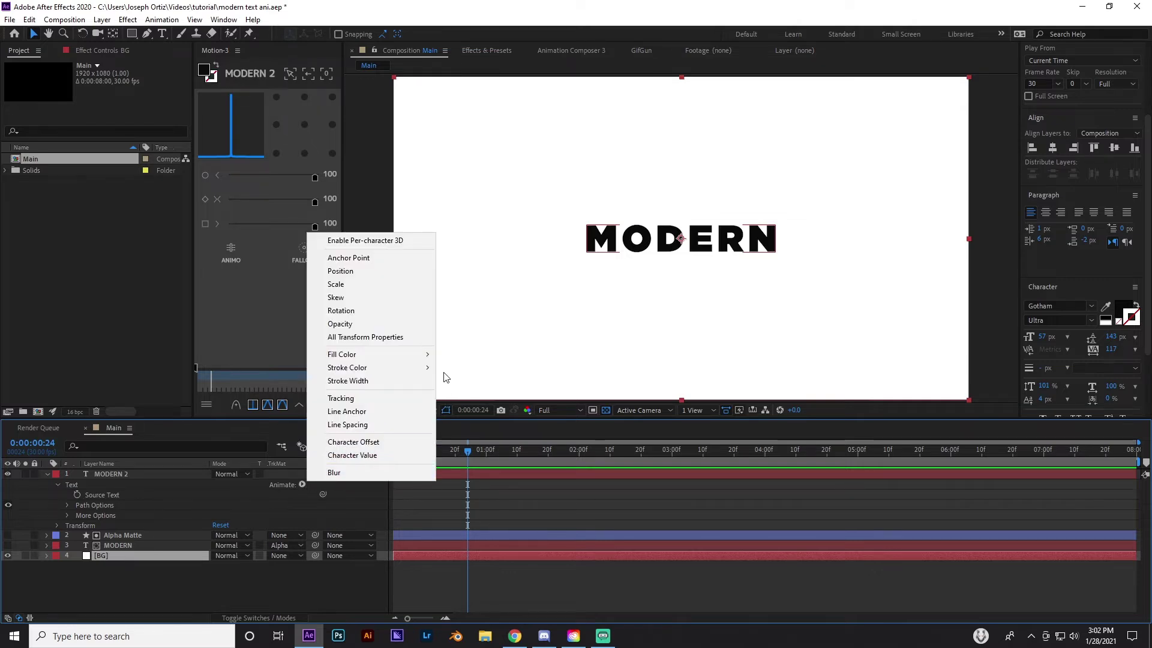
click(358, 287)
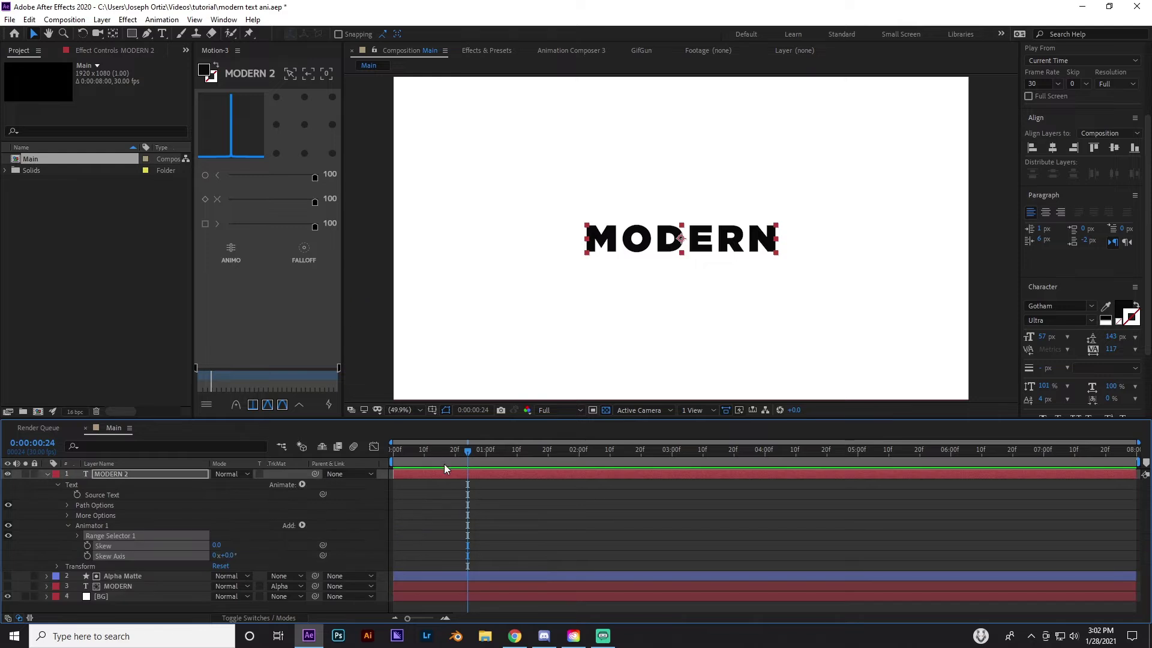
click(279, 538)
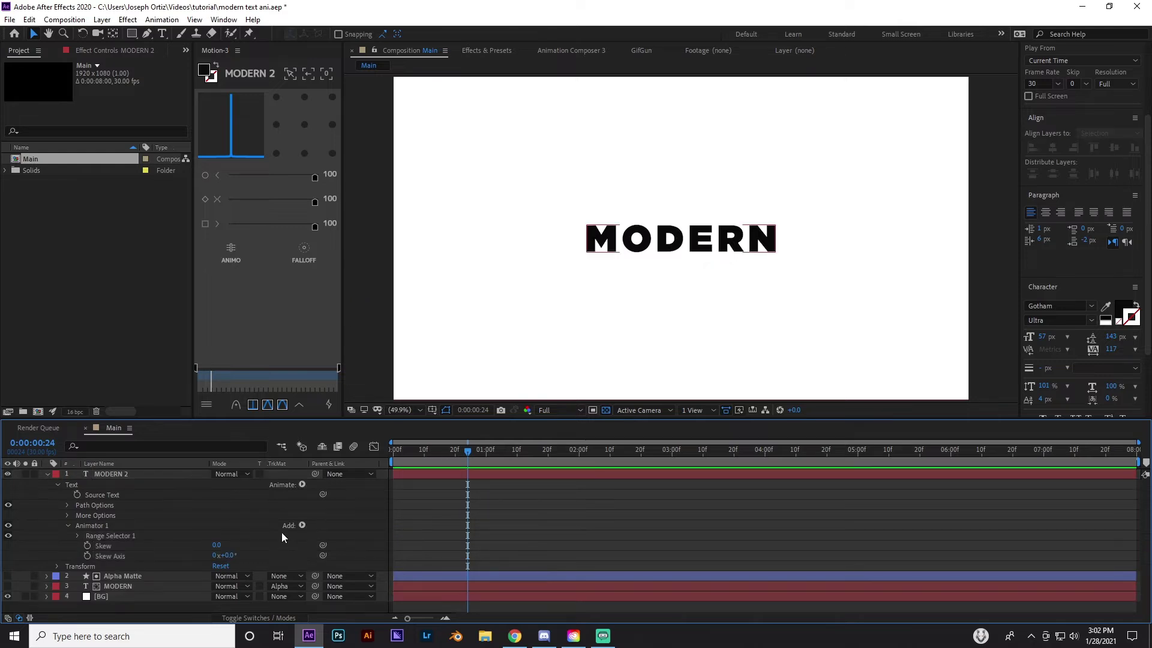
key(ctrl+z)
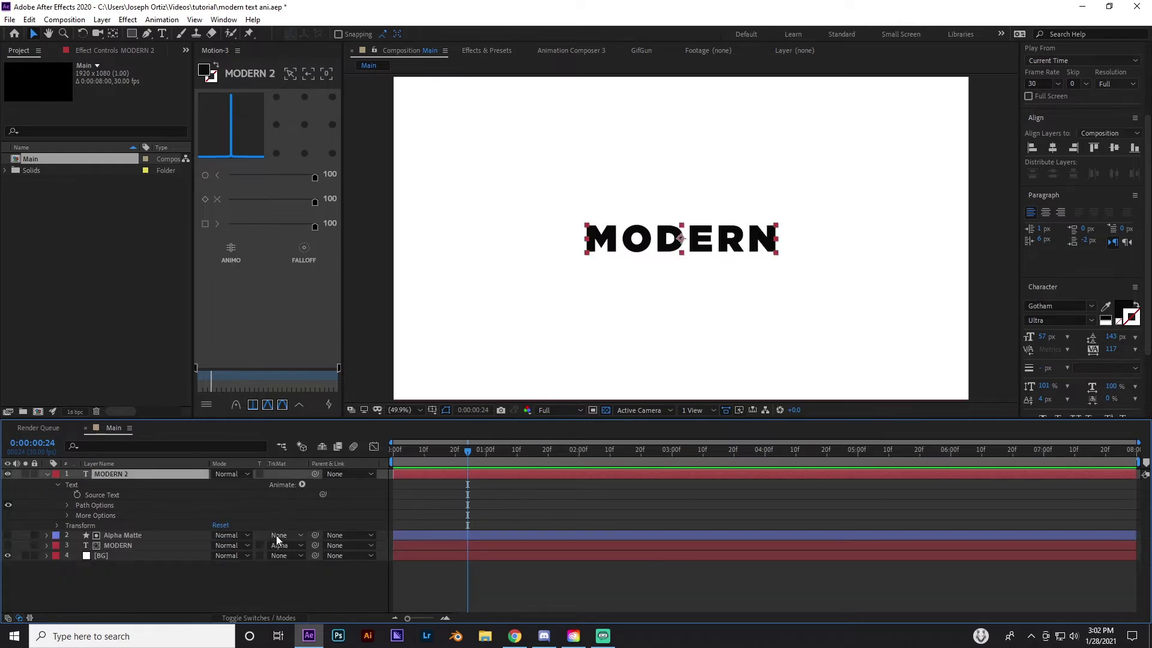
Add a Scale text animator to the MODERN 2 layer and set its Scale to 0%
click(302, 483)
click(365, 285)
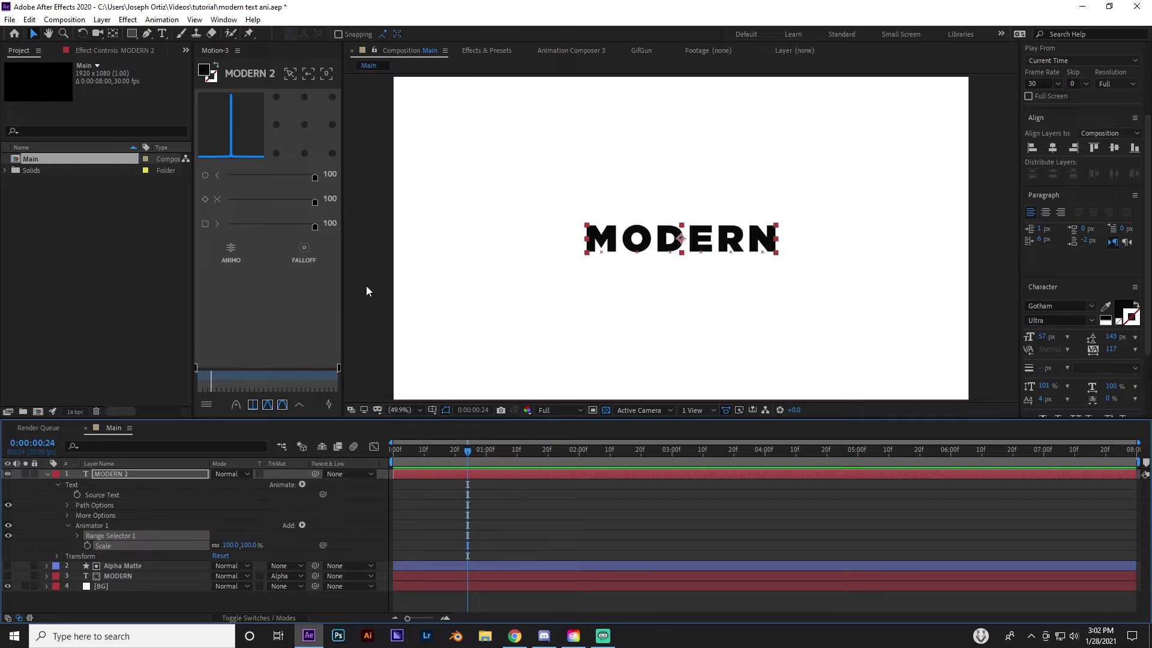
click(247, 545)
text(0)
key(Return)
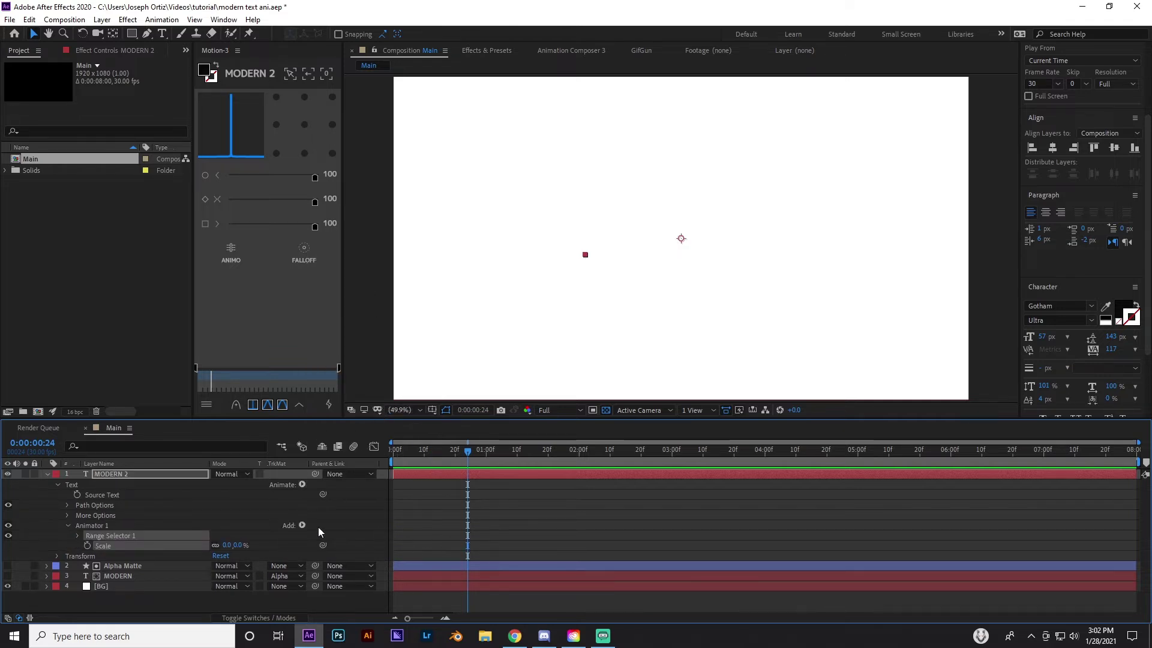
Keyframe MODERN 2's range selector Offset from 0% at about 0:00:00:10 to 100% at 0:00:01:20, and preview it
click(75, 535)
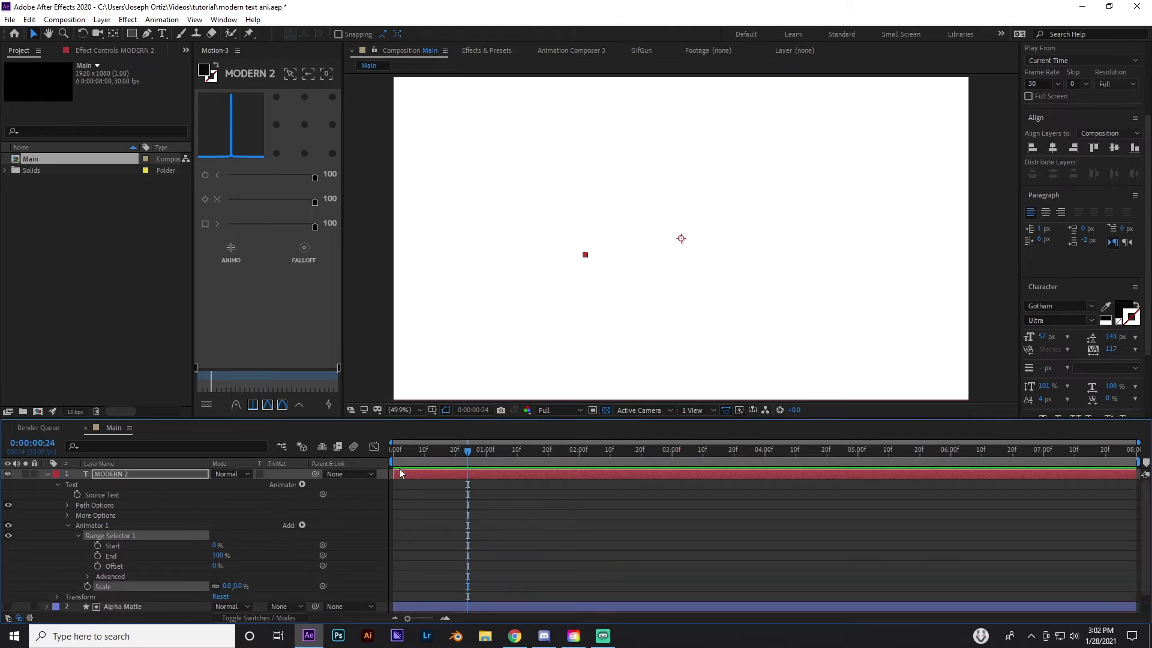
click(426, 454)
drag(427, 457, 548, 455)
click(98, 565)
drag(217, 567, 232, 567)
drag(426, 451, 580, 450)
Apply Easy Ease to both Offset keyframes of MODERN 2 and display their speed graph
mouse_move(432, 546)
mouse_down()
mouse_move(415, 556)
mouse_move(578, 577)
mouse_move(415, 540)
mouse_up()
key(F9)
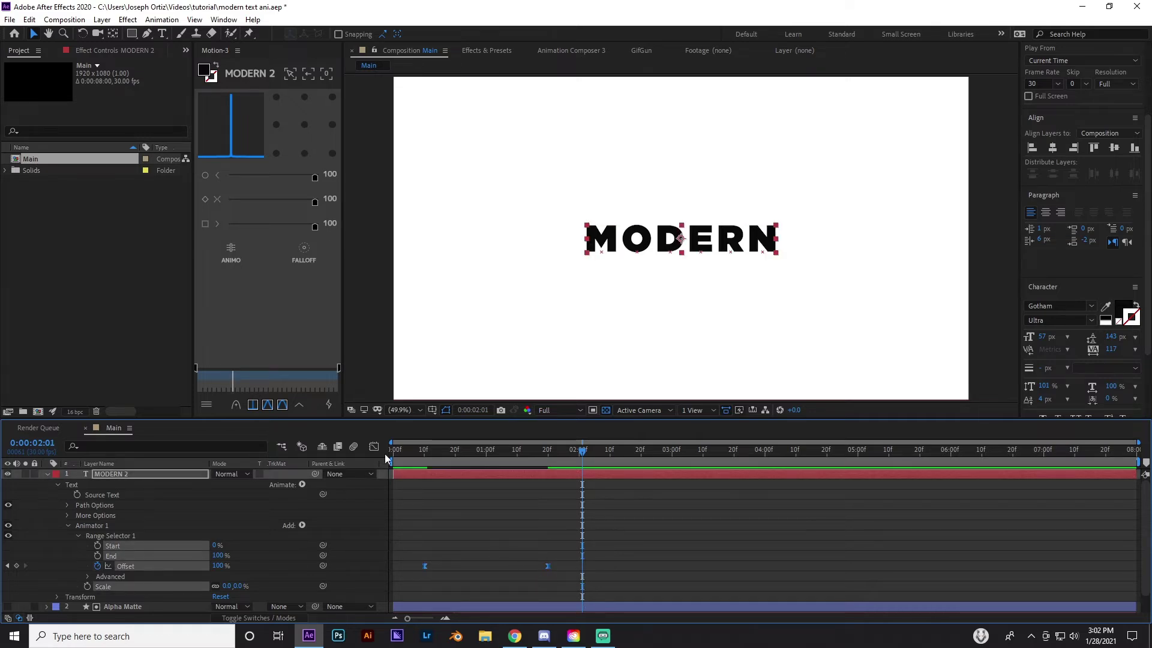
click(376, 447)
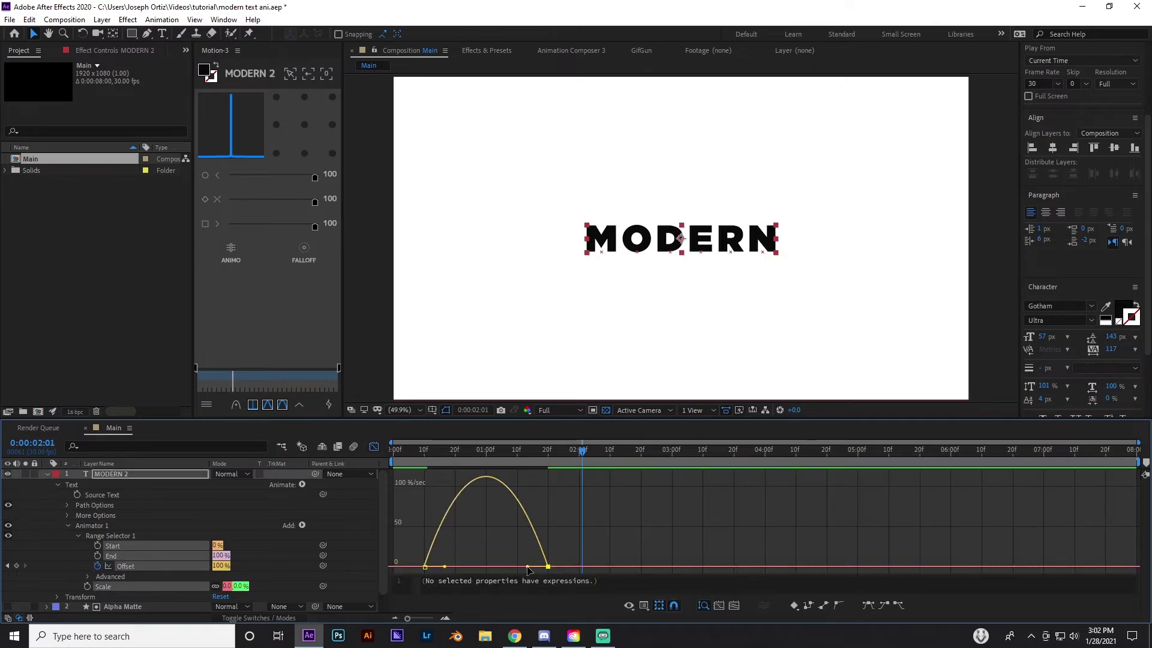
Lengthen the incoming ease of MODERN 2's last Offset keyframe to about halfway toward the first keyframe, and return to the layer bar view
drag(521, 566, 486, 566)
click(373, 447)
scroll(496, 548, down, 1)
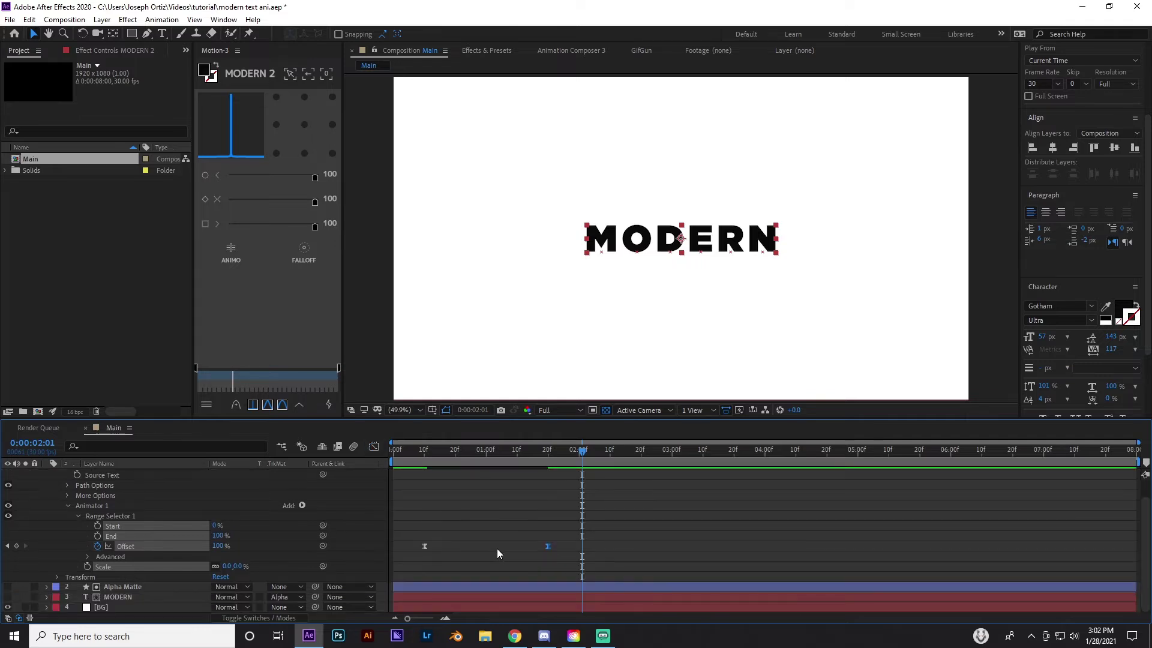
Reveal the MODERN layer's keyframes and move its two Offset keyframes to 0:00:00:10 and 0:00:01:20, aligned with MODERN 2's
click(467, 592)
key(u)
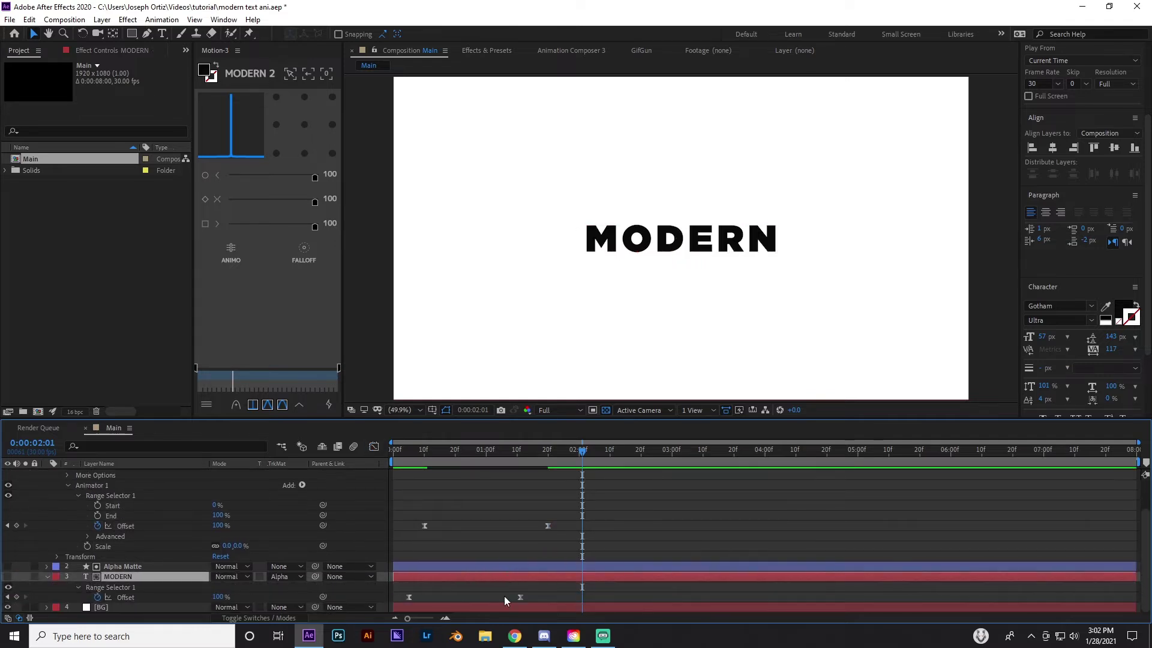
drag(415, 589, 534, 600)
drag(408, 596, 423, 594)
click(525, 592)
drag(535, 597, 547, 596)
click(548, 452)
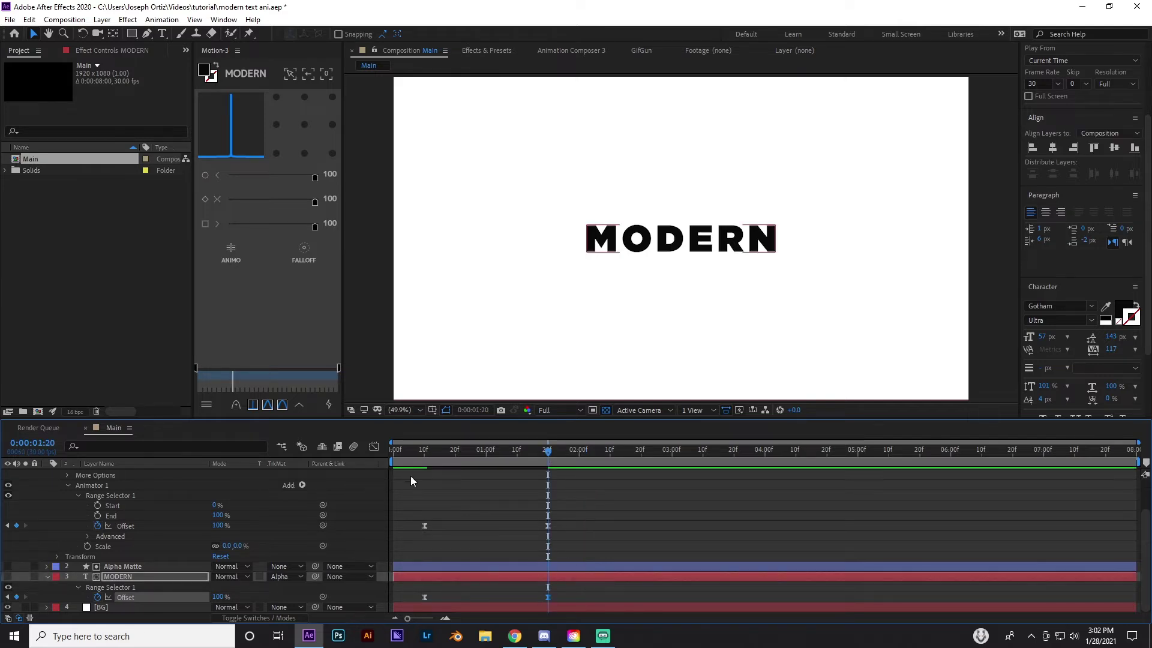
Inspect the speed graph of MODERN's Offset keyframes and preview the MODERN 2 animation from 0:00:00:10 to 0:00:01:06
key(shift+F3)
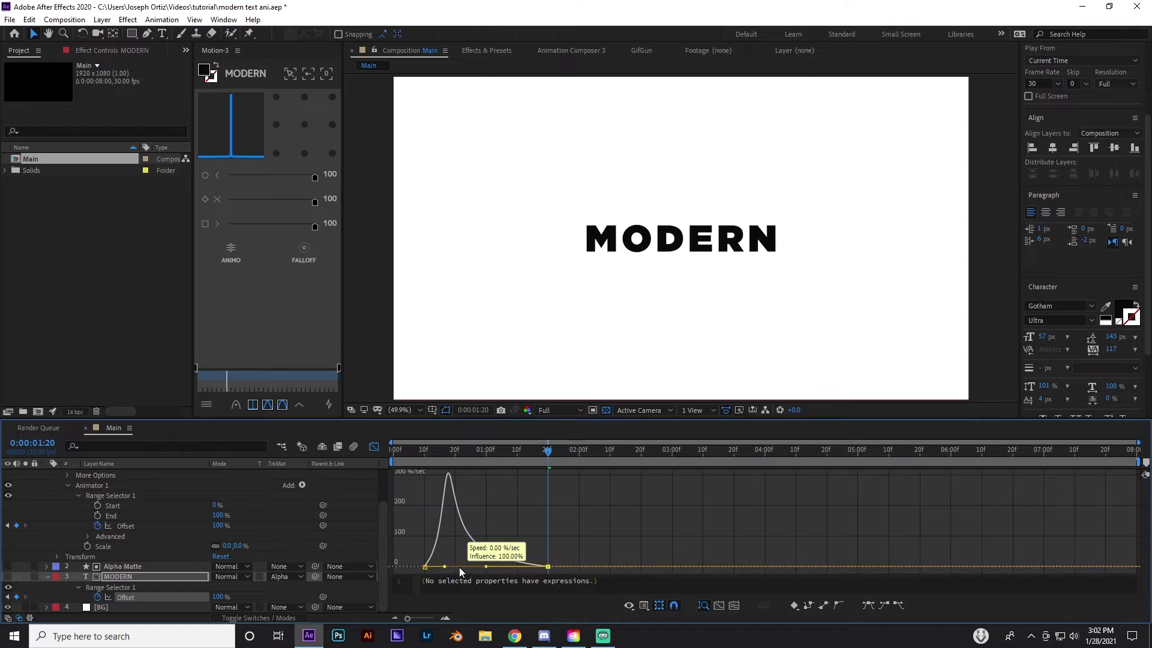
click(373, 447)
click(472, 527)
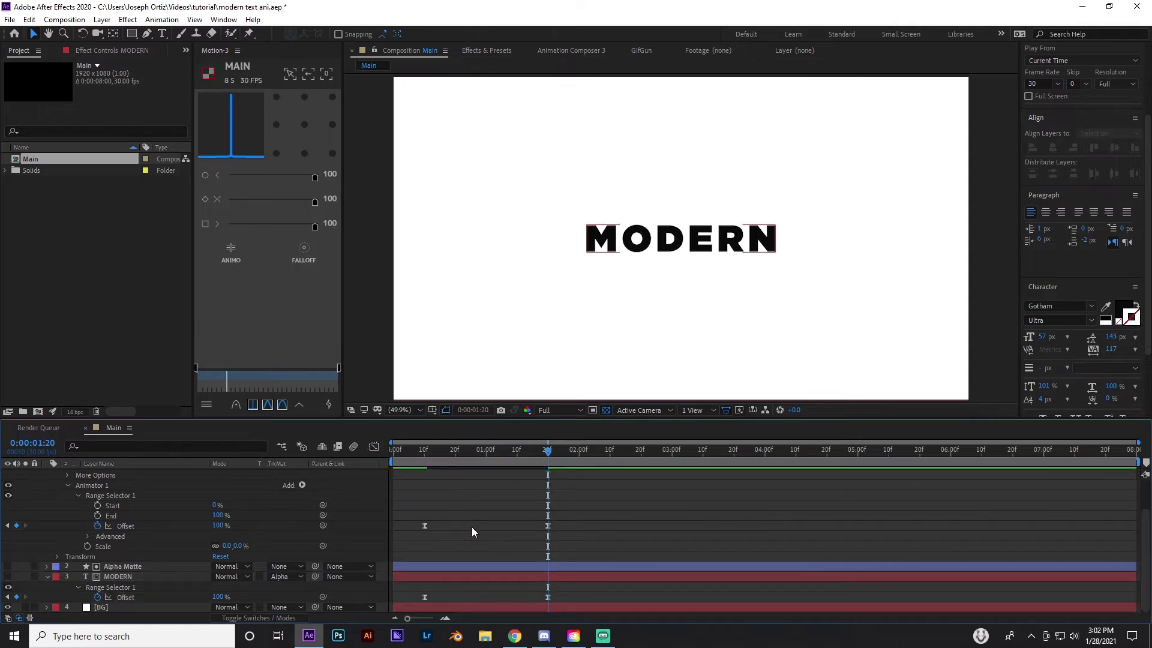
key(ctrl+v)
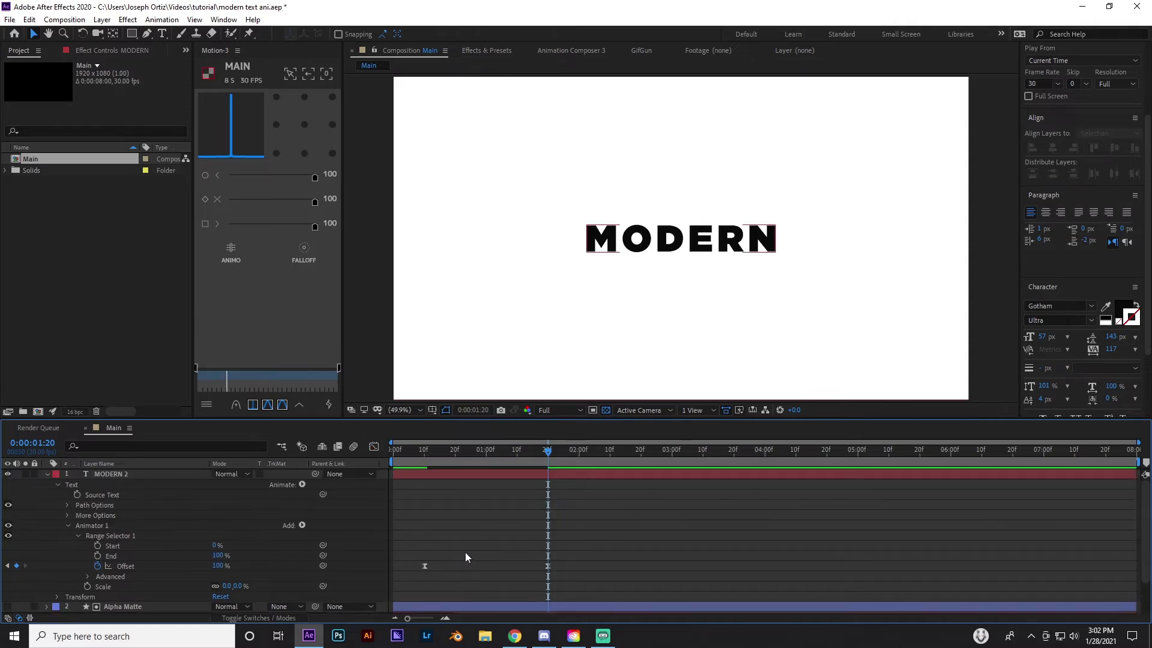
drag(427, 454, 504, 466)
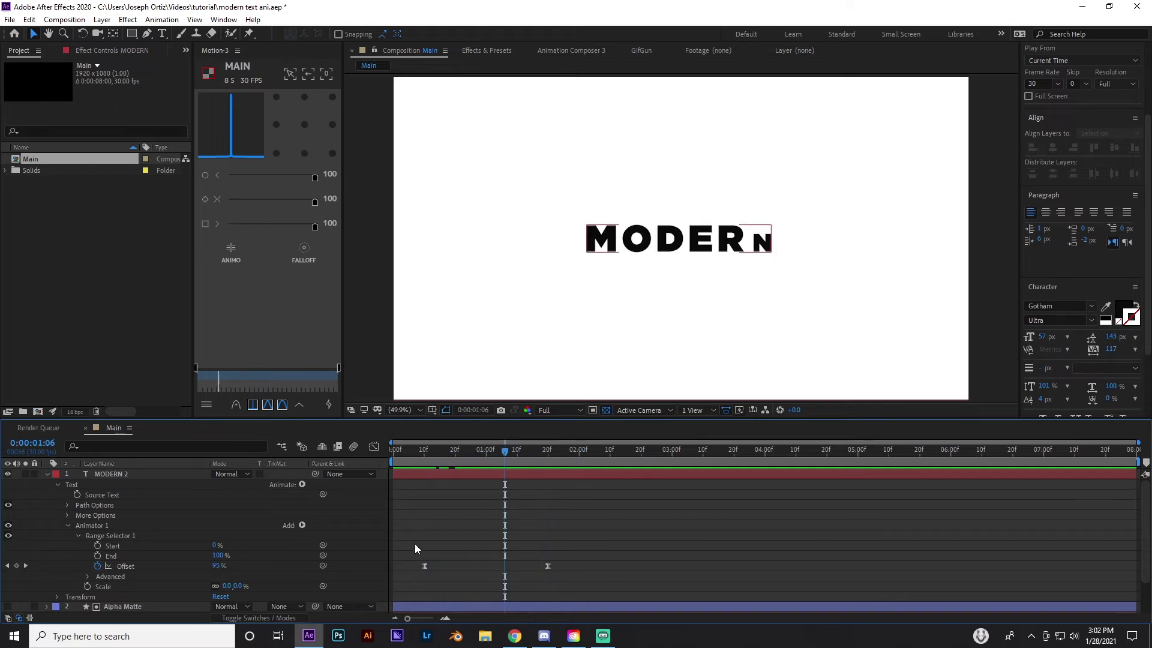
Add a Tracking property to MODERN 2's Animator 1, set Tracking Amount to 233, and preview up to 0:00:00:28
click(303, 525)
mouse_move(334, 533)
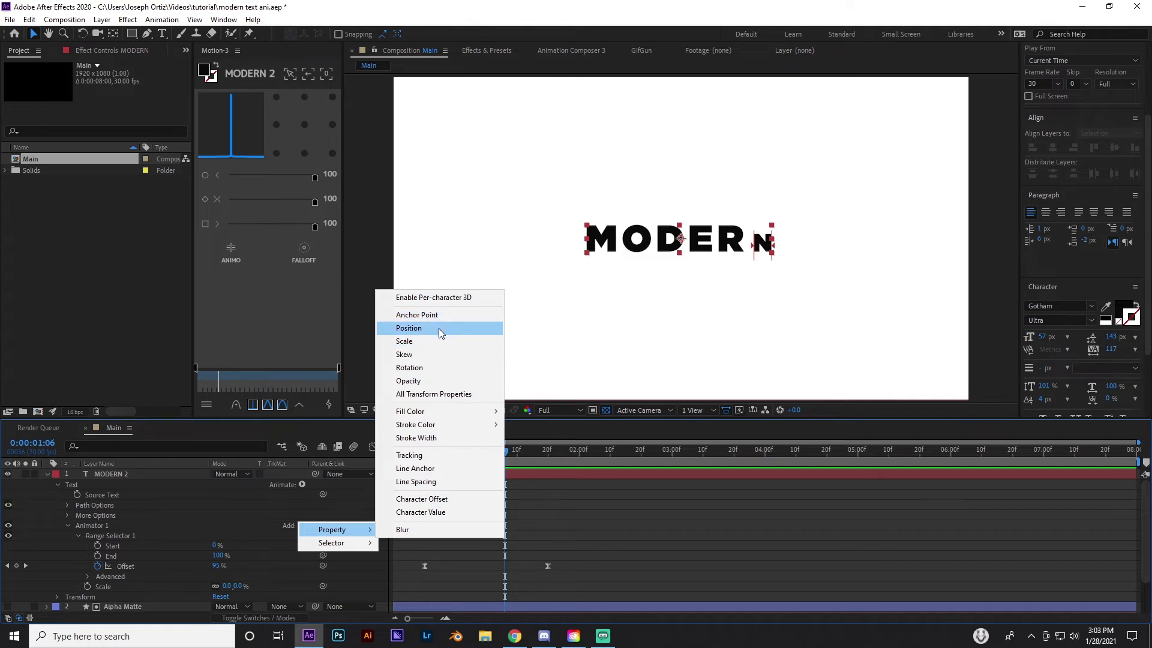
click(469, 457)
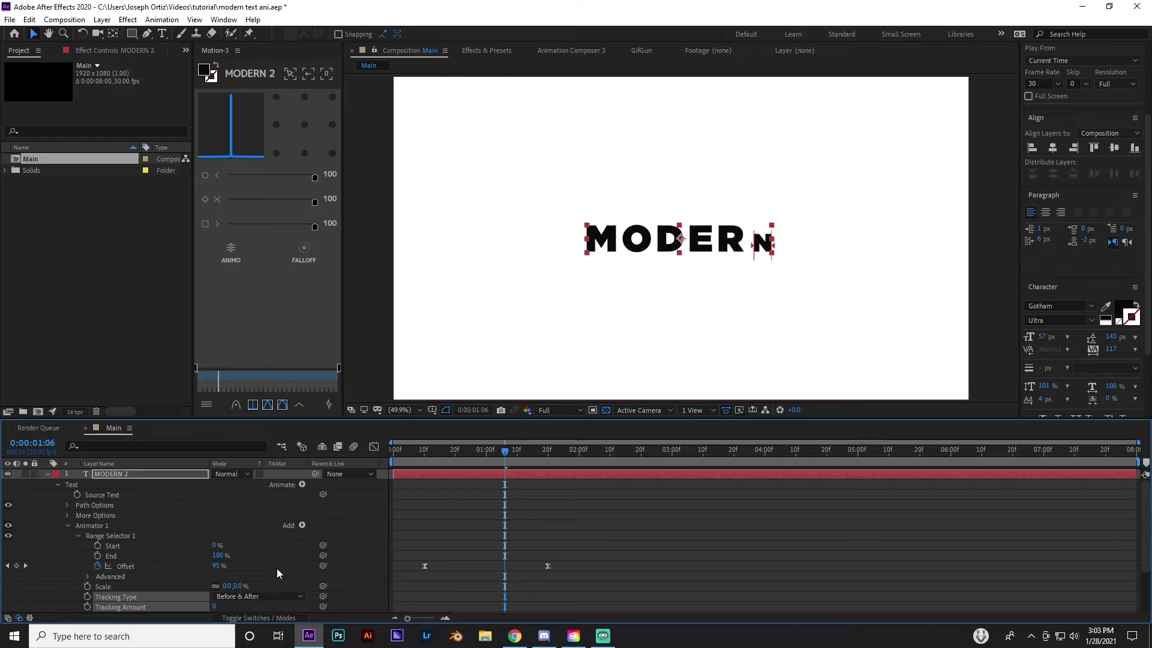
drag(214, 606, 348, 600)
drag(419, 455, 481, 454)
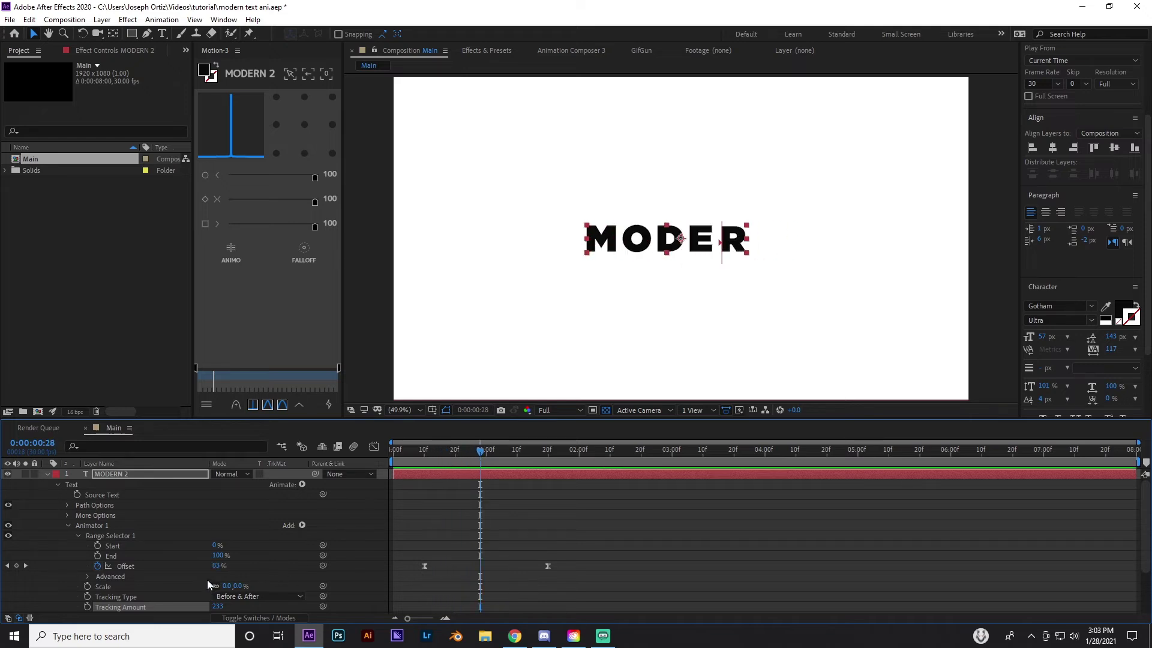
Add a Rotation property to MODERN 2's Animator 1, set it to 45°, and scrub through the animation
click(301, 524)
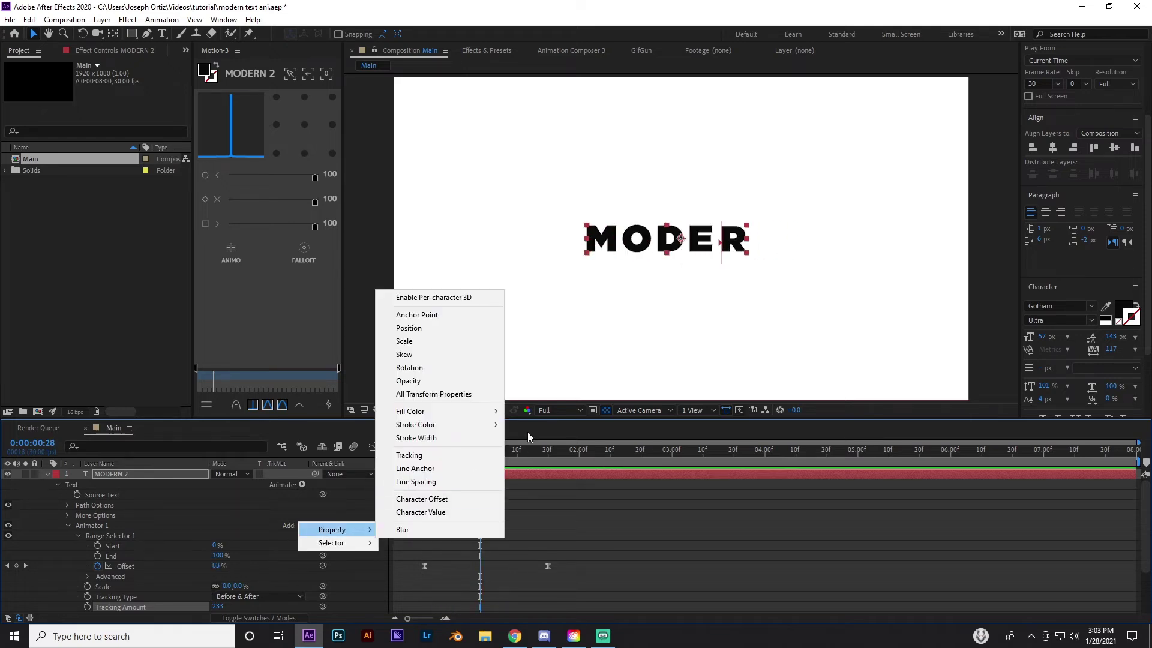
click(454, 368)
scroll(291, 577, down, 2)
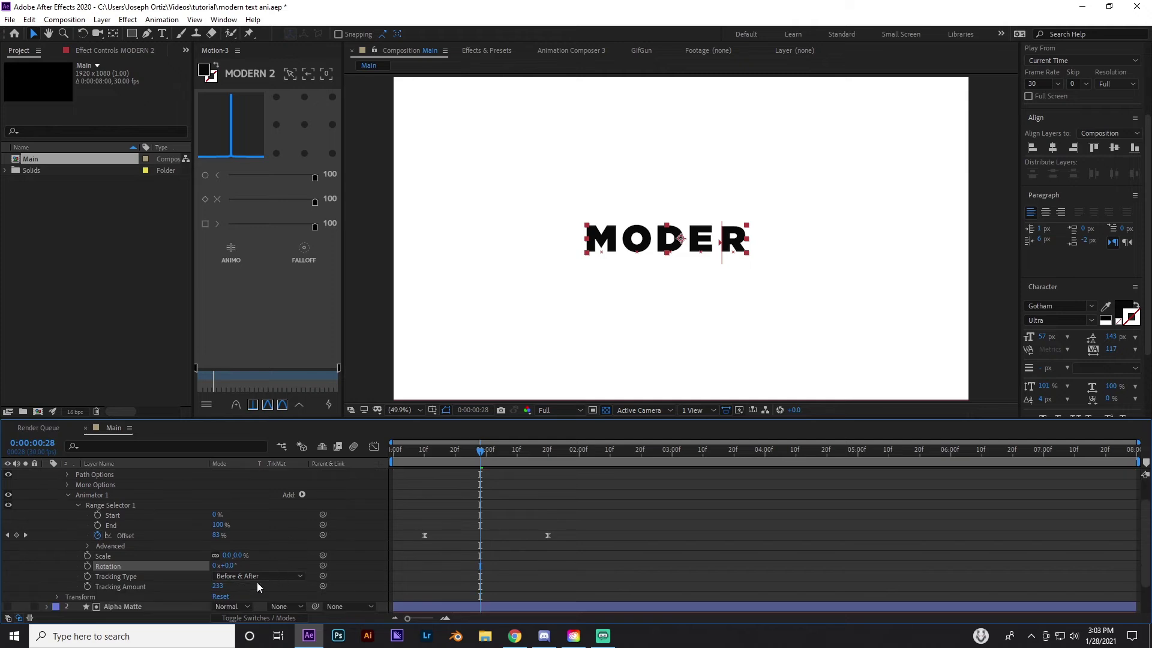
click(231, 566)
text(45)
key(Return)
drag(424, 452, 571, 454)
scroll(539, 368, down, 2)
scroll(539, 368, up, 2)
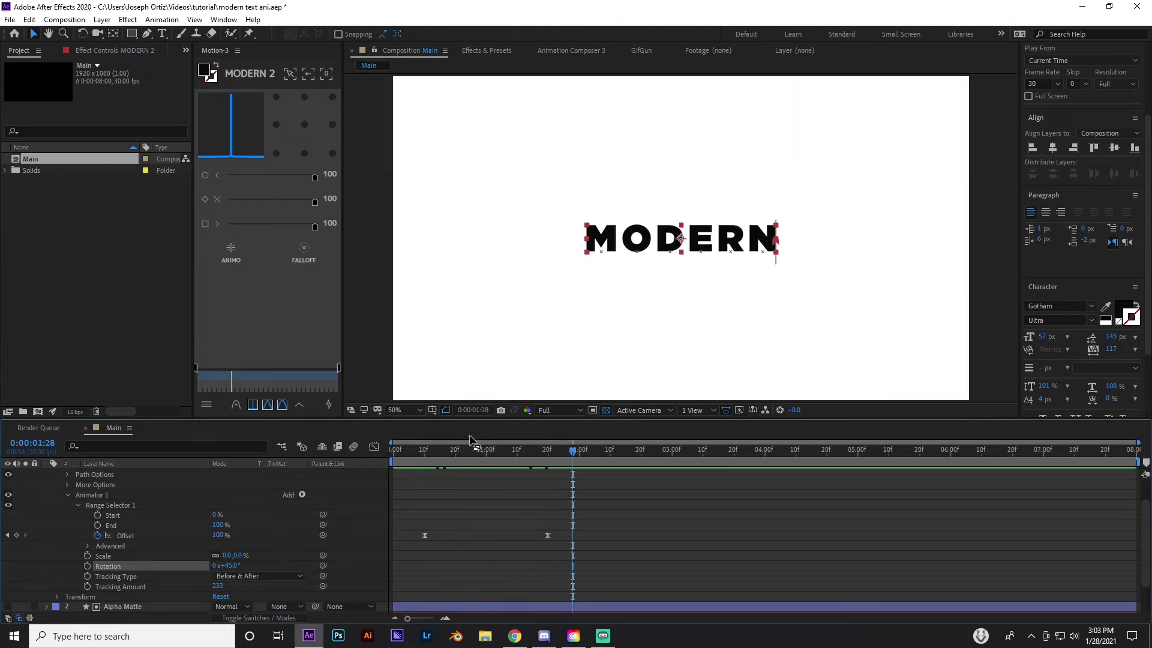
drag(470, 448, 424, 454)
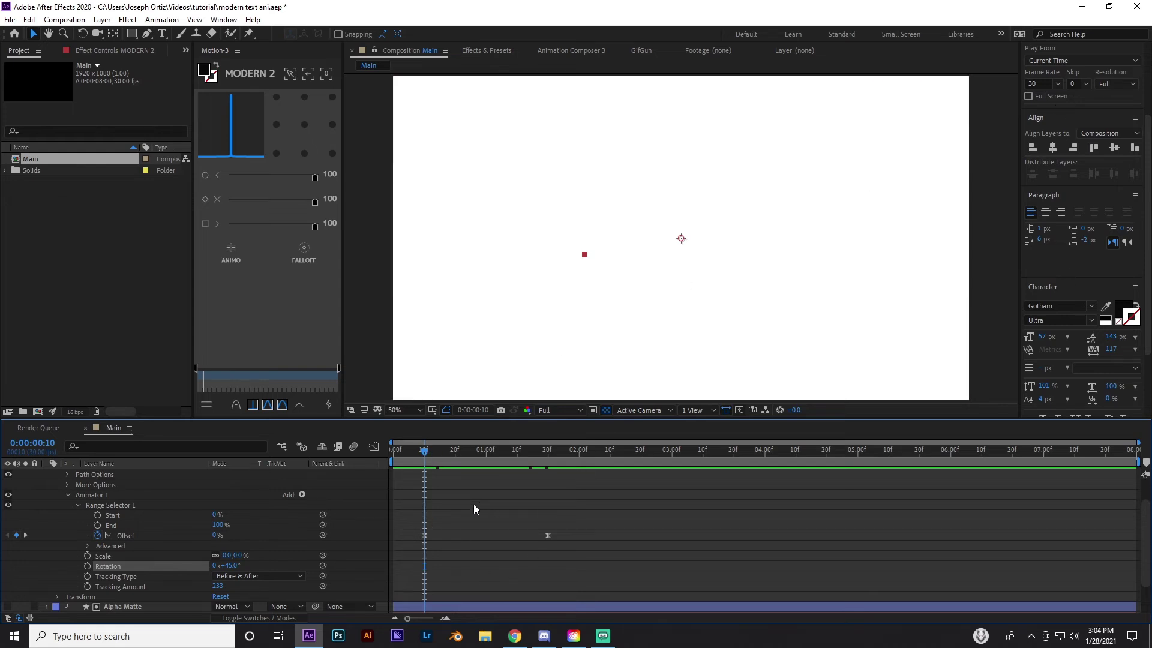
Look over the properties available for MODERN 2's Animator 1 and scrub the animation from 0:00:00:10 to 0:00:01:18
click(302, 494)
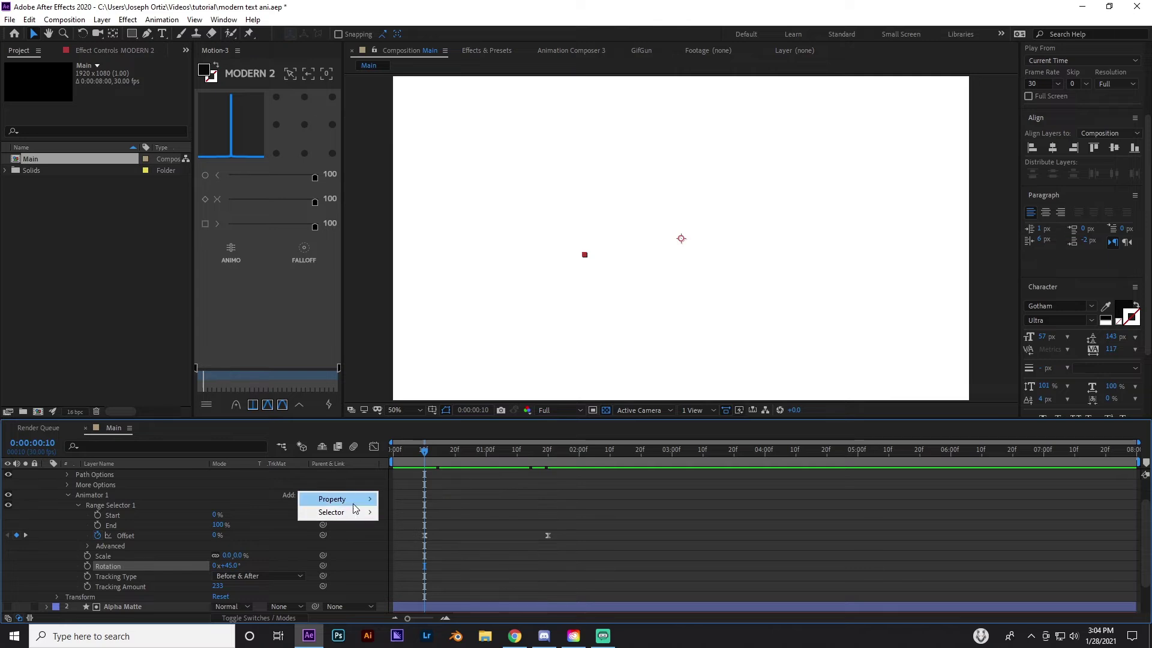
mouse_move(355, 502)
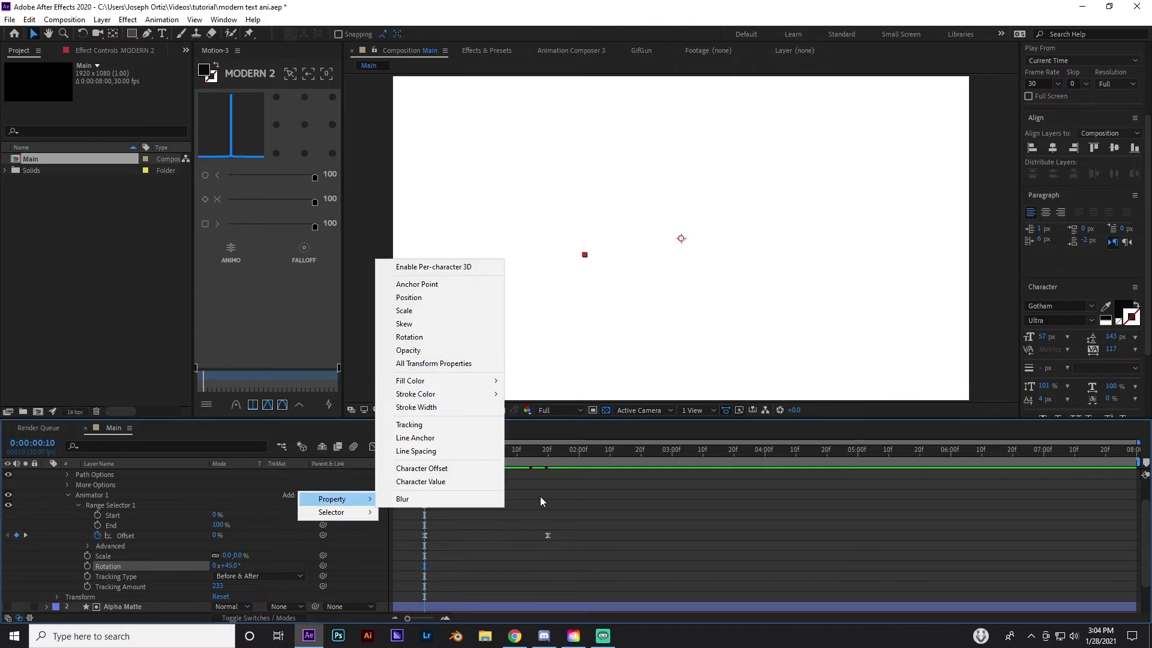
click(562, 505)
drag(426, 451, 542, 449)
scroll(427, 528, up, 1)
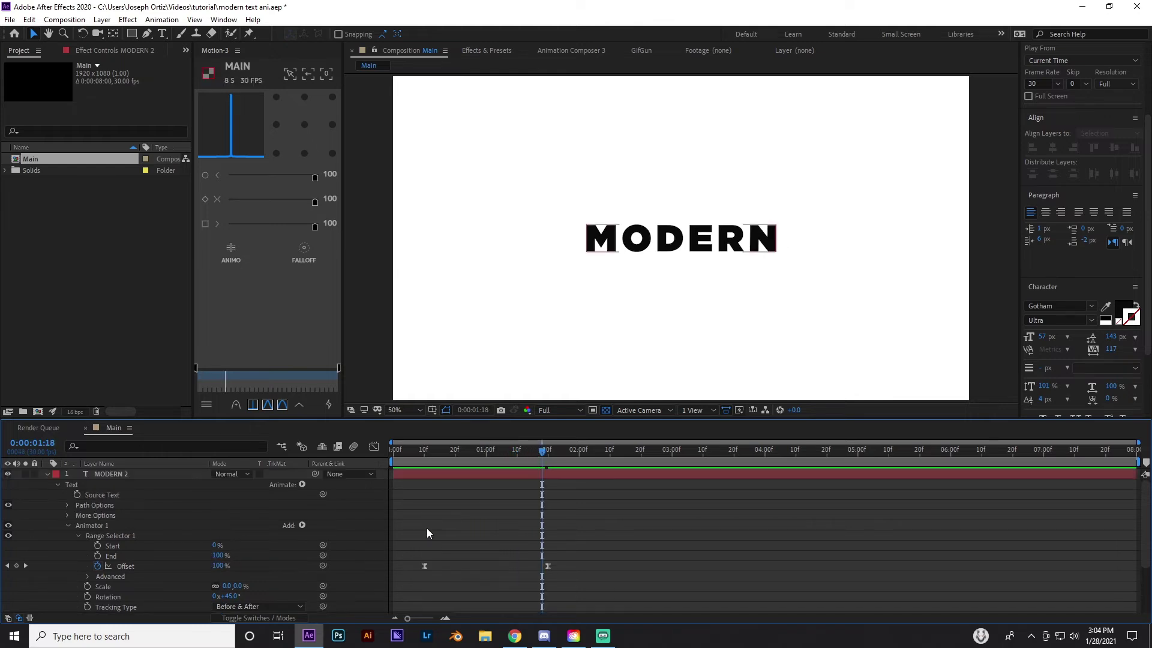
Collapse the MODERN 2 layer and duplicate it
click(48, 474)
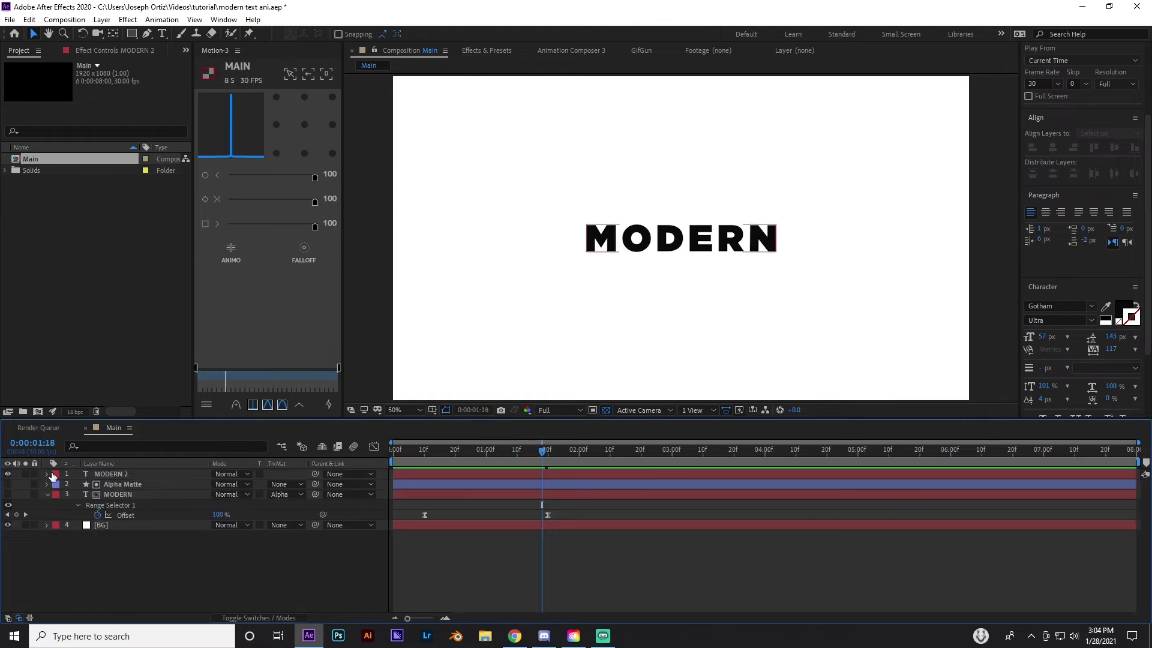
click(124, 471)
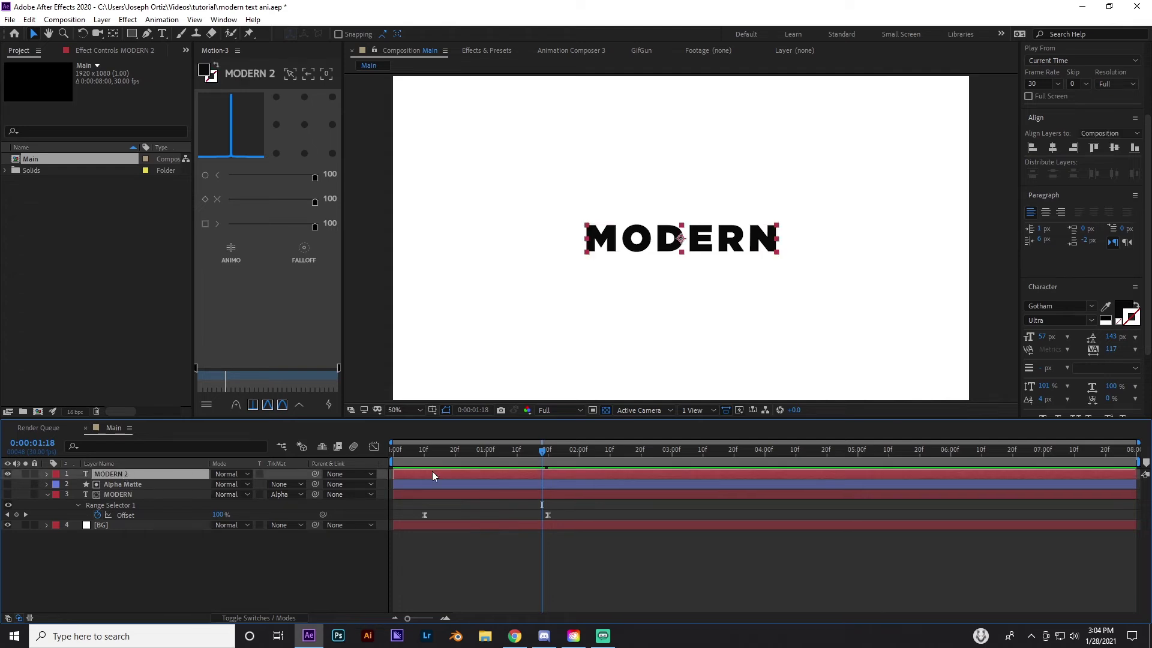
key(ctrl+d)
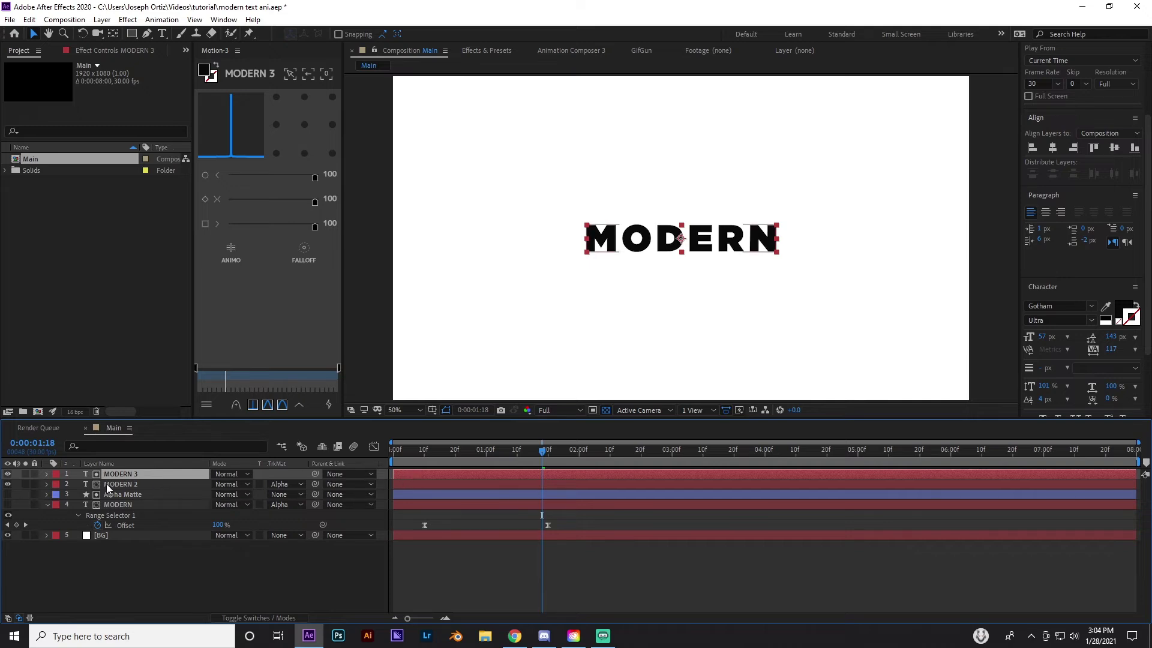
Delete Animator 1 from the MODERN 3 layer and hide the MODERN 2 layer
click(46, 474)
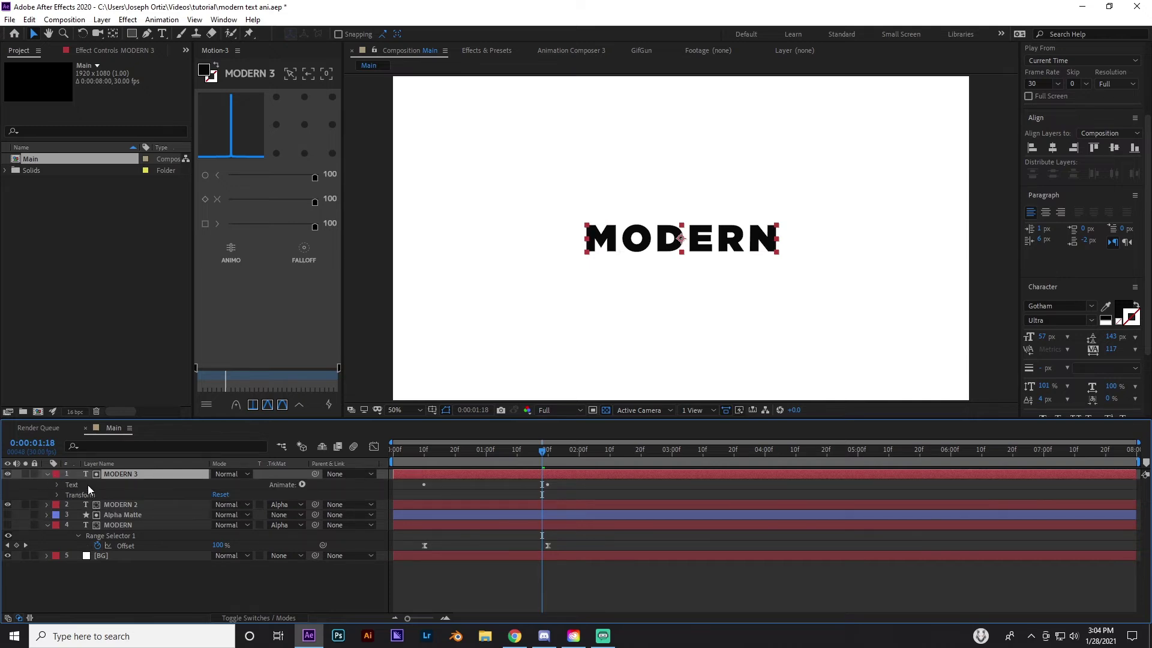
click(57, 485)
click(96, 525)
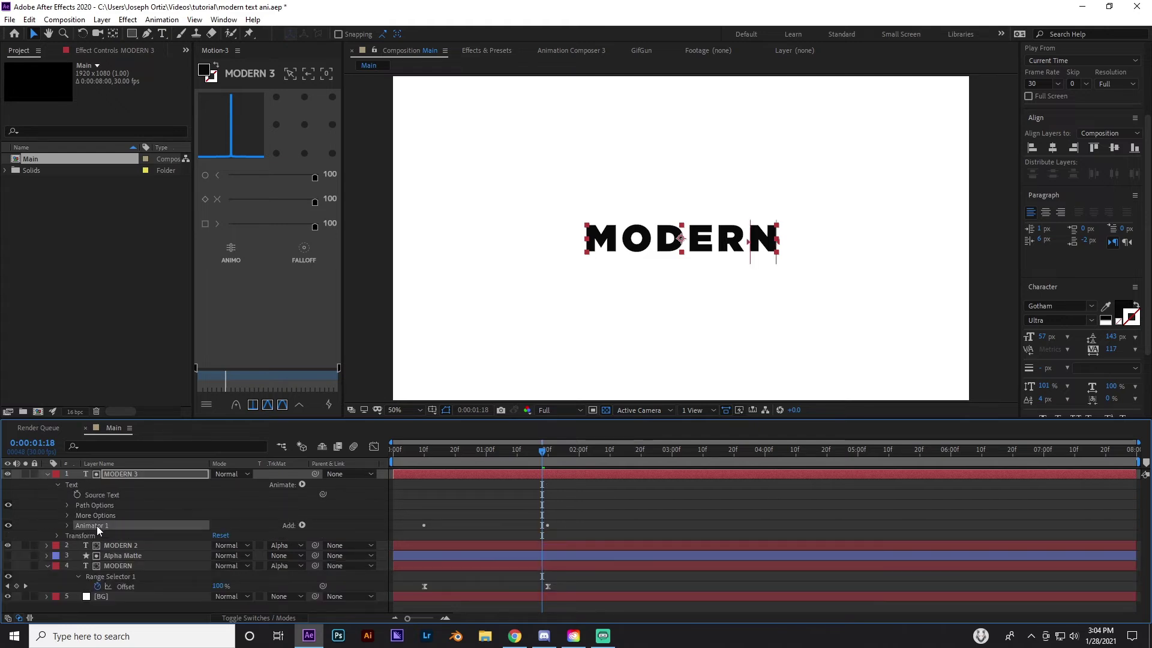
key(Delete)
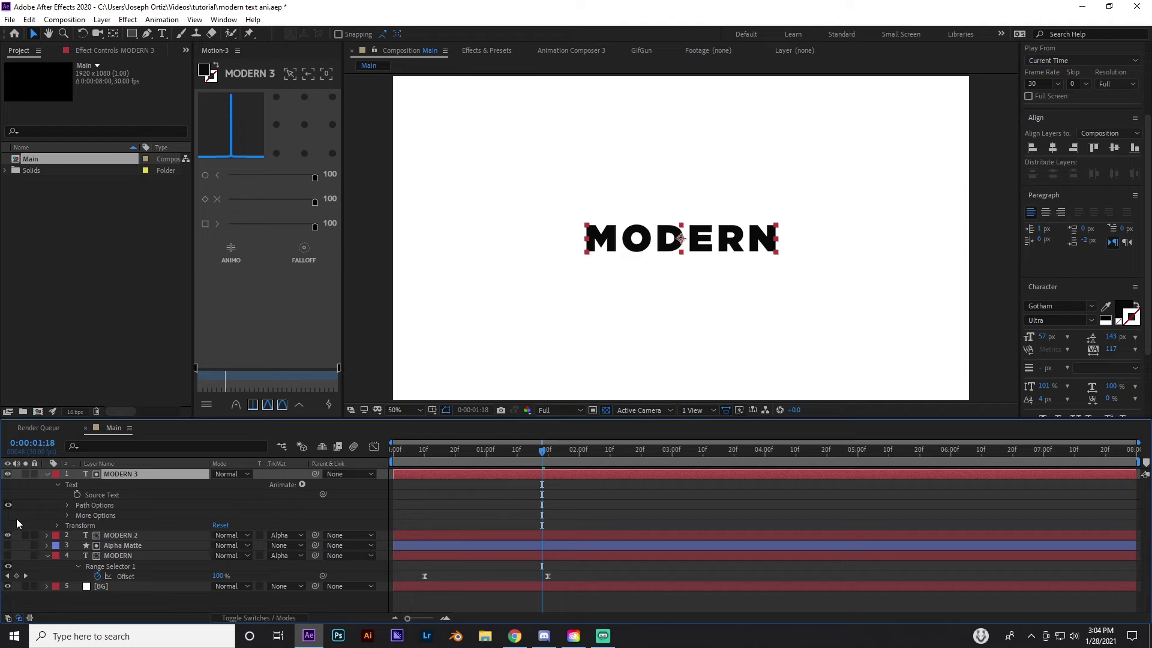
click(114, 535)
click(5, 536)
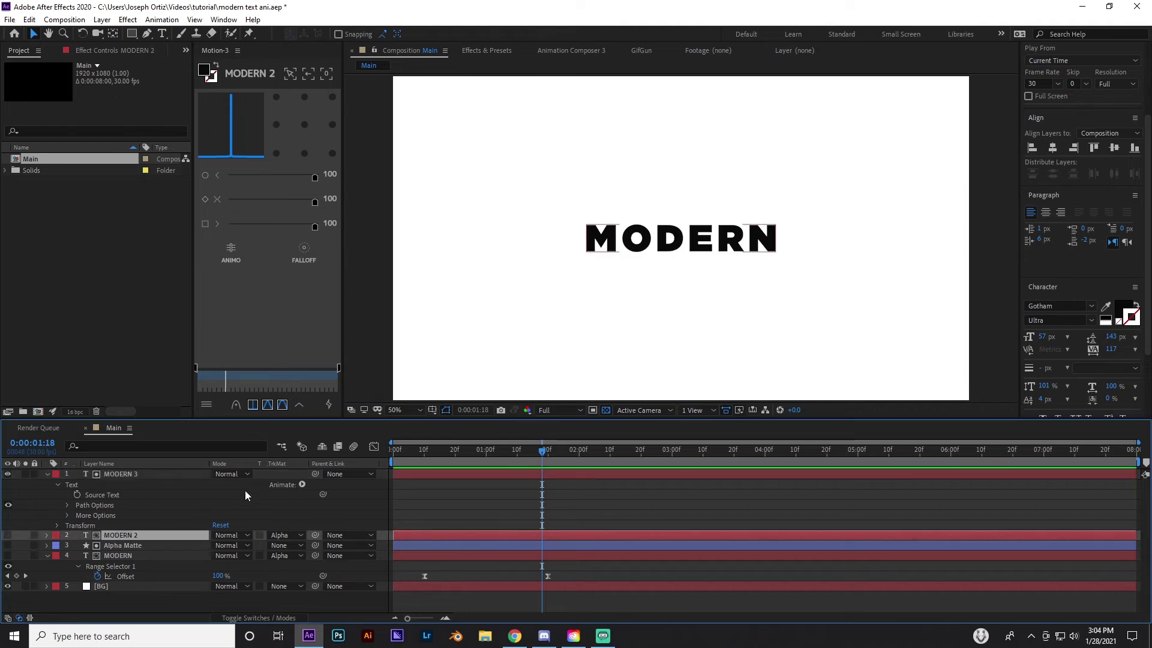
Add a Skew text animator to MODERN 3 with Skew set to 10, and show the title/action-safe guides
click(302, 485)
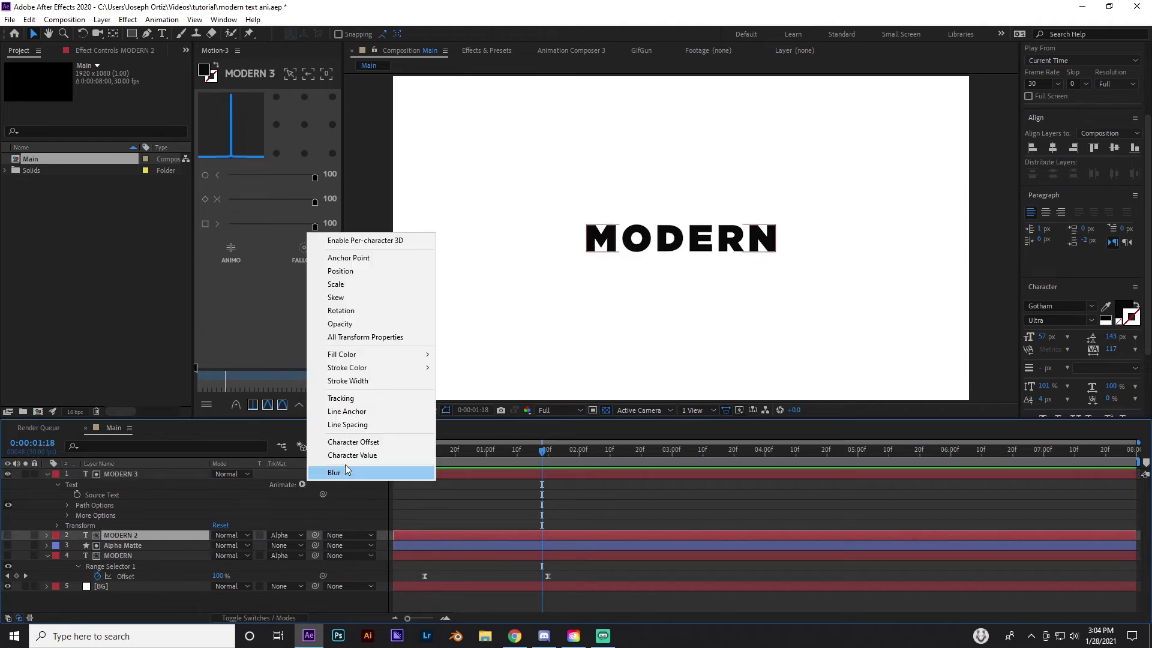
click(394, 298)
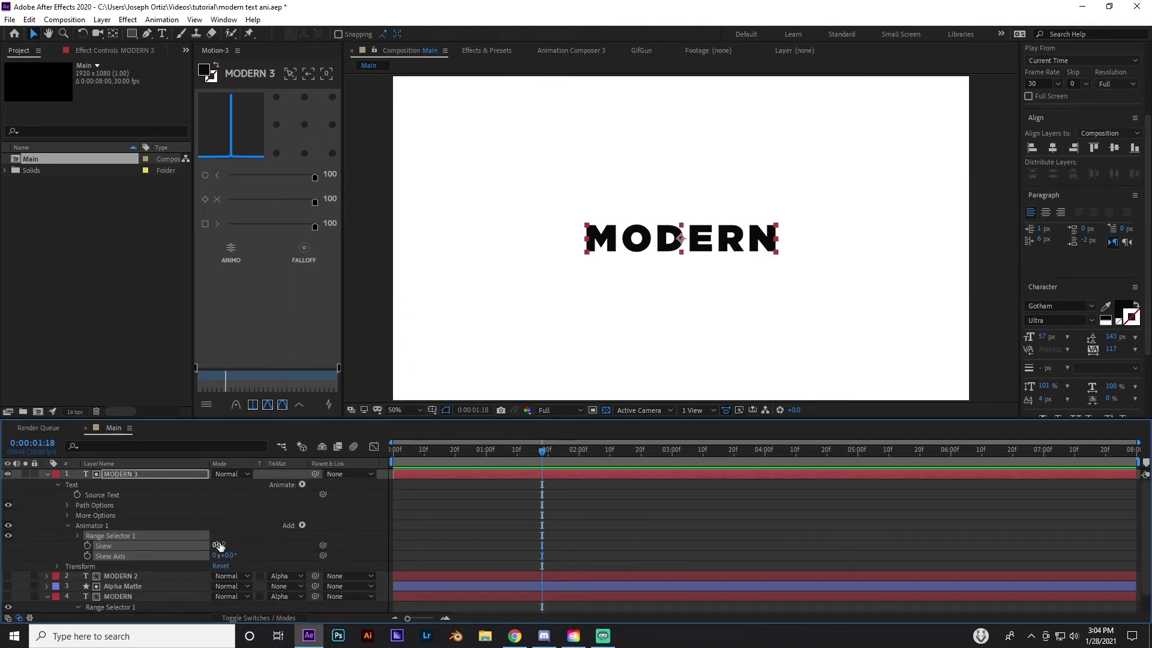
mouse_move(216, 545)
mouse_down()
mouse_move(271, 544)
mouse_move(231, 545)
mouse_move(263, 545)
mouse_move(258, 555)
mouse_move(229, 545)
mouse_up()
key(ctrl+z)
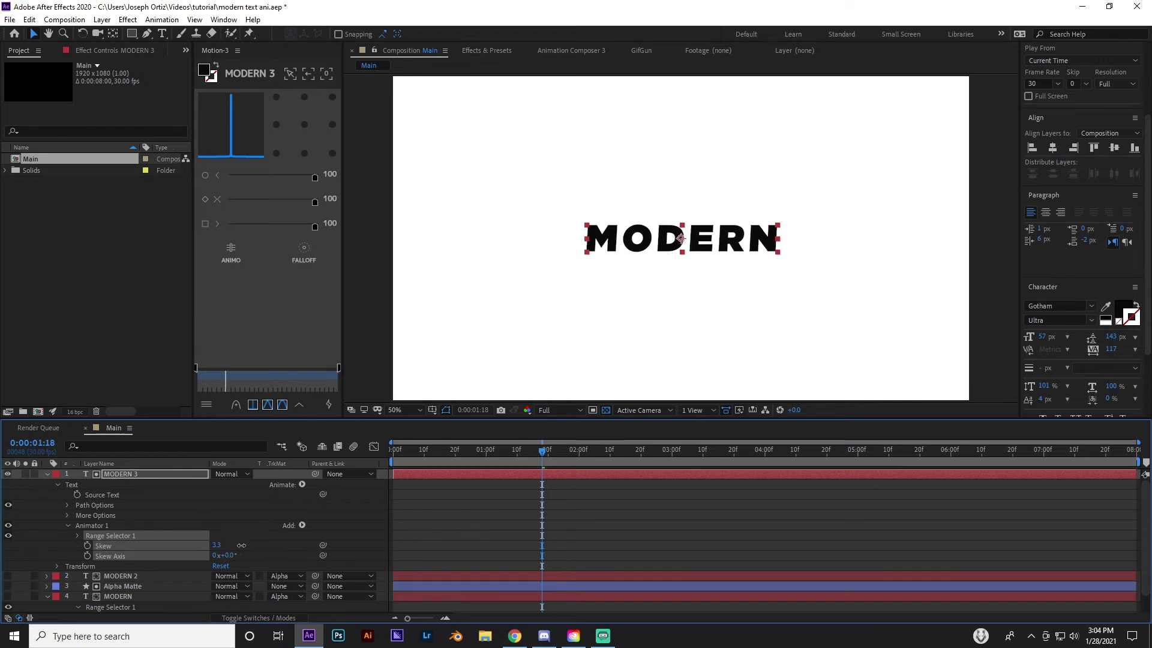
click(221, 545)
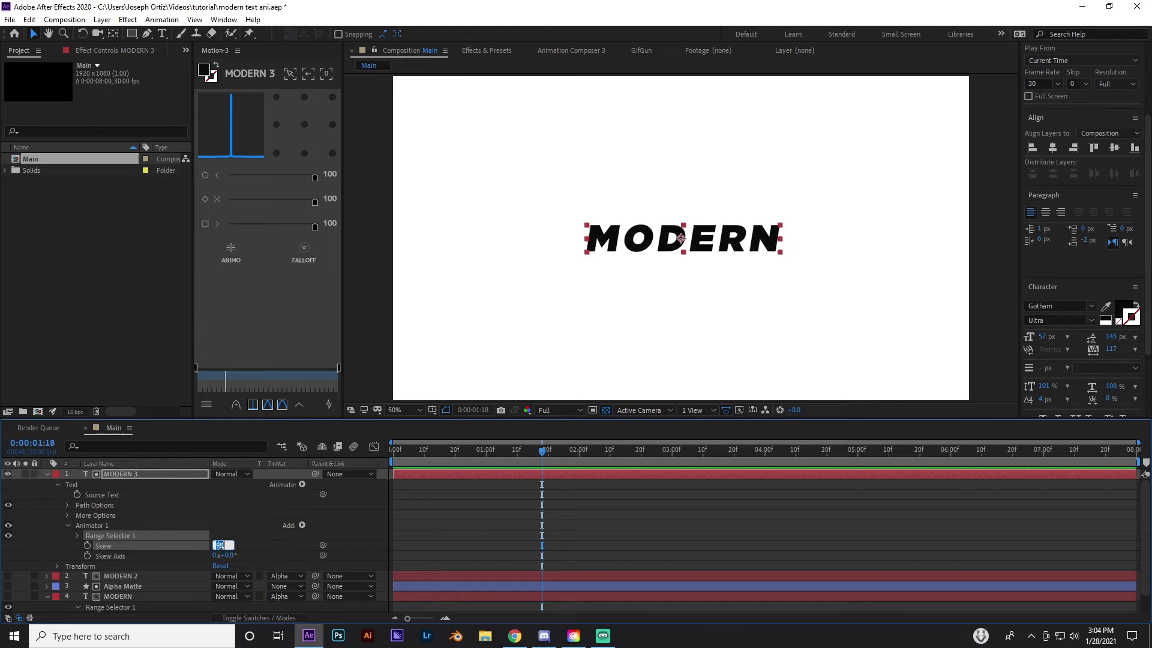
drag(213, 548, 248, 537)
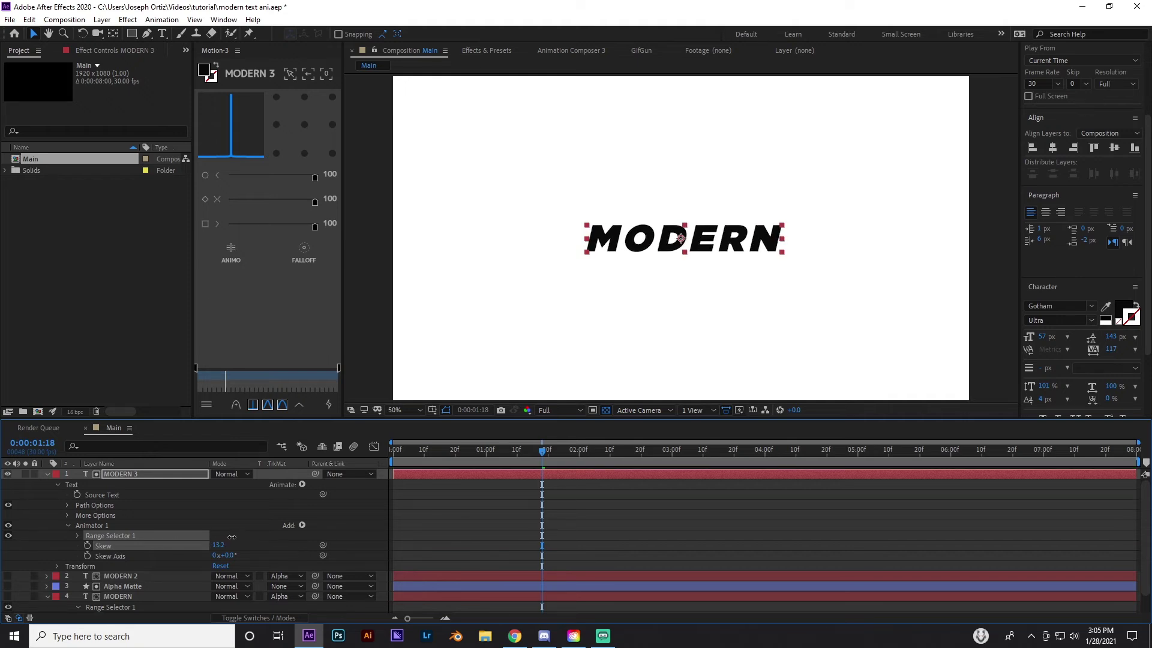
click(220, 543)
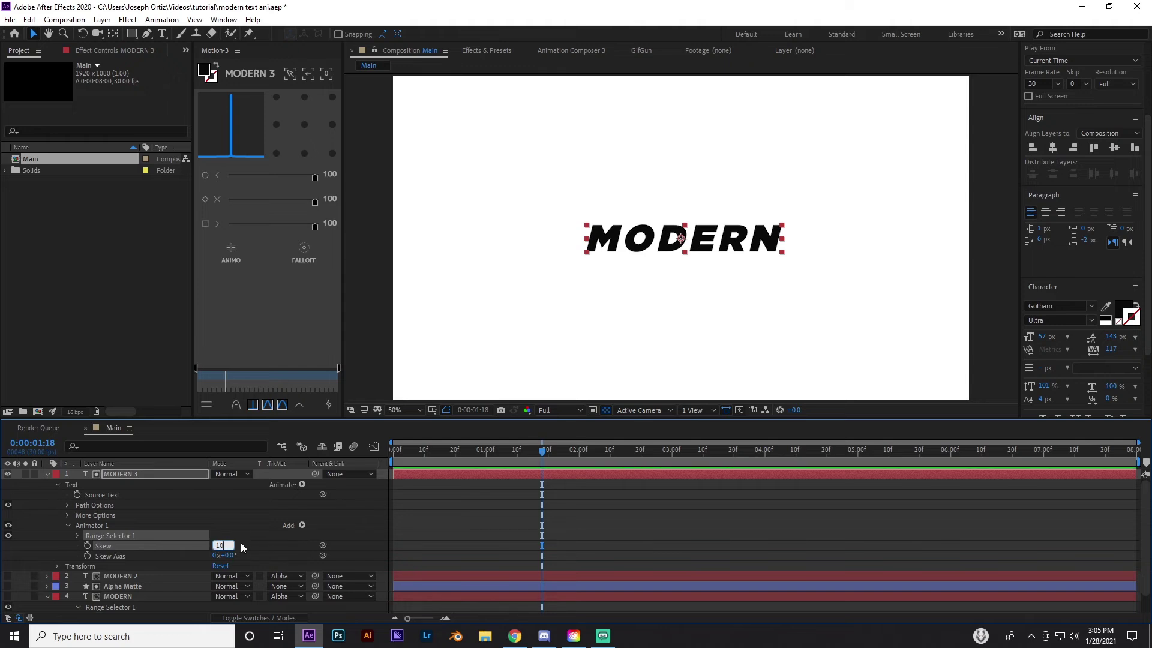
key(Return)
key(apostrophe)
Try different Skew Axis angles on MODERN 3's animator, and compare a Skew of -10 with a Skew of 10
drag(231, 557, 450, 548)
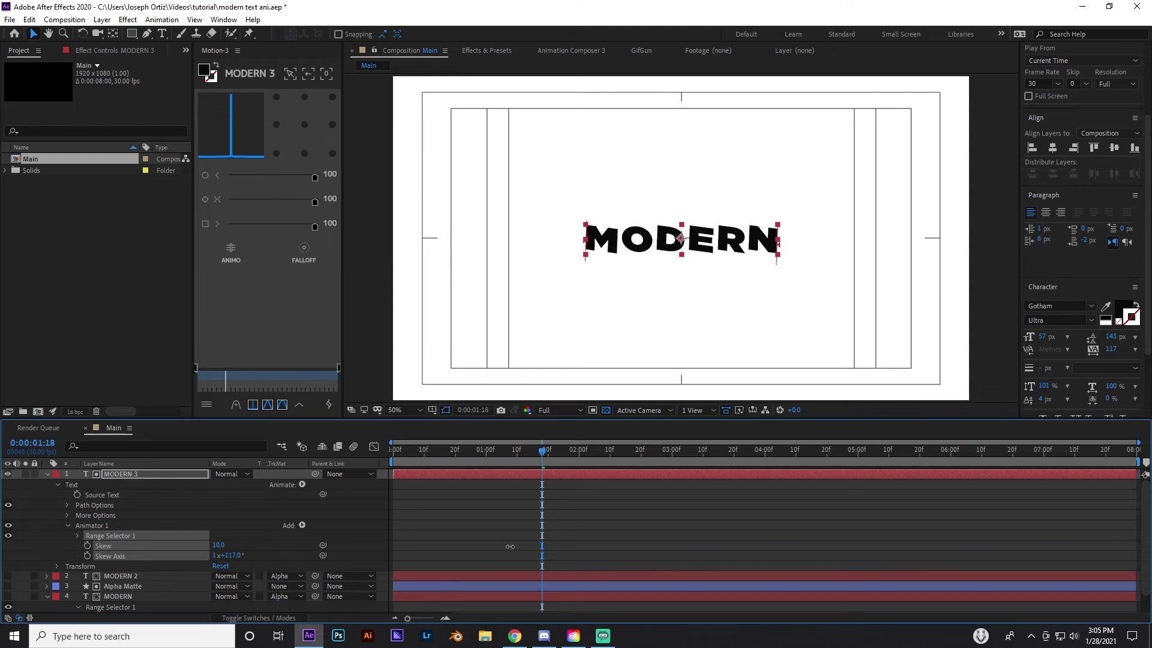
mouse_move(353, 552)
mouse_down()
mouse_move(388, 556)
mouse_move(362, 542)
mouse_up()
click(220, 545)
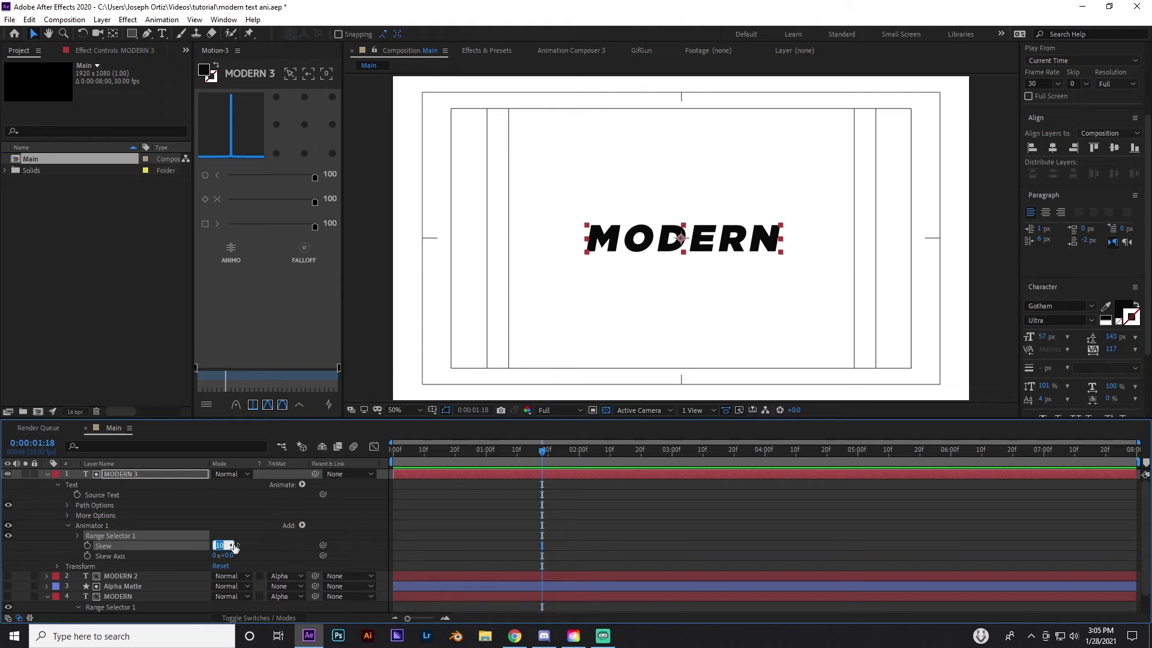
text(-10)
key(Return)
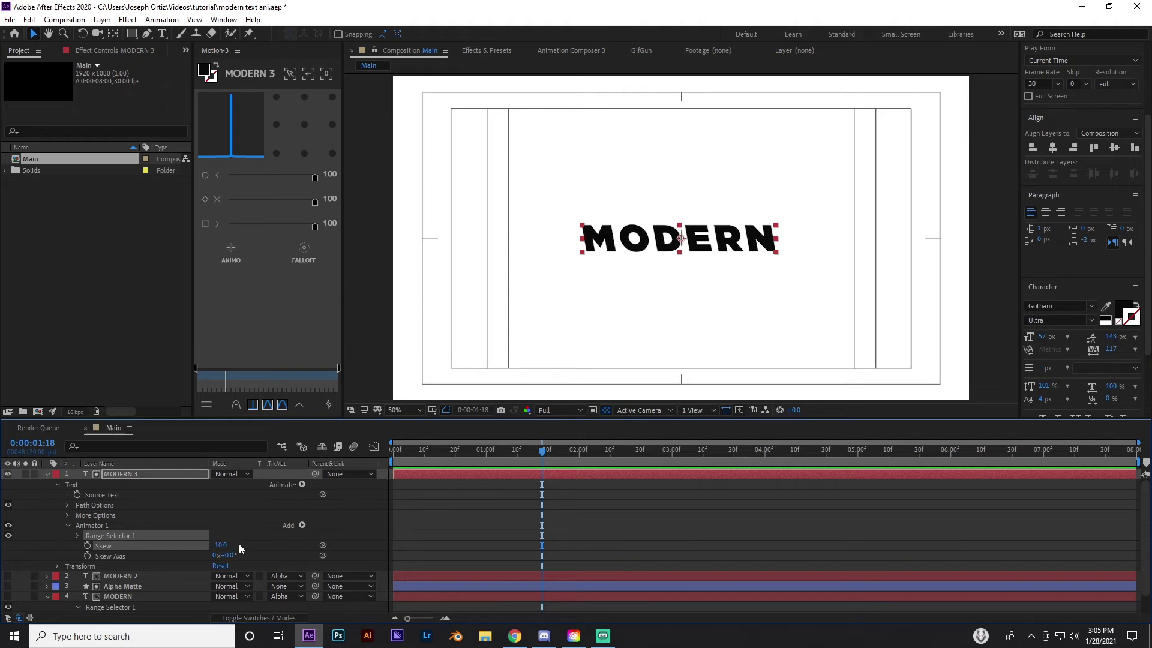
click(219, 545)
text(10)
key(Return)
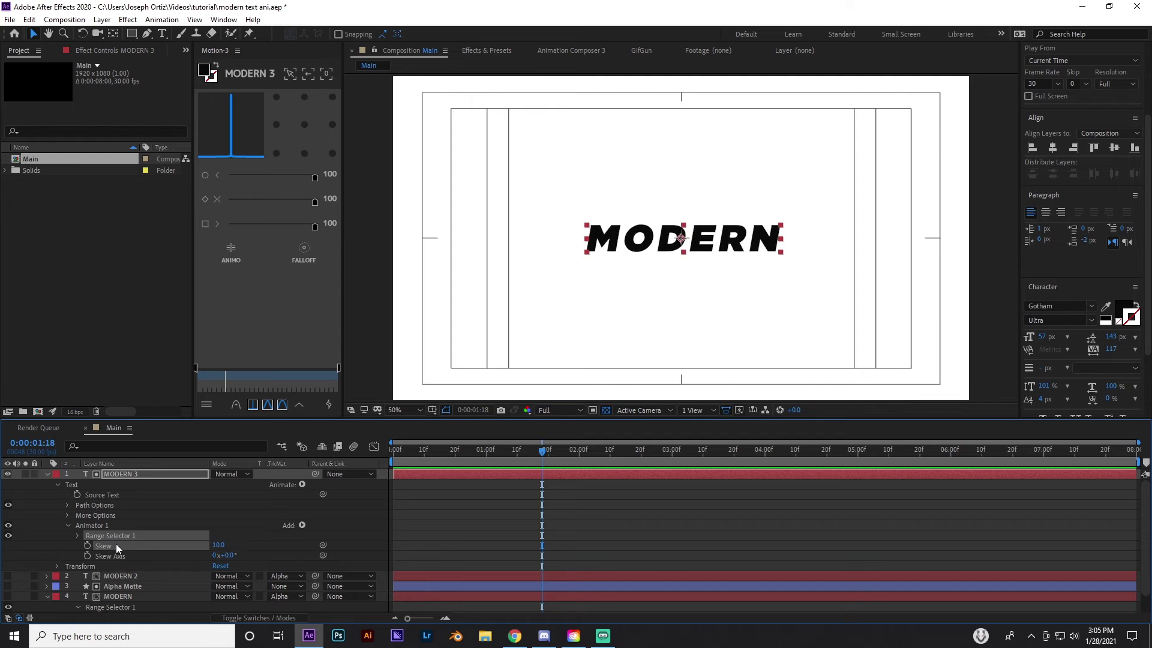
Add a Rotation property to MODERN 3's Animator 1, try a different rotation angle, and undo that angle change
click(302, 525)
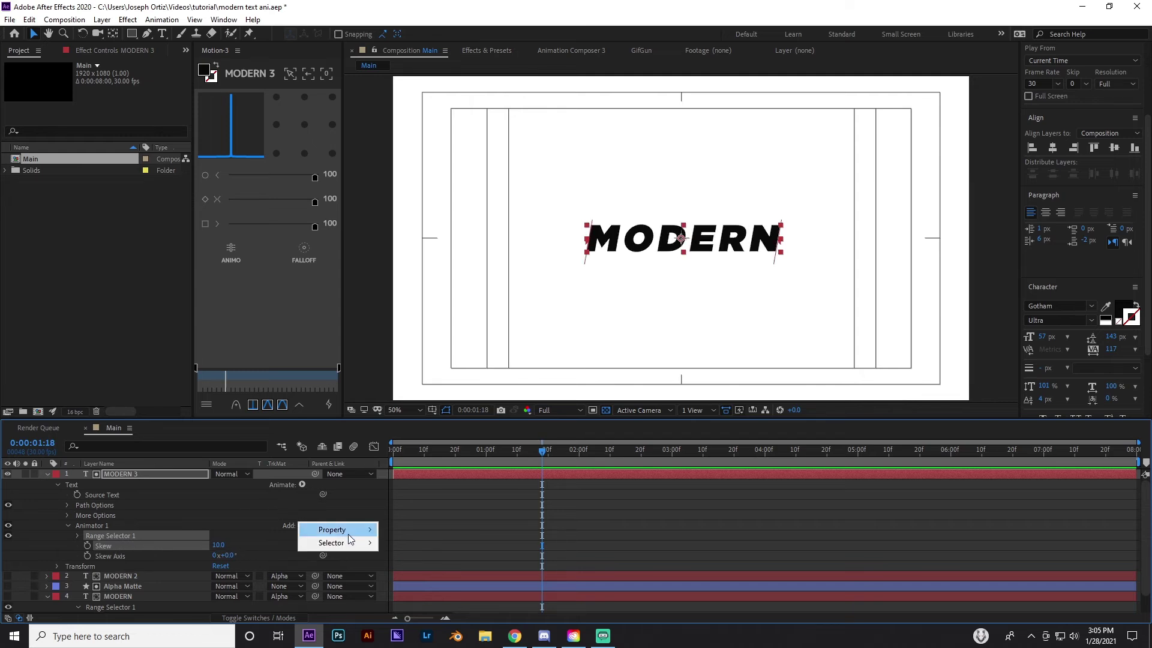
mouse_move(348, 531)
click(416, 369)
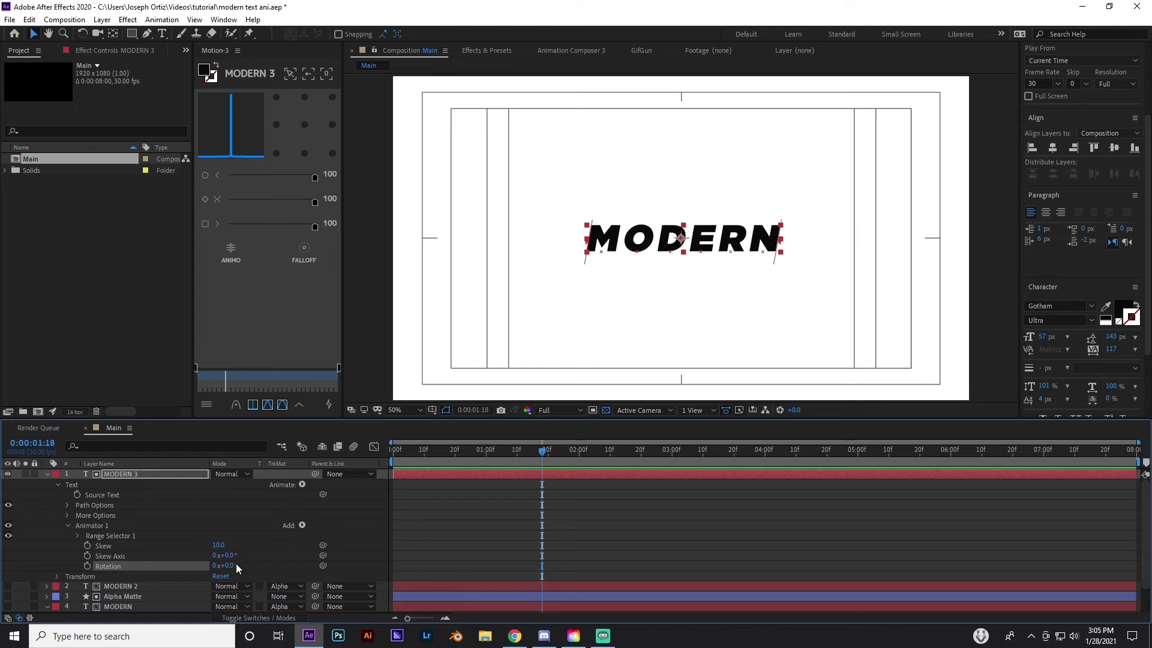
drag(234, 564, 236, 562)
key(ctrl+z)
Set the Offset of Range Selector 1 in MODERN 3's Animator 1 to -100%
click(101, 535)
click(77, 536)
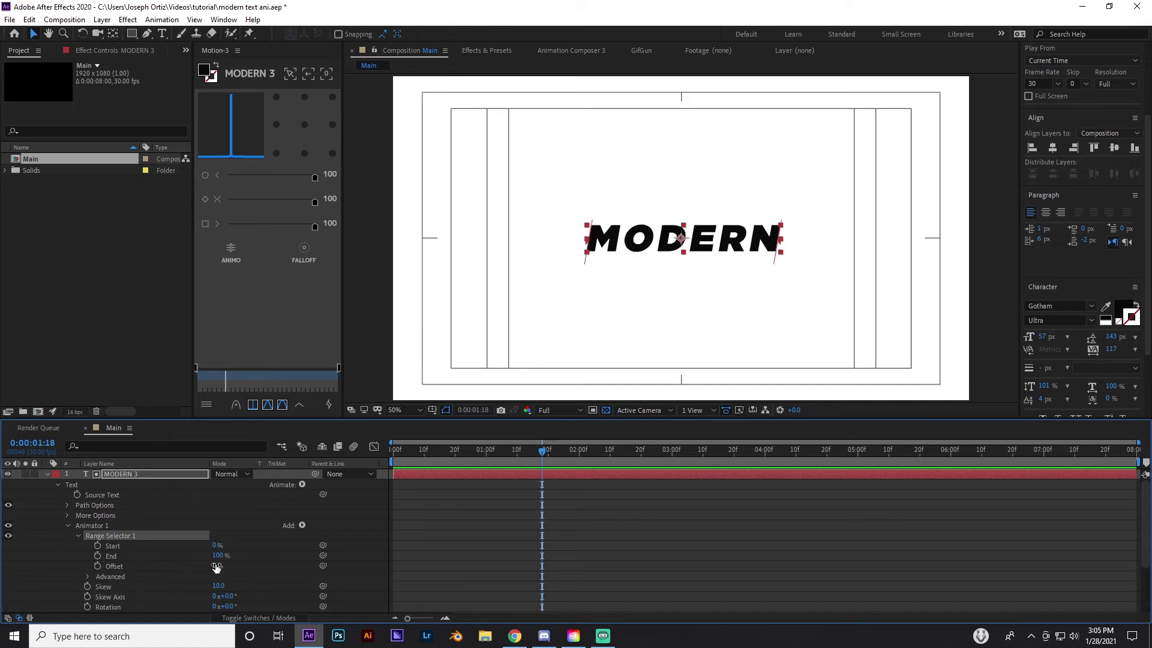
mouse_move(216, 567)
mouse_down()
mouse_move(348, 564)
mouse_move(195, 567)
mouse_move(341, 565)
mouse_move(213, 567)
mouse_up()
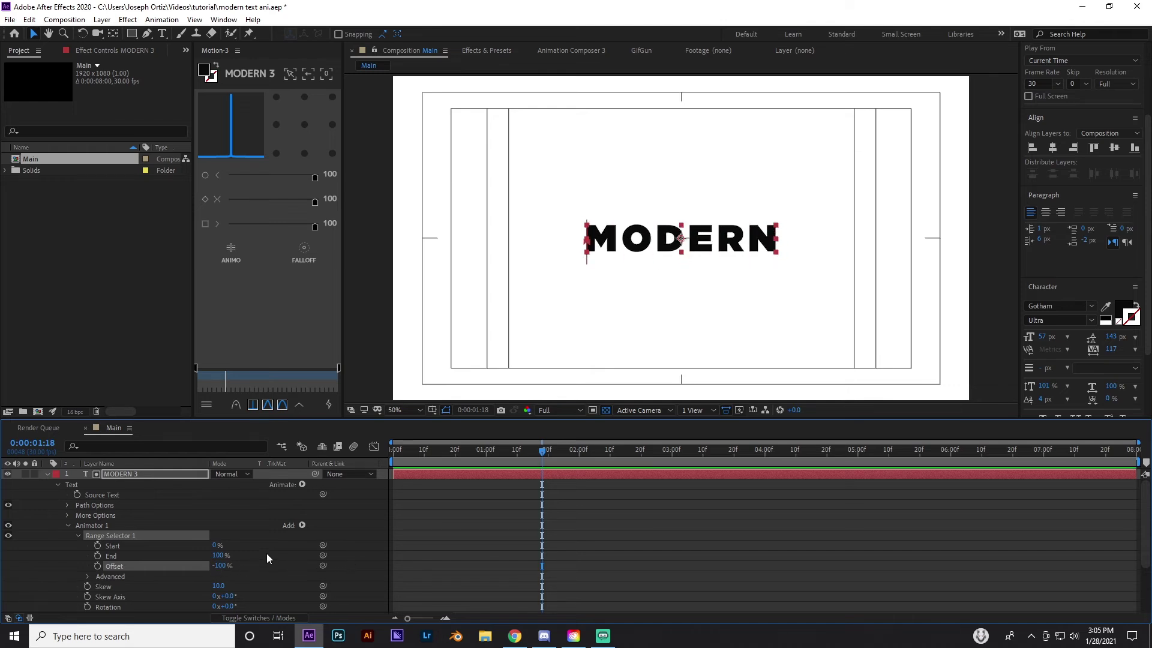
Examine the original MODERN layer's Offset keyframes and the Advanced options of MODERN 3's Range Selector 1
click(301, 485)
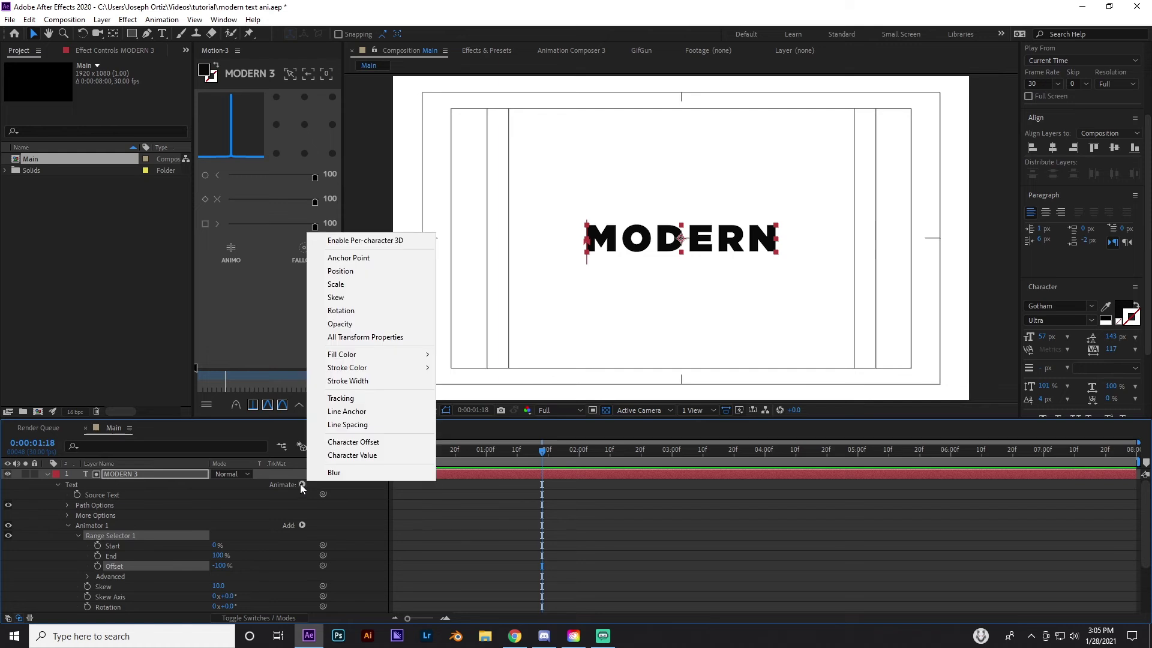
click(352, 535)
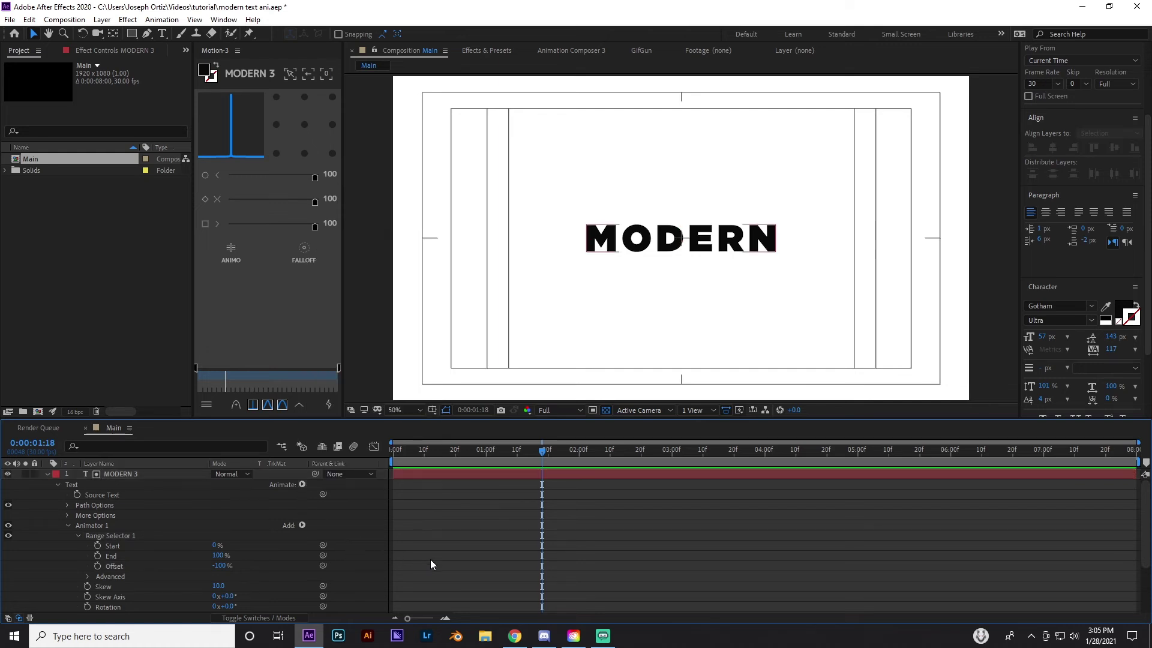
scroll(434, 562, down, 4)
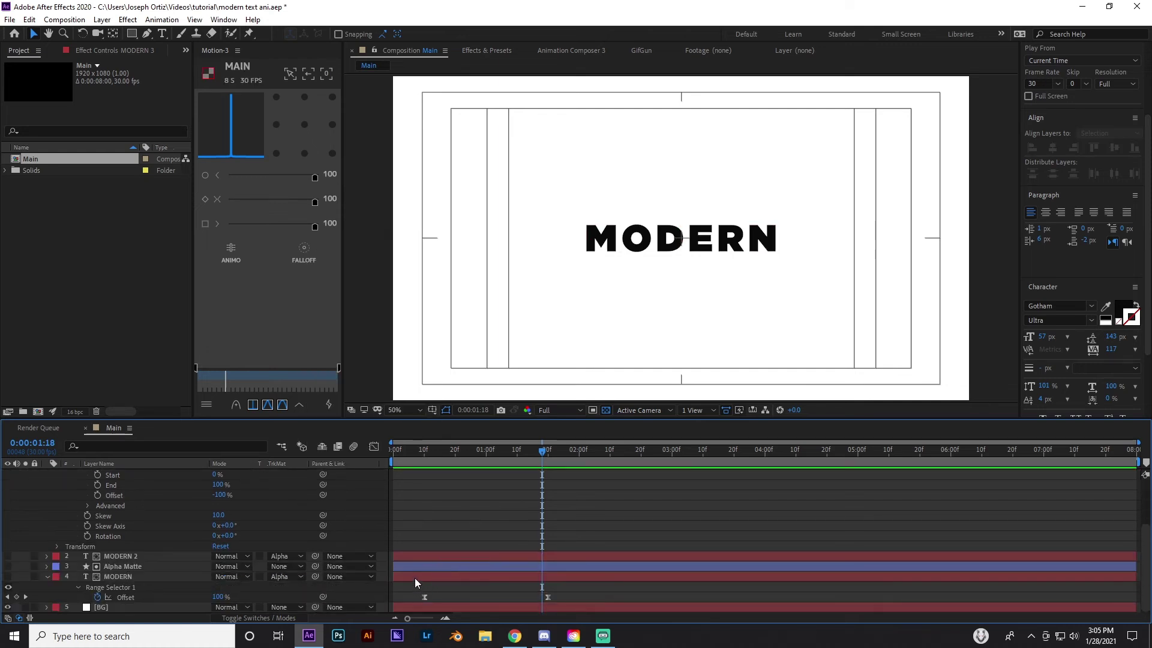
click(415, 578)
drag(422, 459, 499, 463)
scroll(437, 547, up, 5)
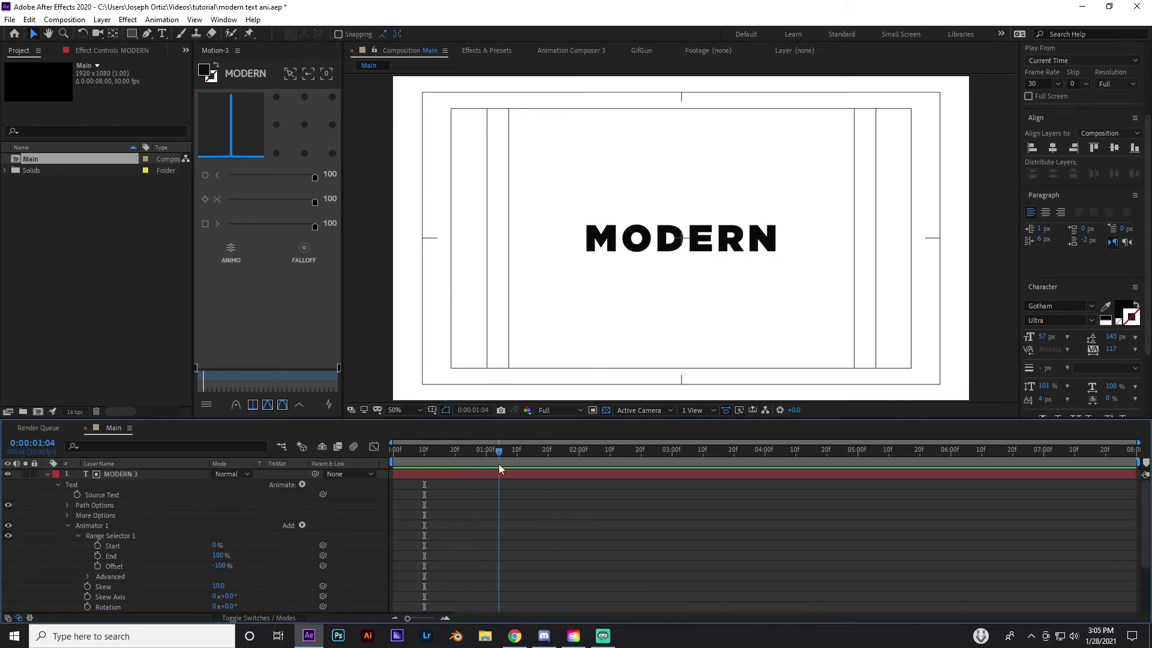
click(67, 526)
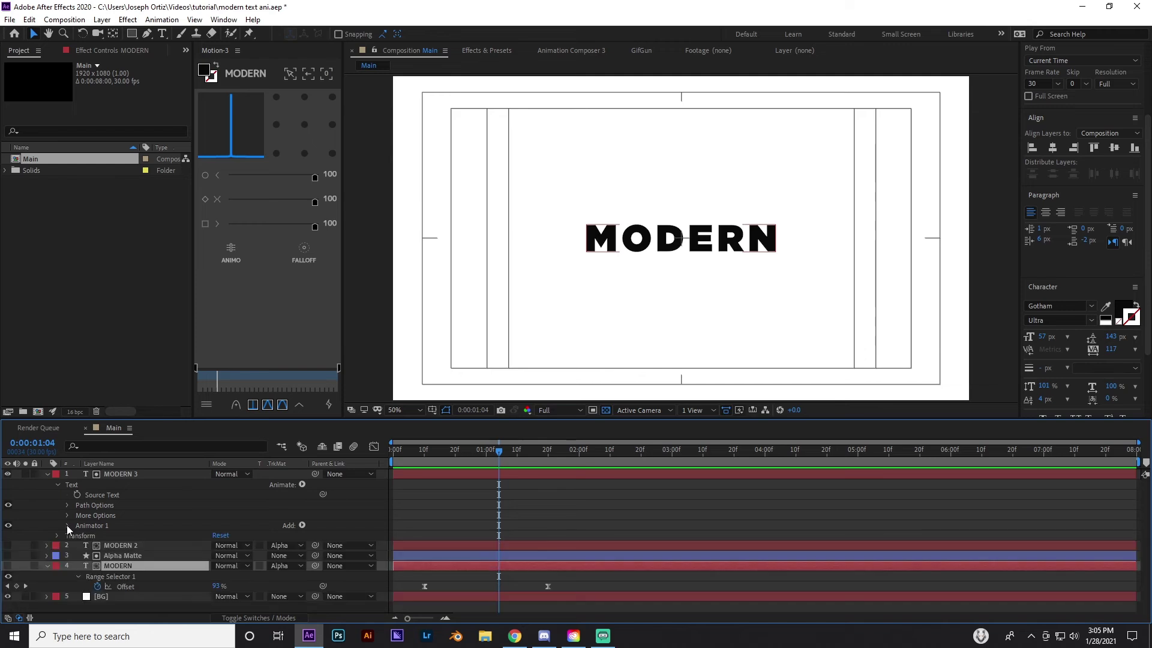
click(67, 526)
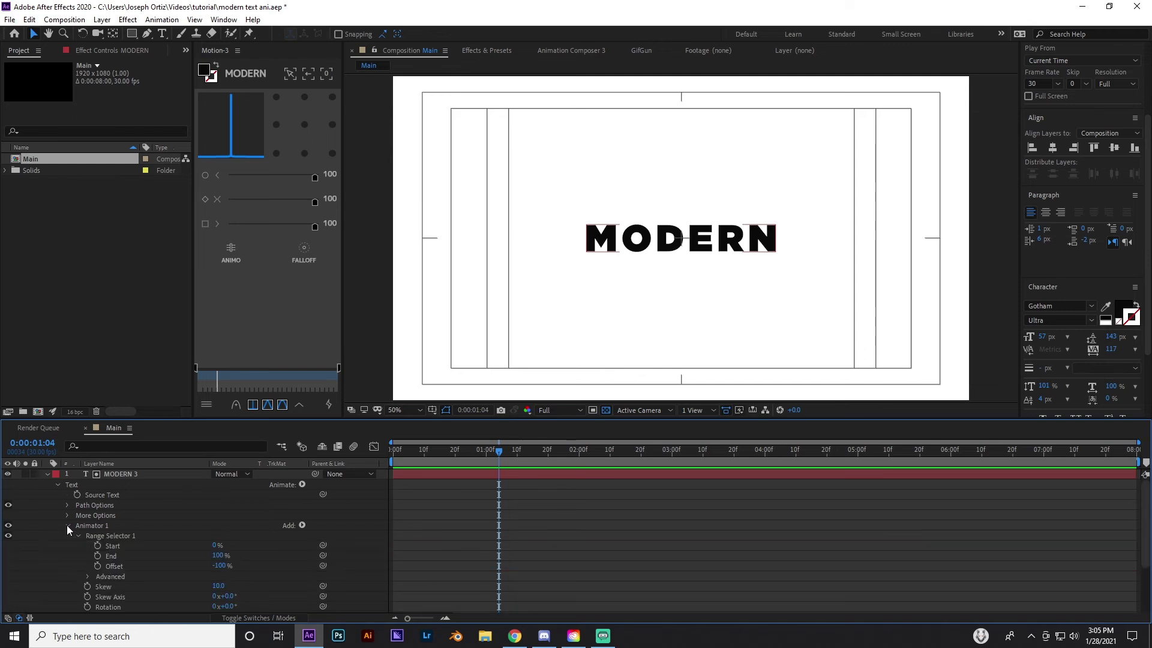
click(130, 535)
scroll(268, 548, down, 3)
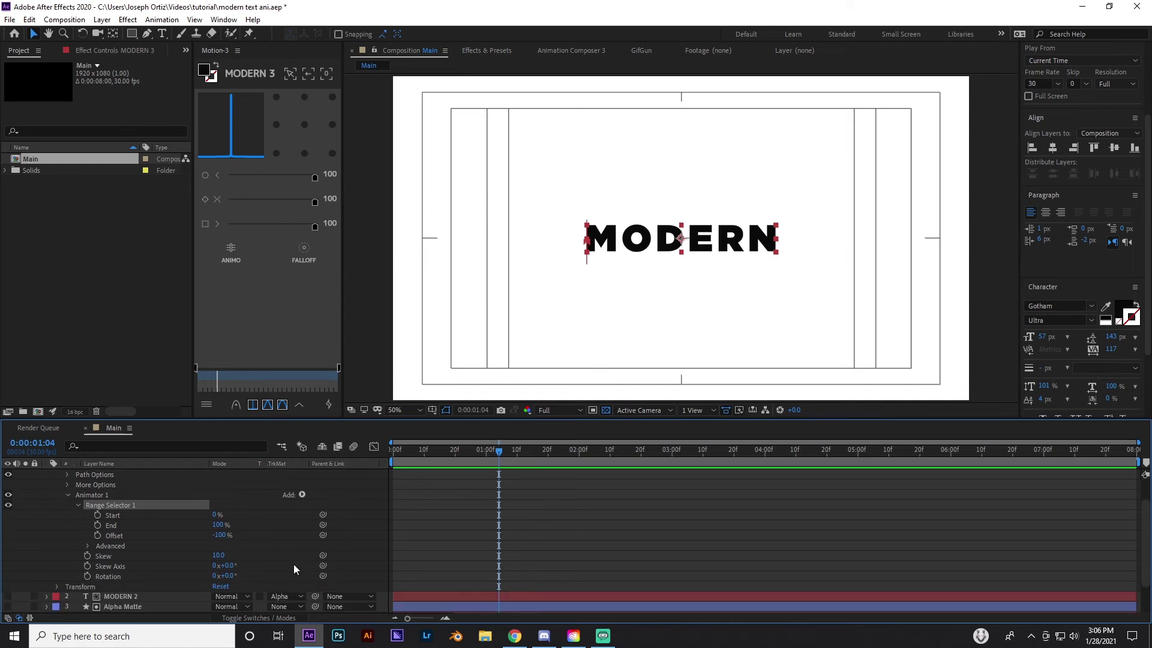
click(87, 545)
scroll(87, 546, down, 2)
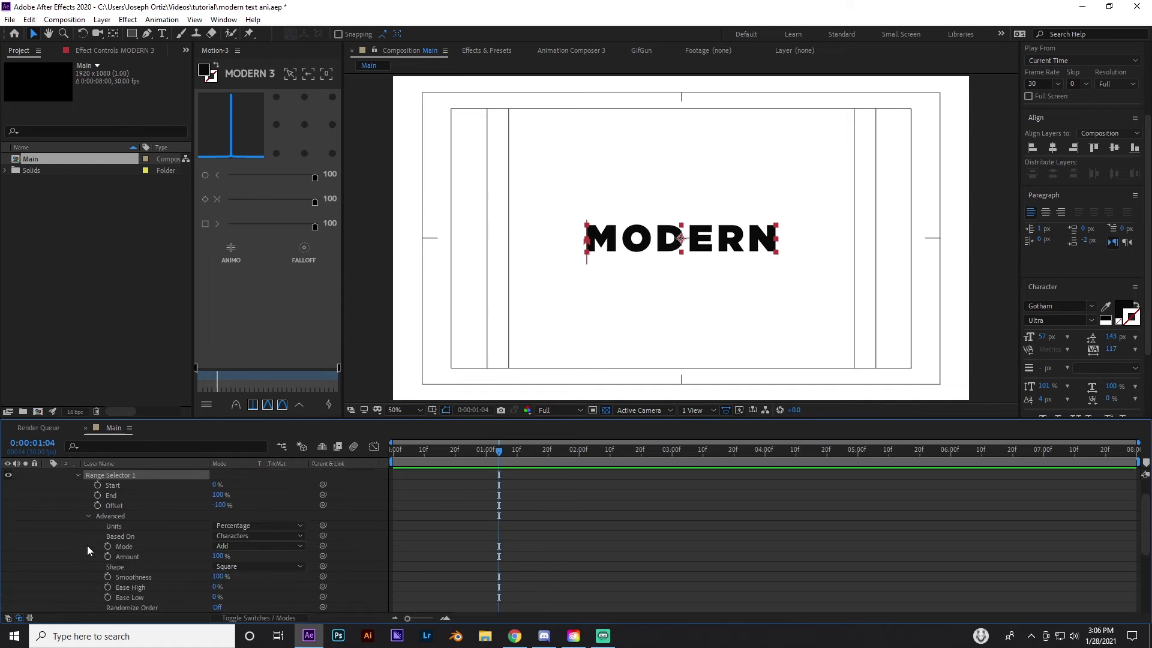
click(88, 517)
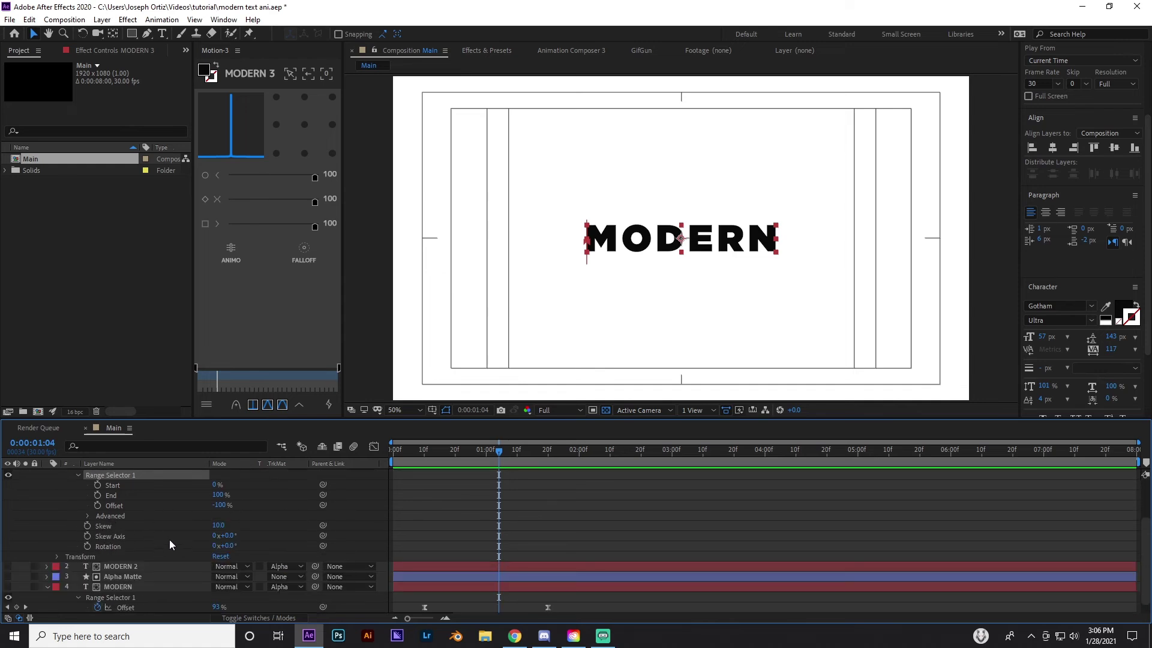
Keyframe Animator 1's range selector Offset on MODERN 3 from -100% at 0:00:00:10 to 100% at 0:00:01:20
scroll(168, 543, up, 3)
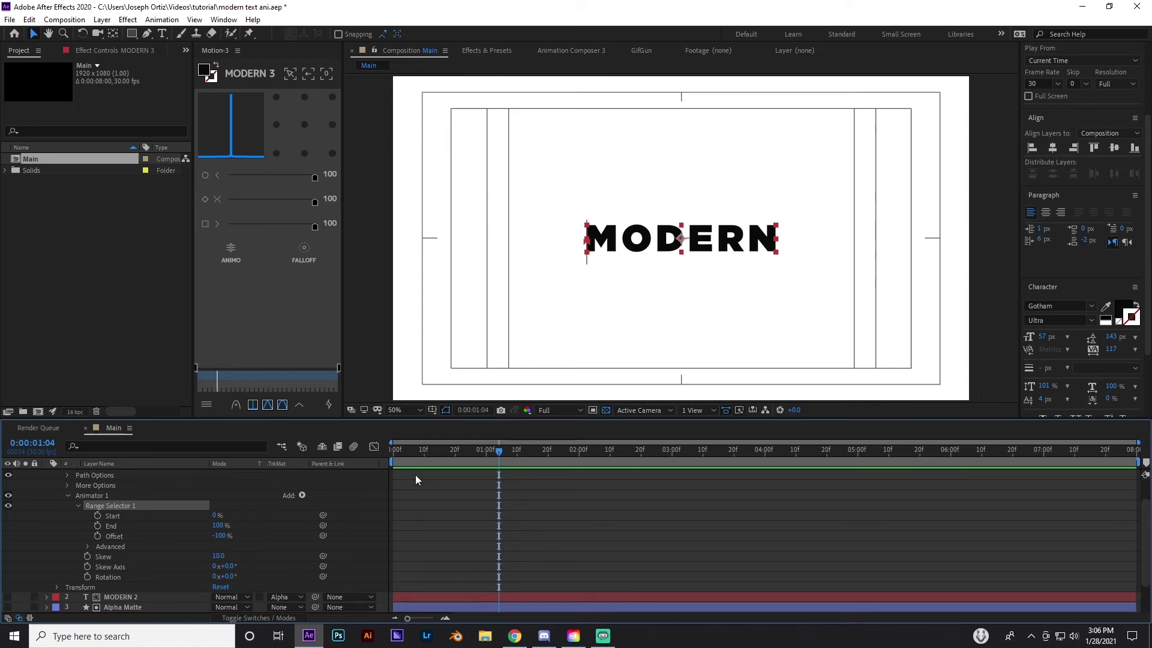
scroll(419, 515, up, 2)
drag(423, 452, 424, 453)
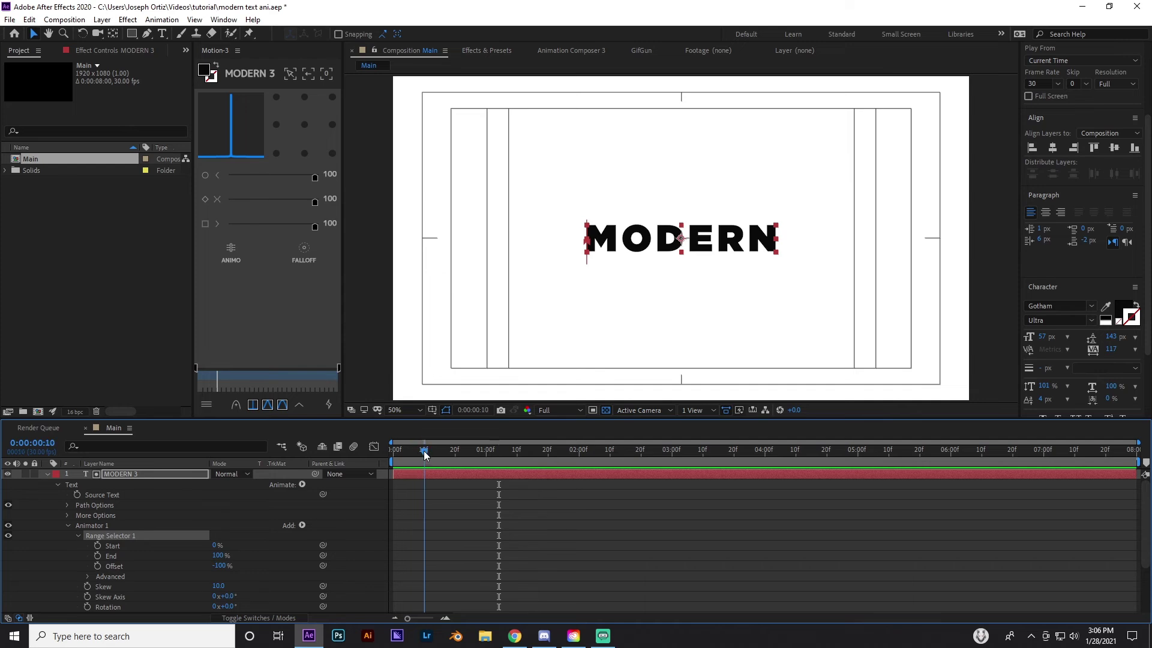
click(97, 565)
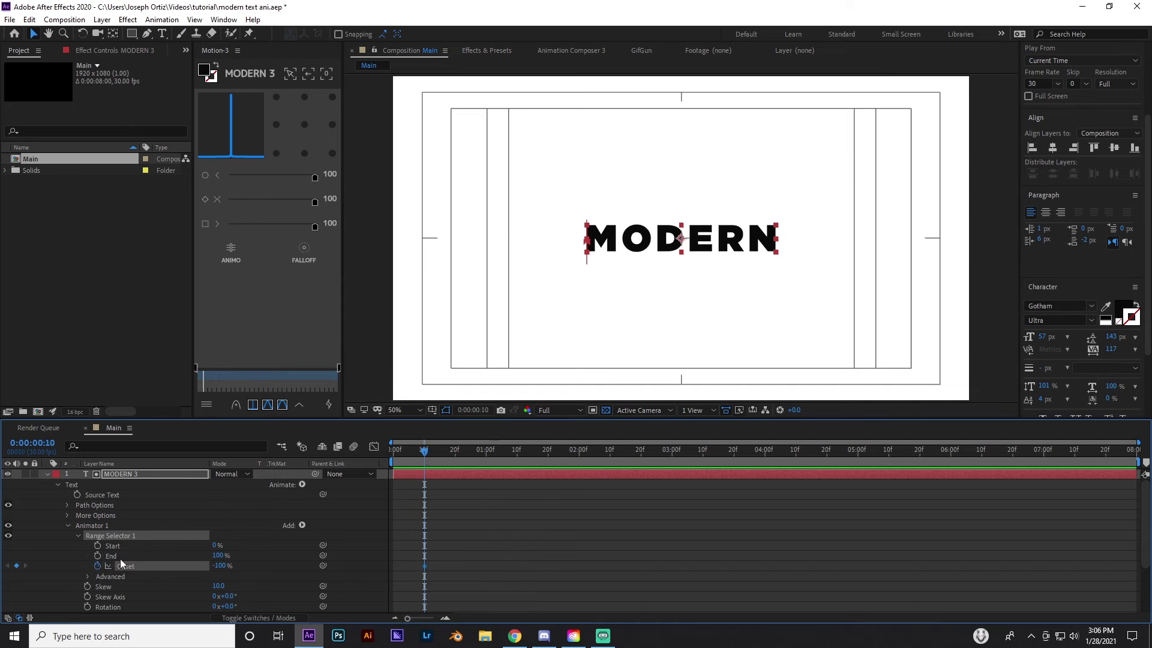
click(548, 454)
drag(213, 566, 419, 521)
drag(425, 459, 580, 462)
Easy-ease Animator 1's two Offset keyframes and lengthen the last keyframe's incoming influence in the speed graph for a slow finish
drag(410, 560, 565, 571)
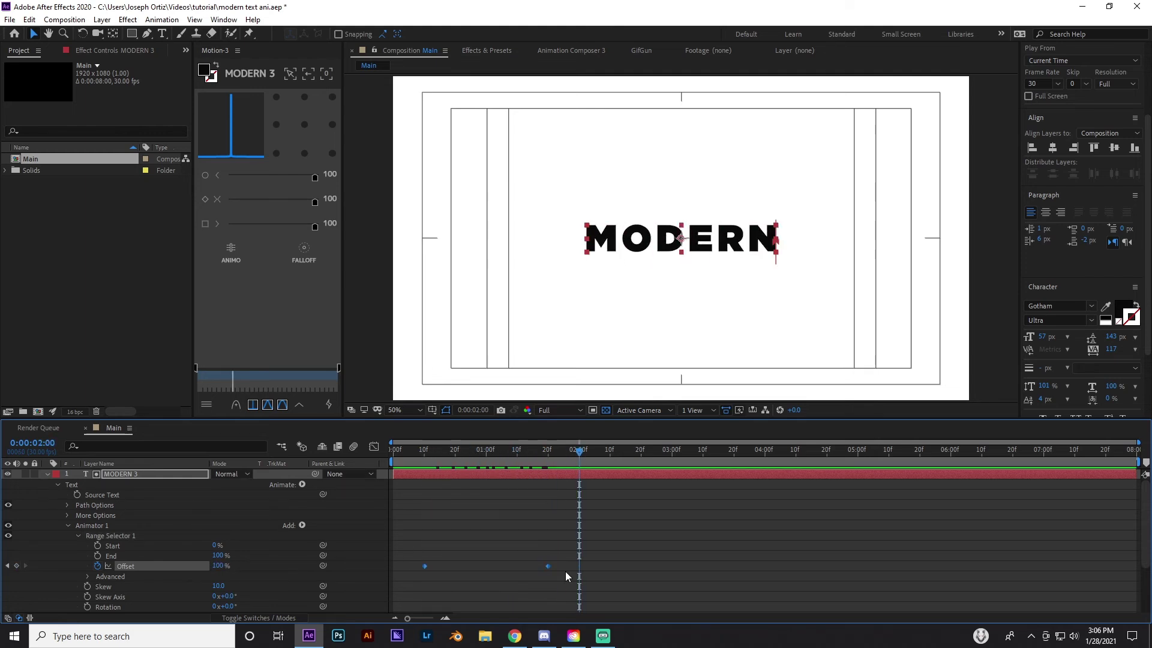
key(F9)
click(374, 447)
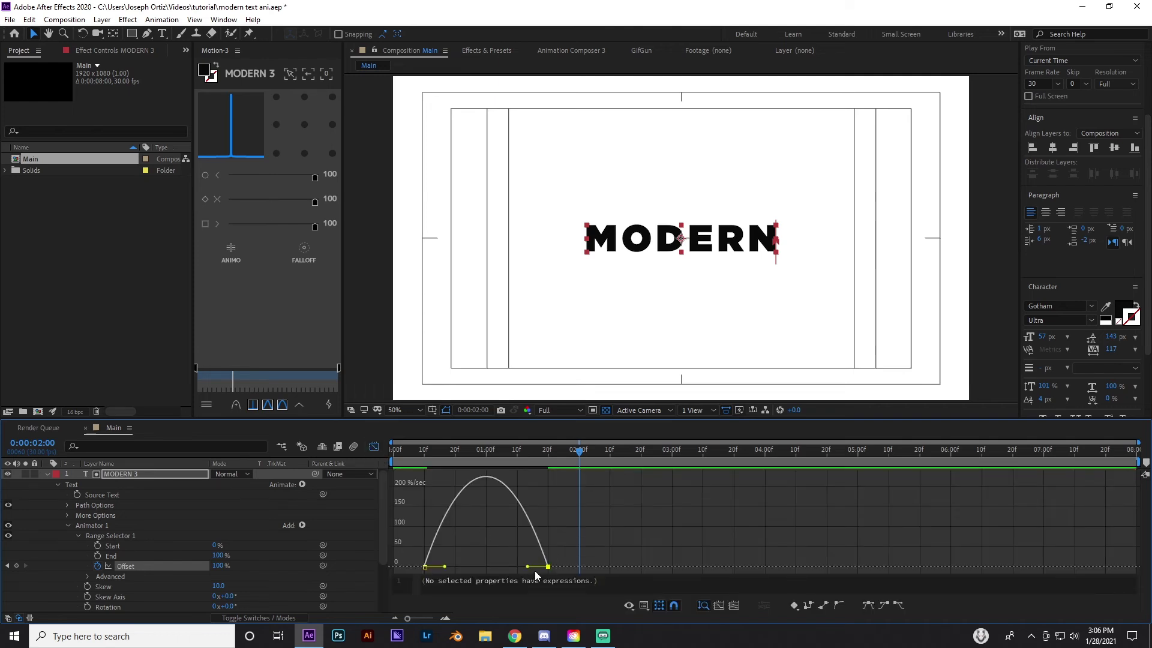
drag(529, 570, 450, 568)
click(374, 446)
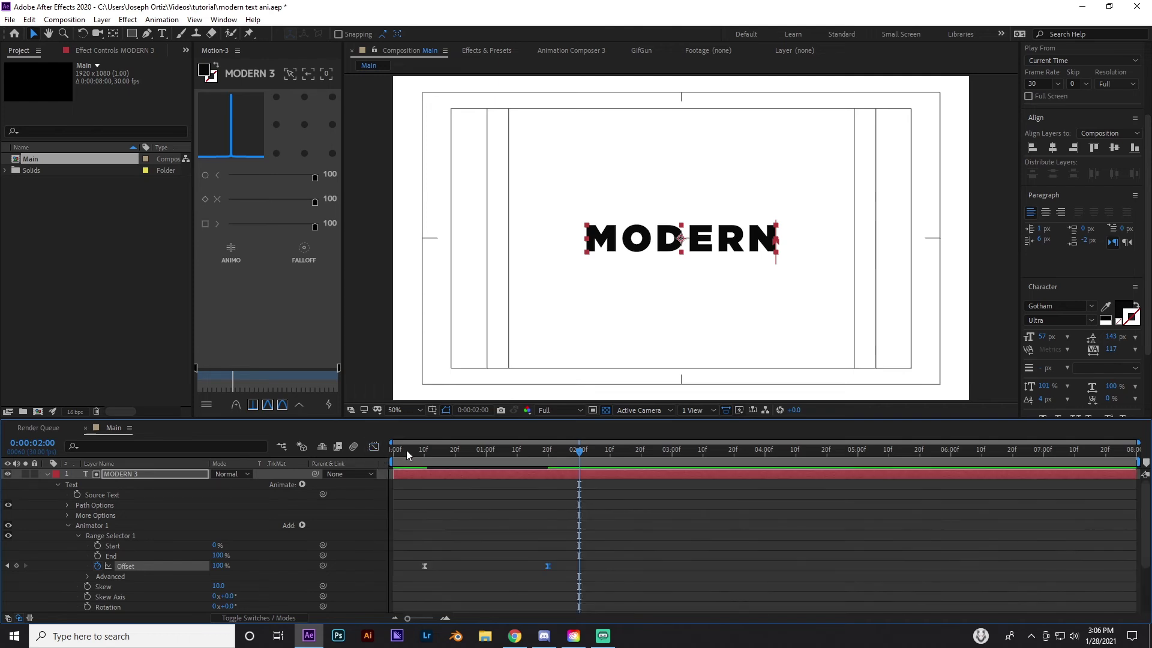
drag(414, 451, 424, 489)
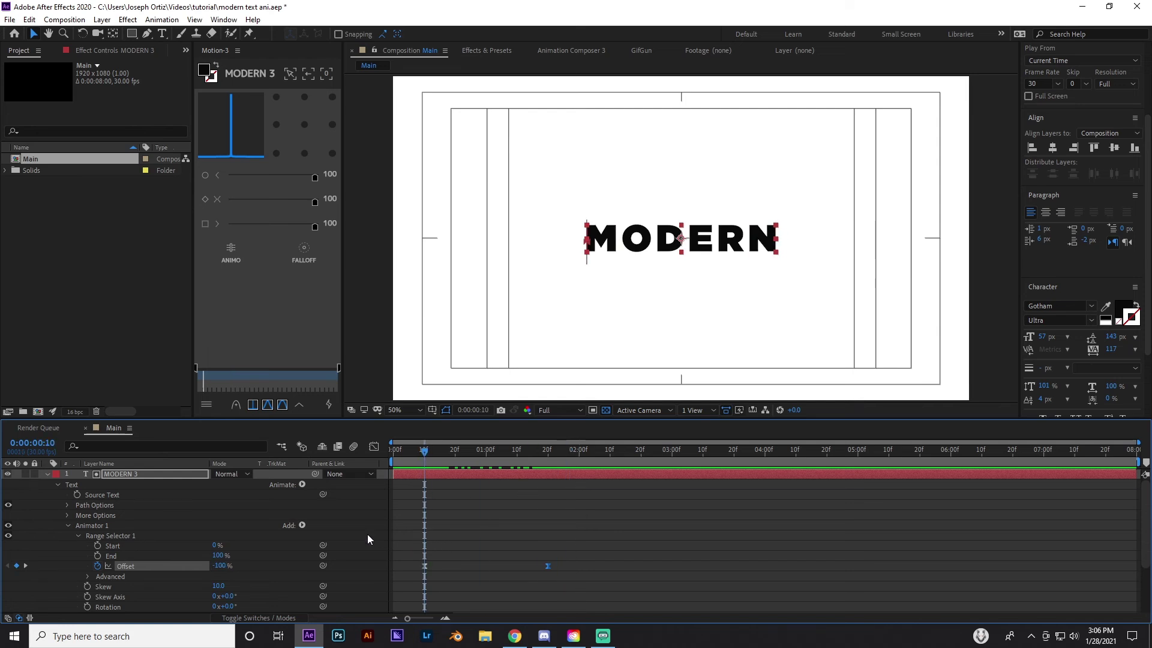
Add a separate Opacity text animator to MODERN 3 and set its Opacity to 0%
click(302, 484)
click(283, 501)
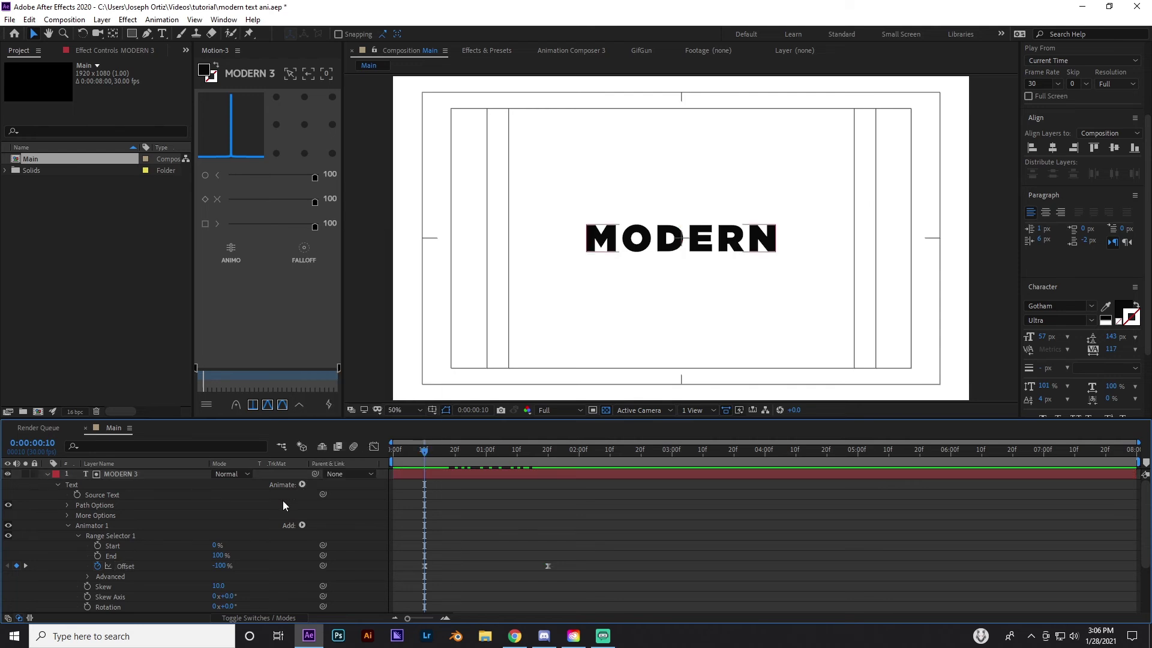
click(303, 484)
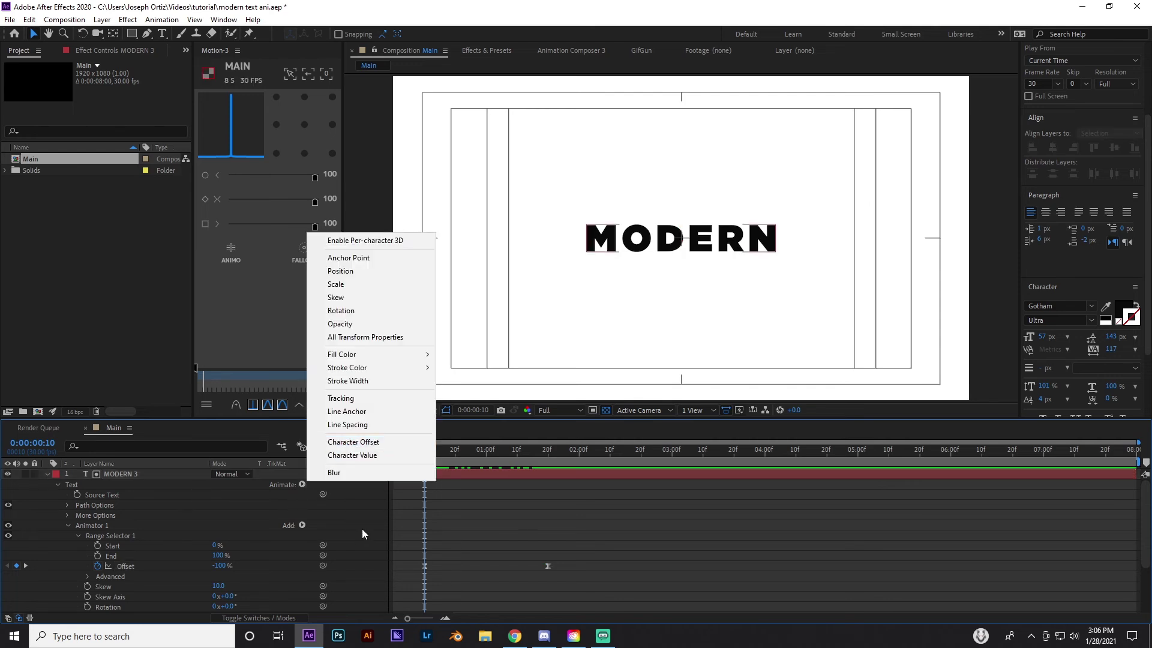
click(370, 325)
scroll(198, 517, down, 2)
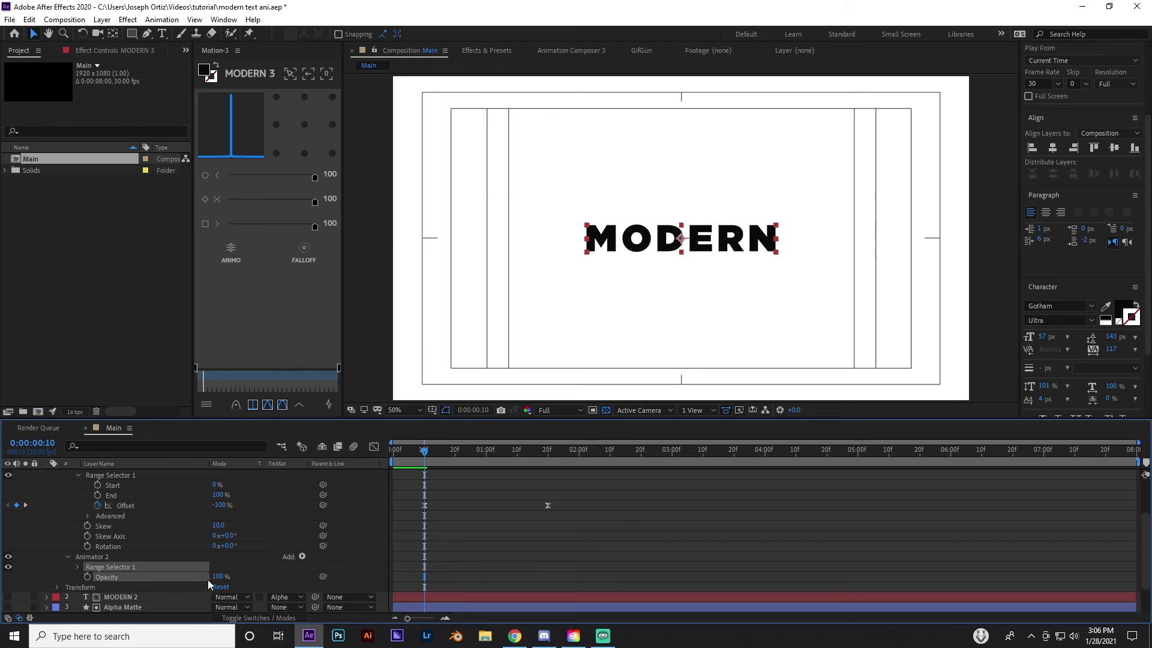
drag(212, 577, 105, 578)
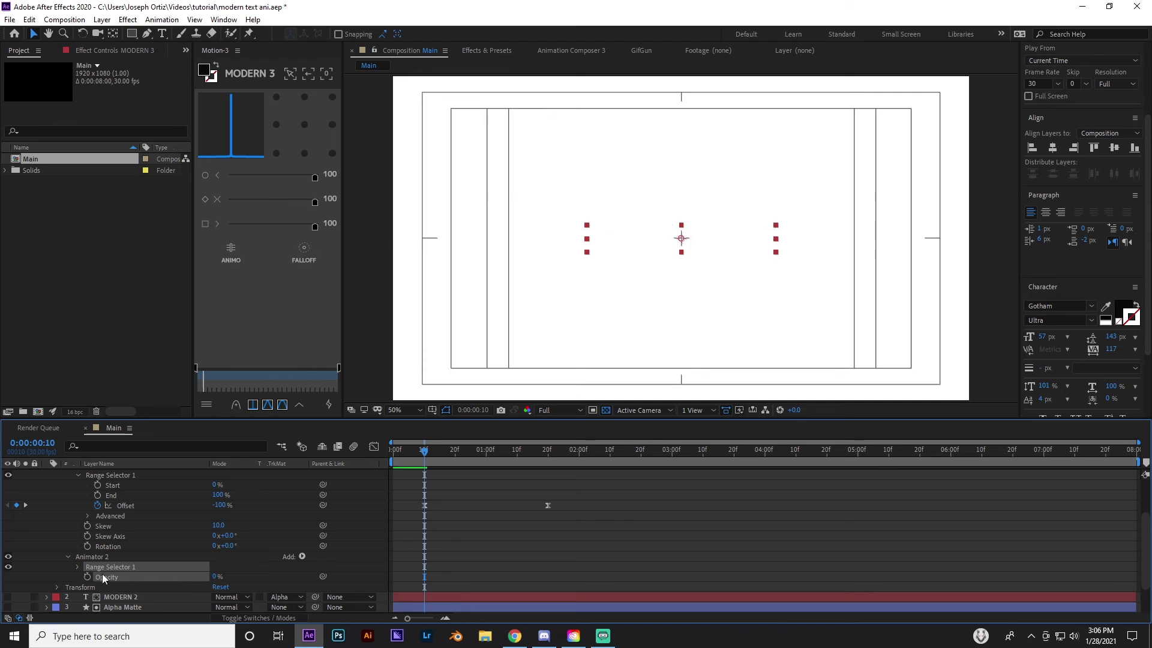
Keyframe Animator 2's range selector Offset from 0% at 0:00:00:10 to 100% at 0:00:01:20, and preview the letter reveal
click(78, 567)
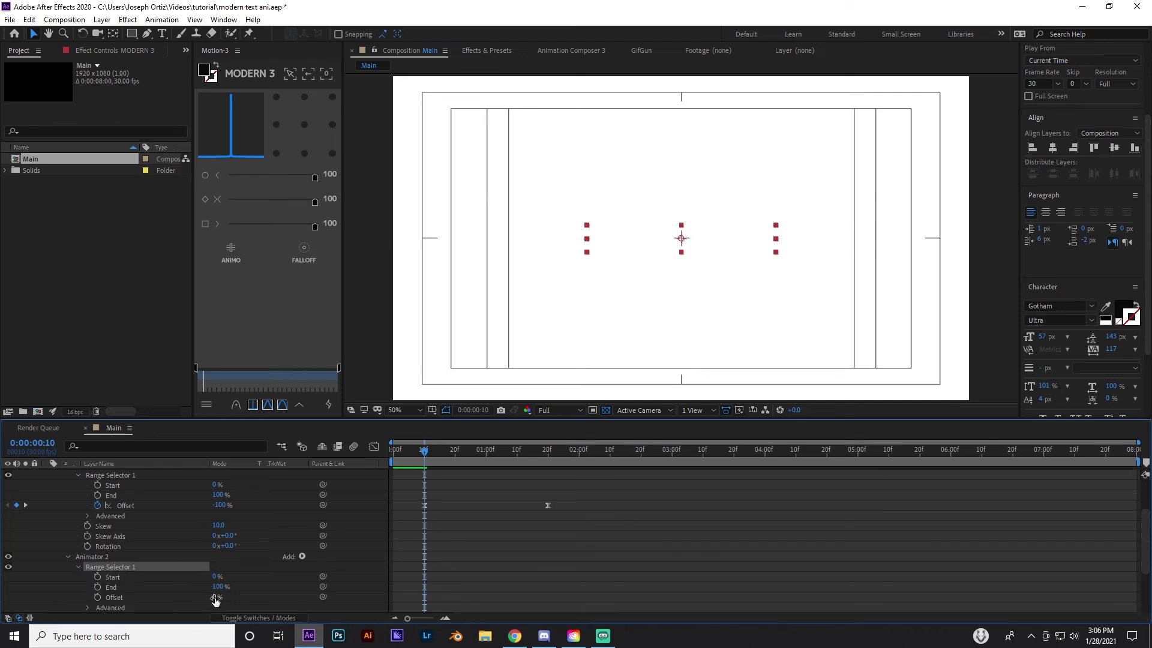
click(98, 598)
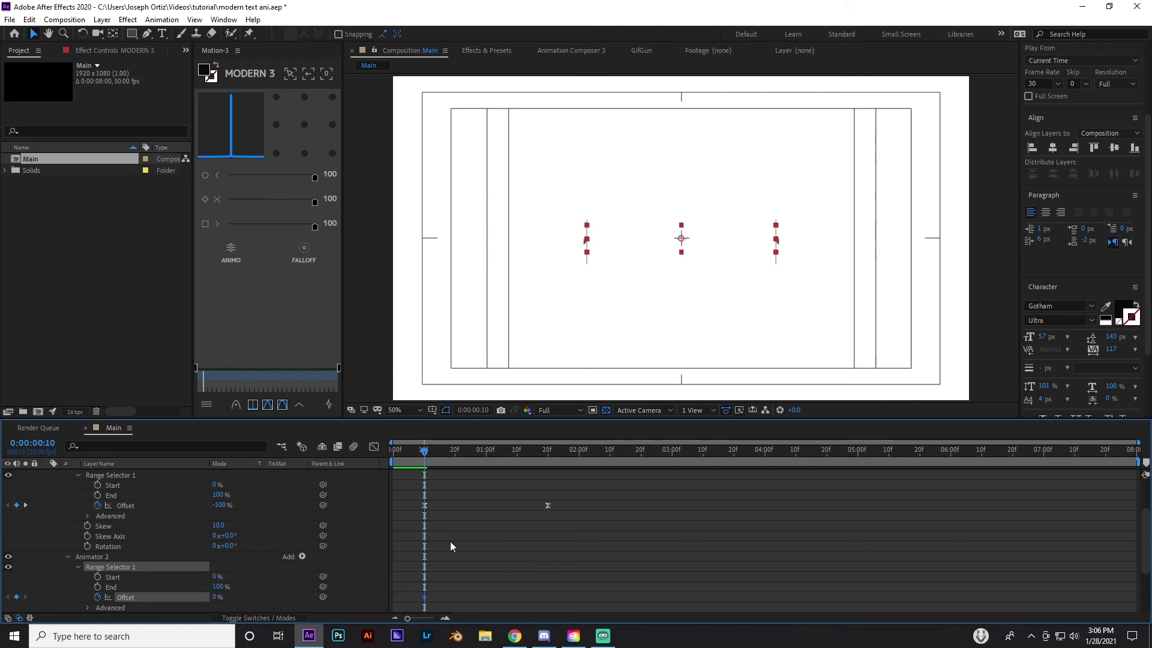
drag(544, 450, 548, 450)
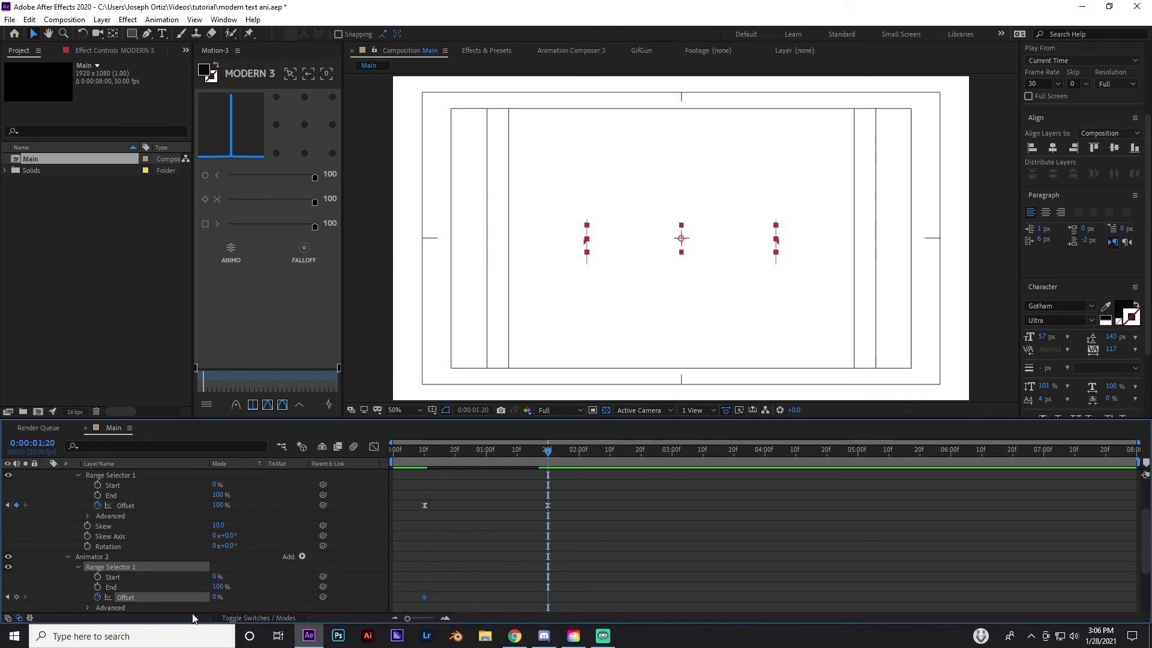
drag(217, 598, 276, 598)
key(j)
key(space)
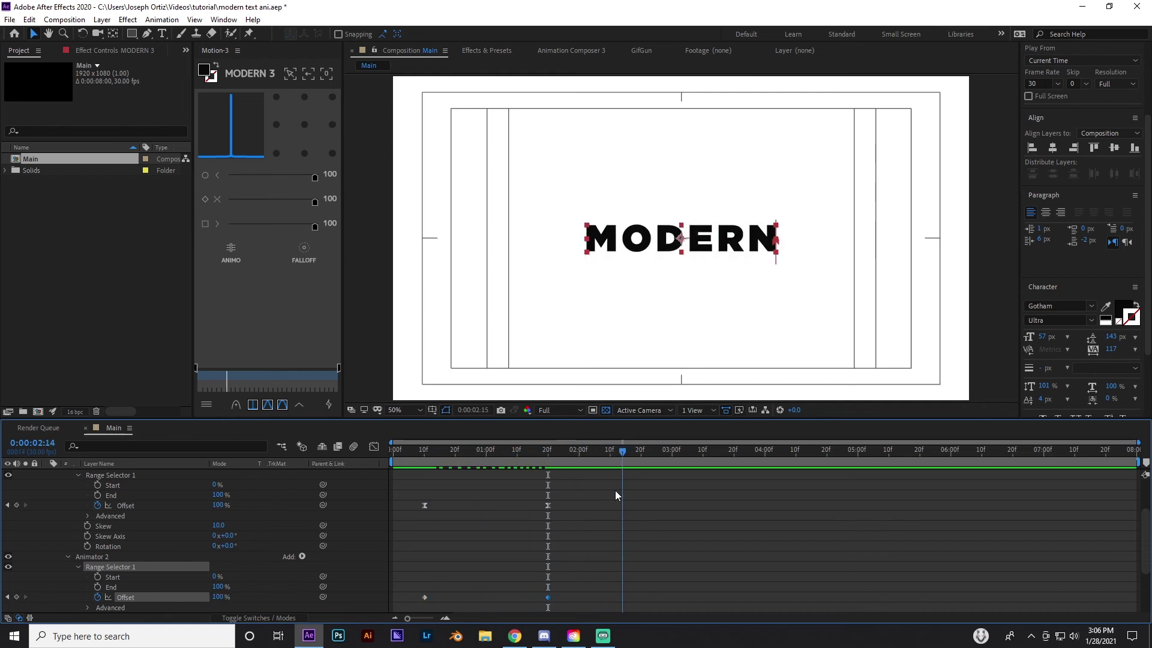
key(space)
Easy-ease Animator 2's two Offset keyframes and lengthen the last keyframe's incoming influence in the speed graph
drag(409, 584, 550, 603)
key(F9)
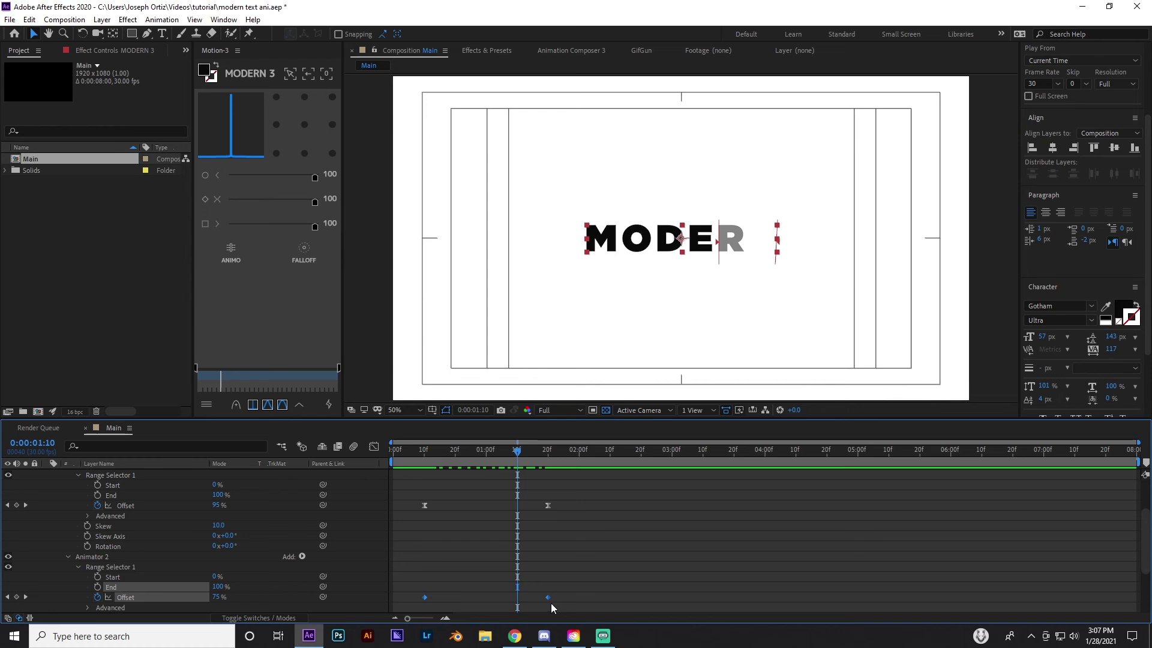
key(shift+F3)
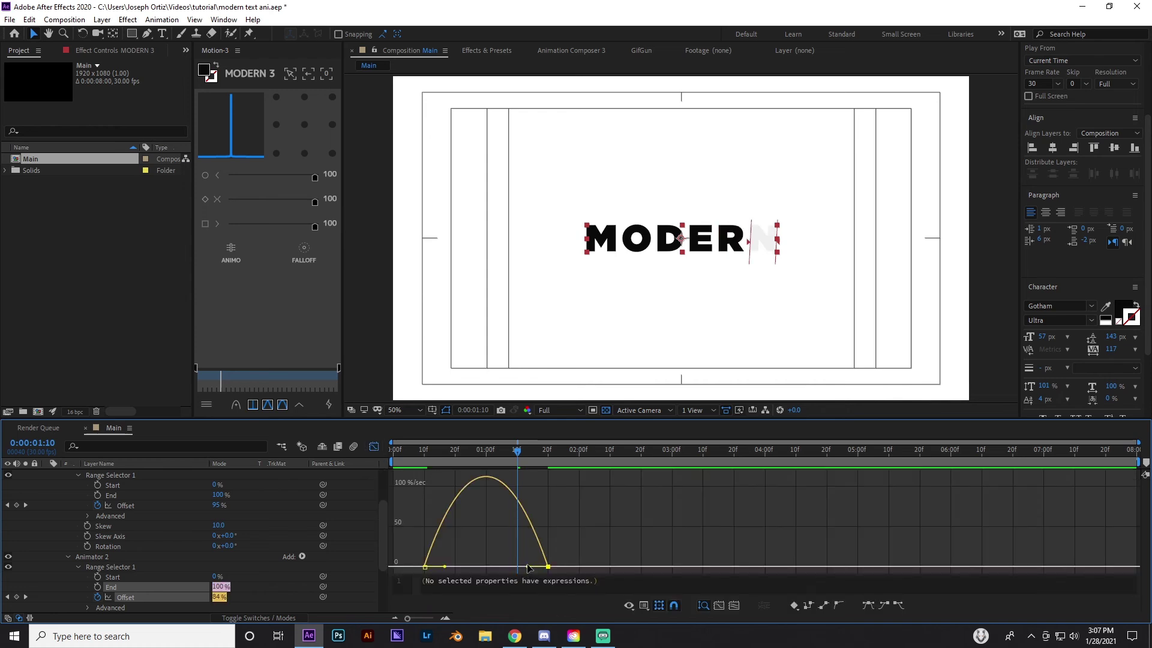
drag(528, 567, 479, 571)
click(374, 449)
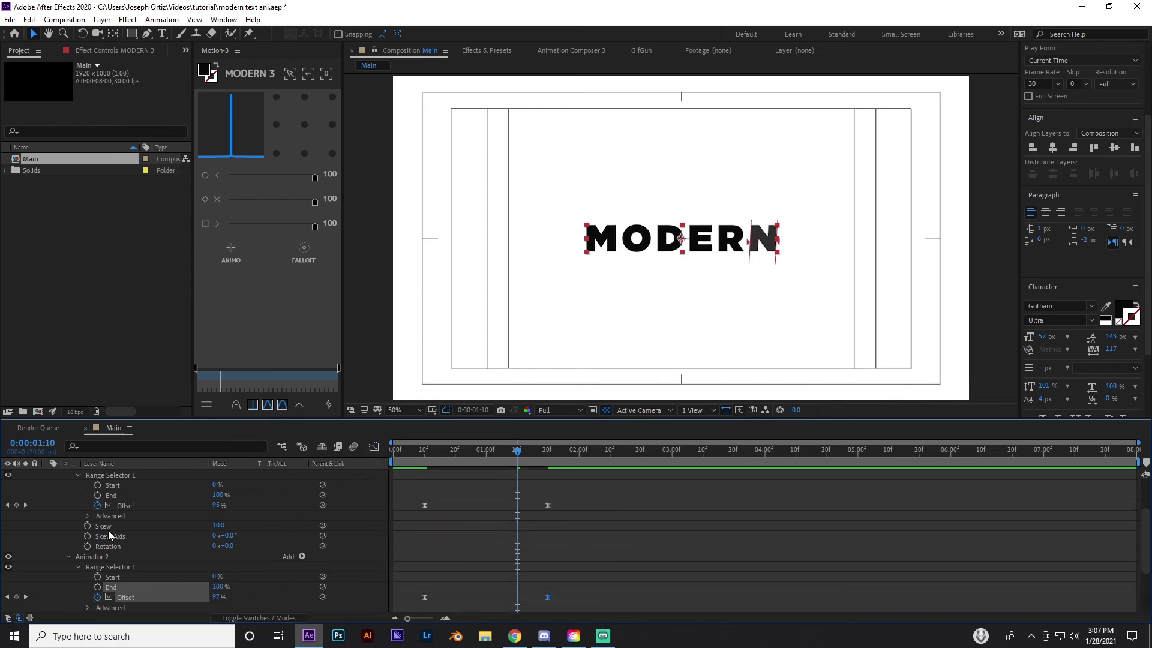
Collapse Animator 1 and Animator 2 on the MODERN 3 layer
scroll(68, 515, up, 1)
click(66, 495)
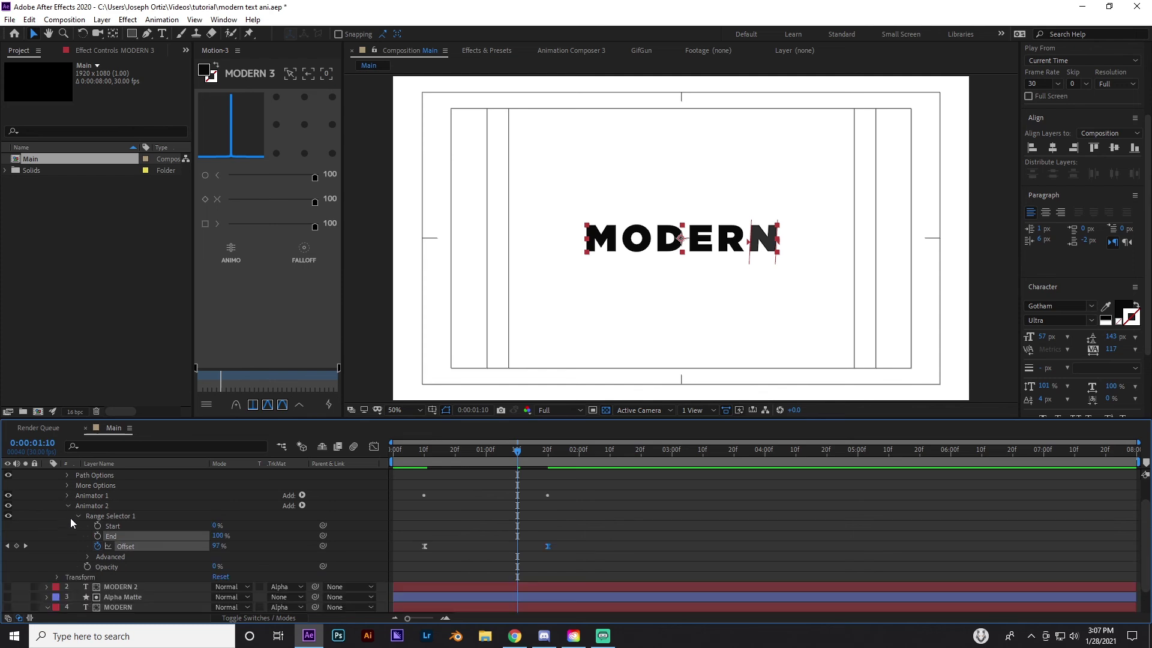
click(67, 507)
Try moving Animator 2 above Animator 1, restore the original order, and scrub through the animation to compare
drag(91, 530, 95, 524)
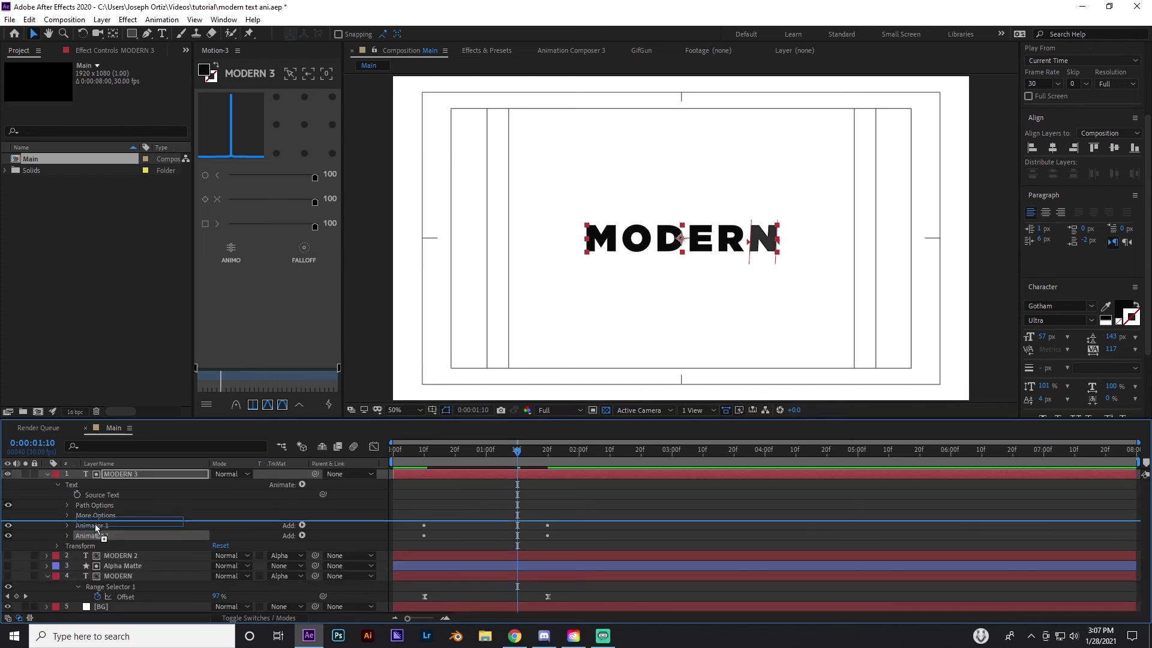
drag(426, 459, 491, 460)
drag(102, 527, 102, 537)
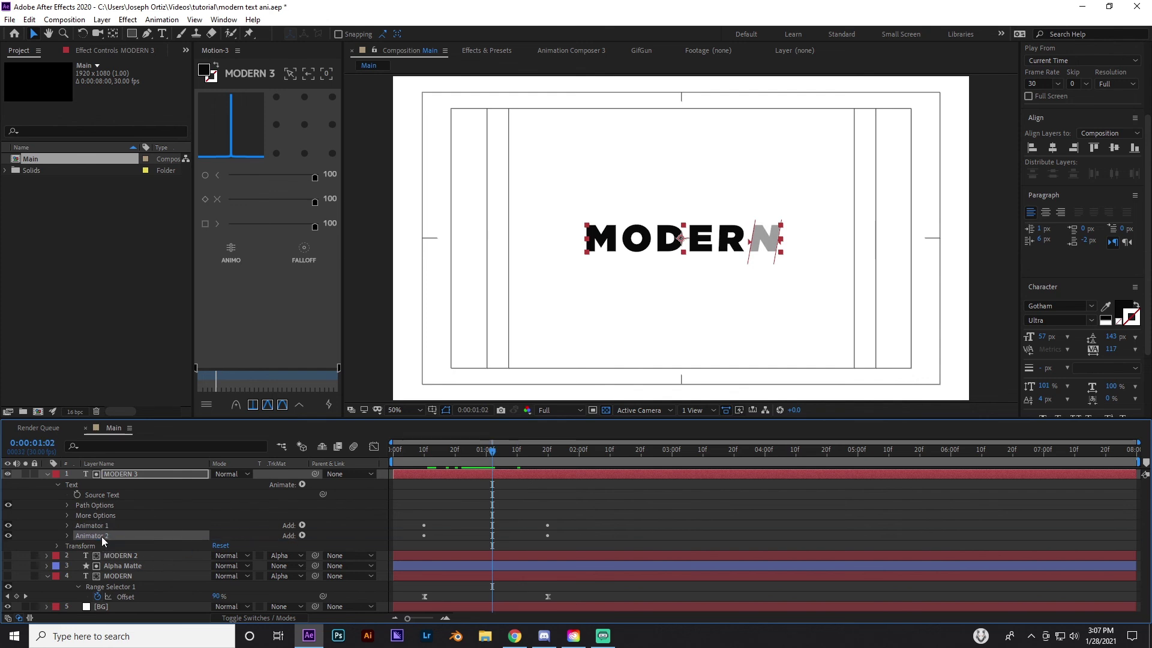
drag(448, 459, 595, 480)
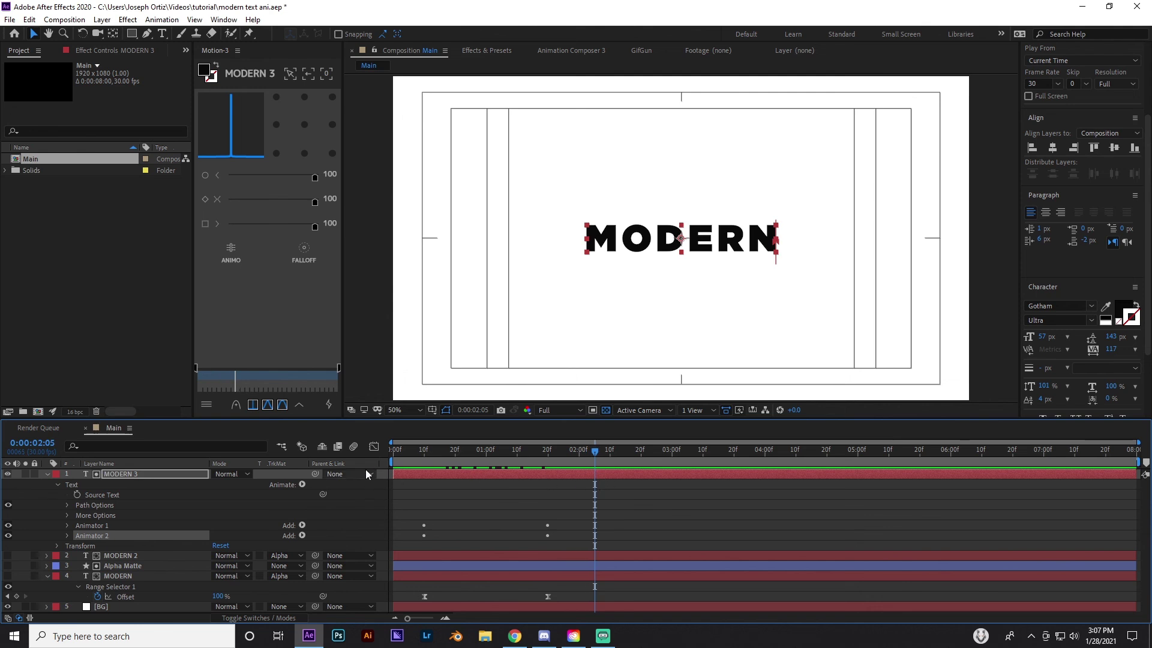
Show only the keyframed Offset properties of the MODERN 3 layer and move its text straight up into the upper part of the frame
click(473, 502)
click(461, 476)
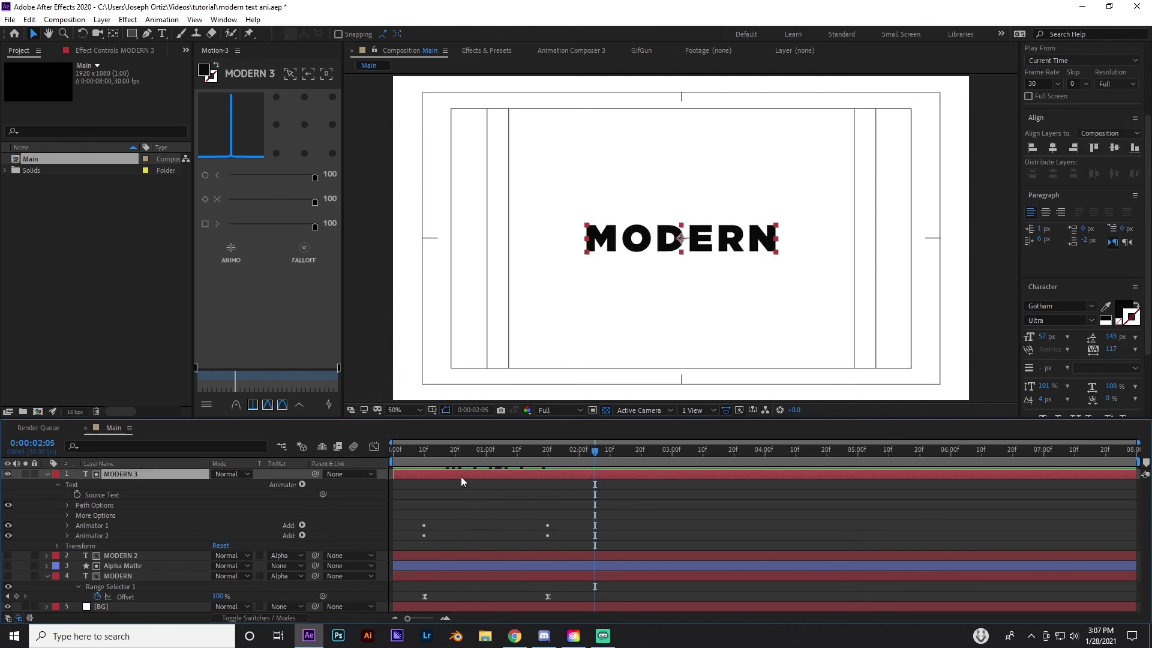
key(u)
click(484, 501)
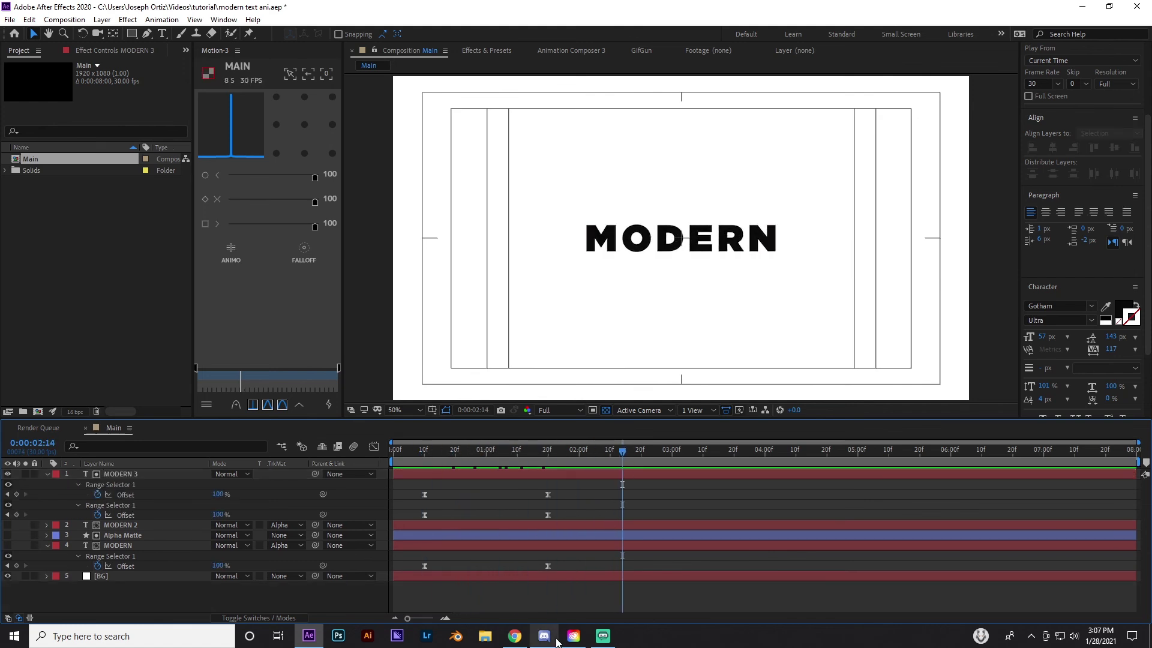
click(426, 475)
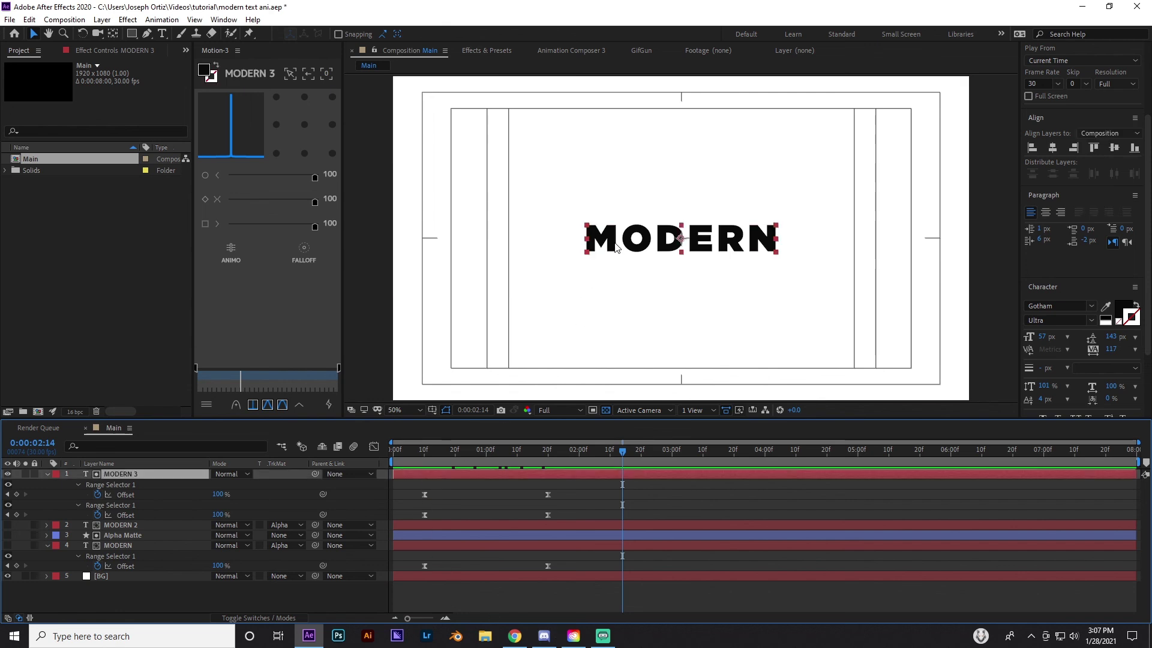
drag(616, 245, 622, 171)
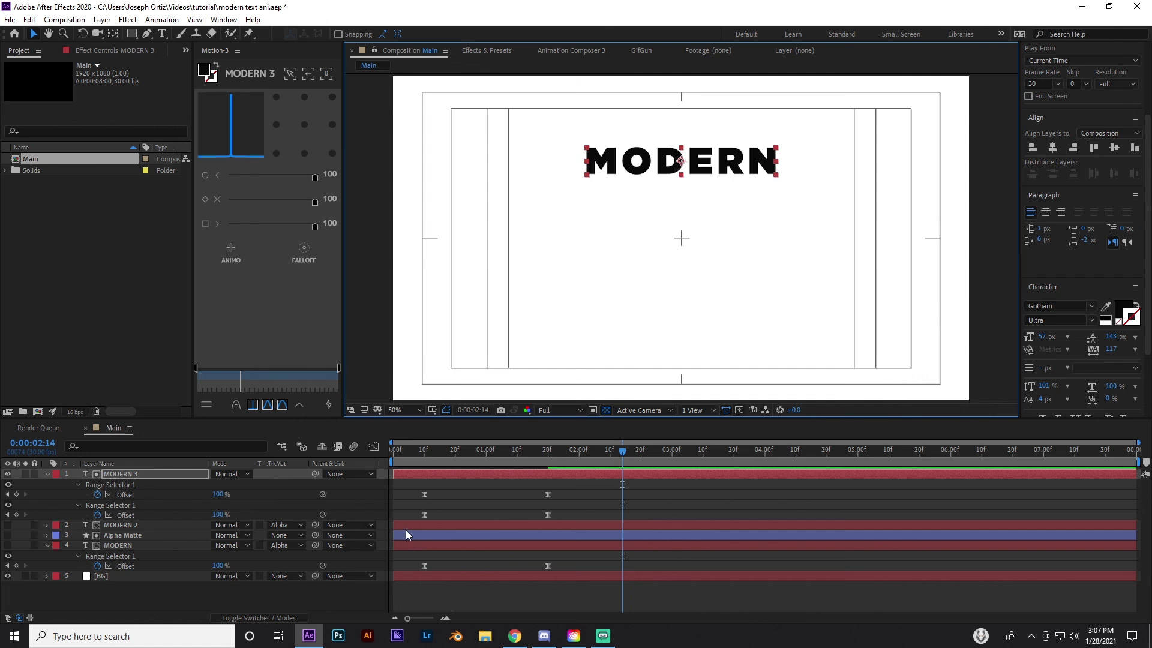
Make the MODERN 2 layer visible, scrub the timeline to 0:00:02:13, and reveal the layer's keyframed Offset property
click(405, 527)
click(6, 525)
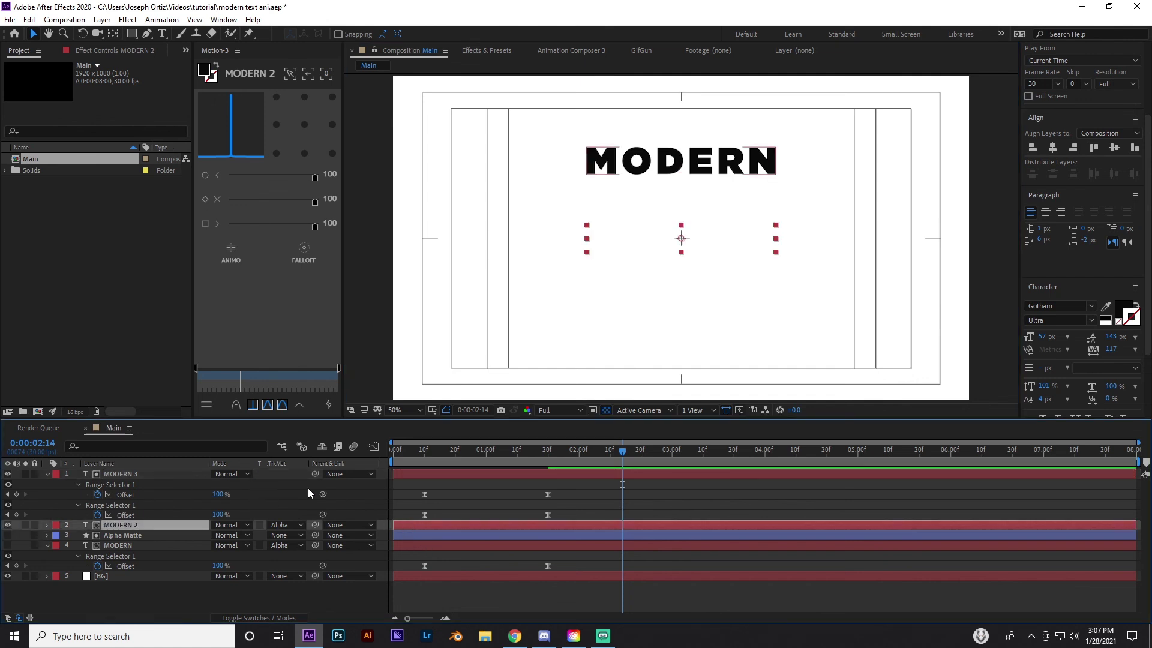
drag(431, 456, 619, 454)
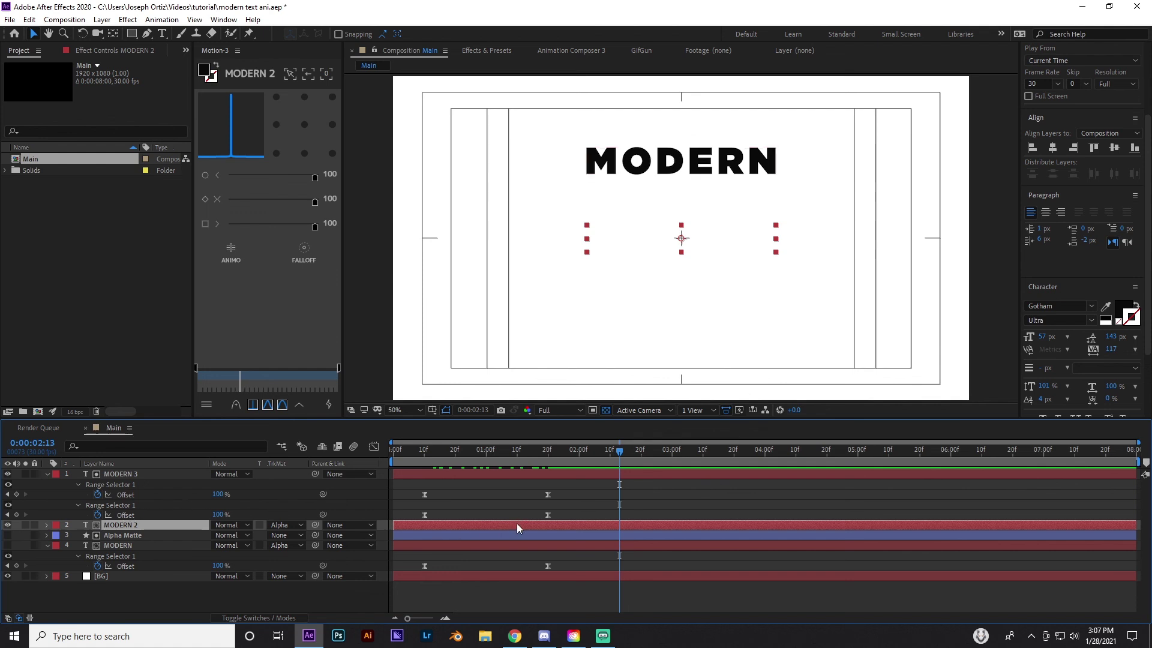
key(u)
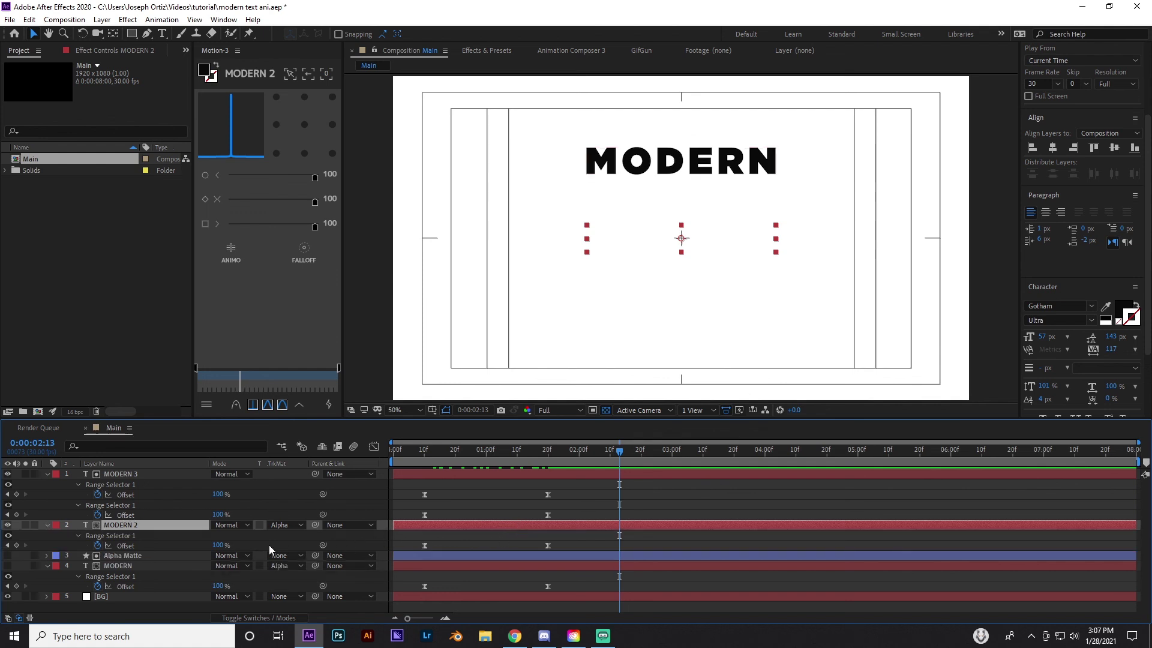